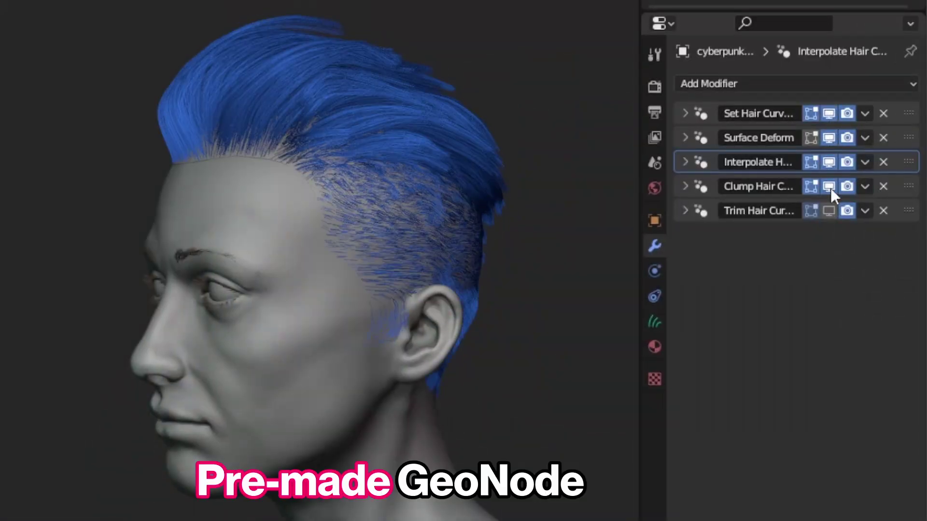
Reveal the trim, curly and long hair examples and raise Card Resolution from 1 to 9
left_click(829, 211)
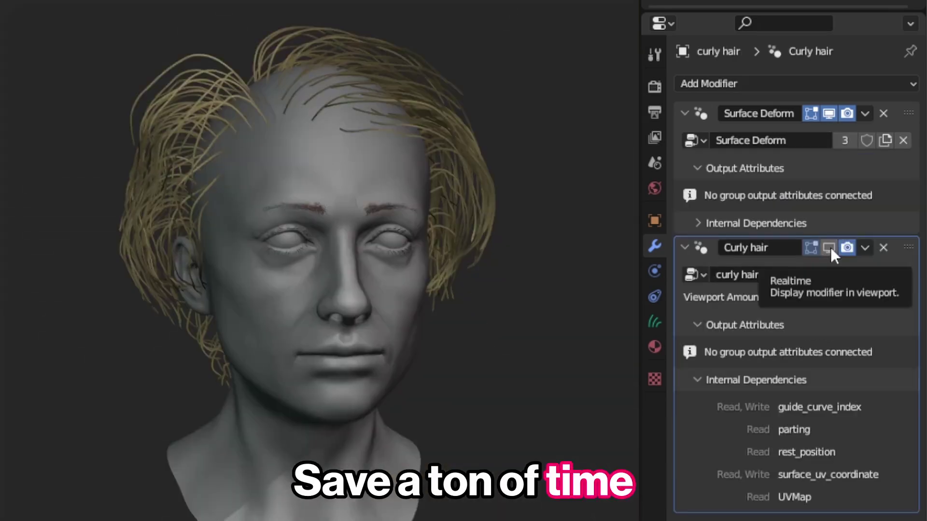
left_click(829, 248)
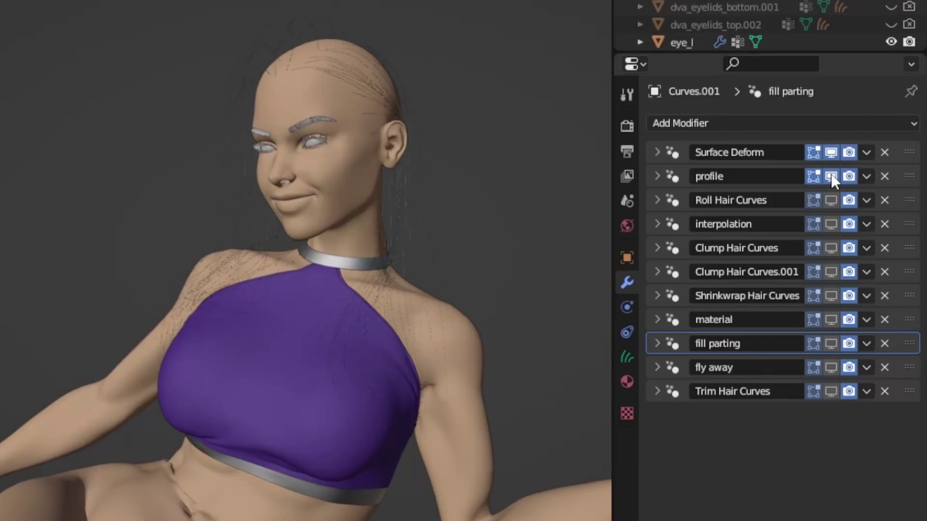
left_click_drag(830, 173, 833, 388)
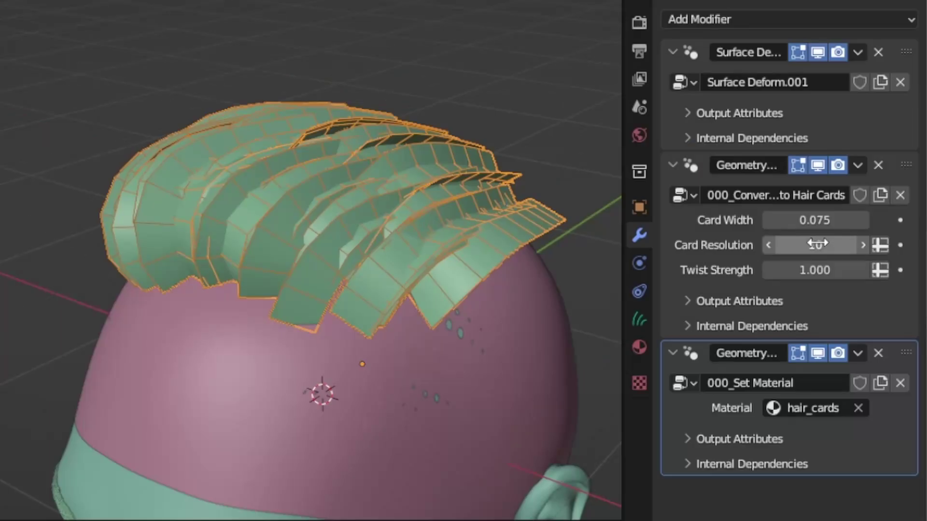
mouse_move(821, 245)
left_mouse_down()
mouse_move(772, 245)
mouse_move(816, 245)
left_mouse_up()
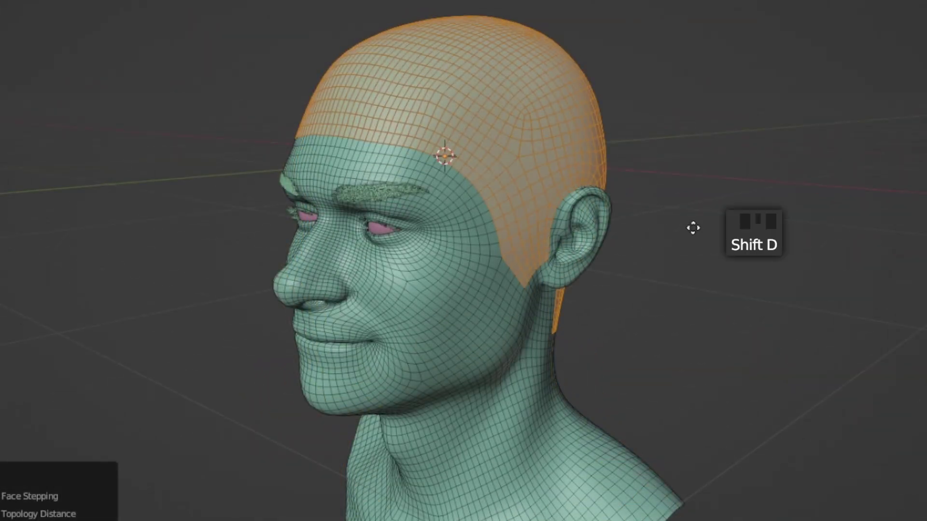
Separate the duplicated scalp faces into their own hair_surface object
right_click(693, 228)
key("p")
left_click(686, 229)
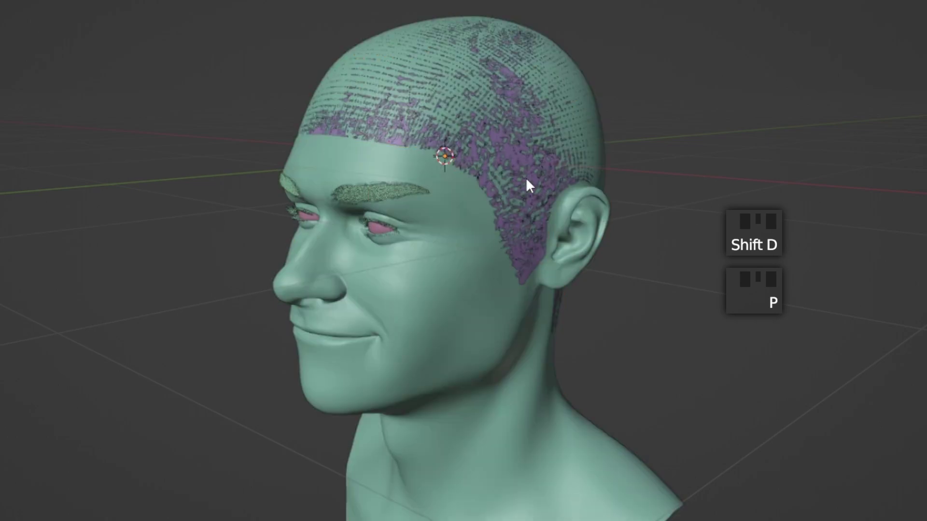
left_click(308, 267, "shift")
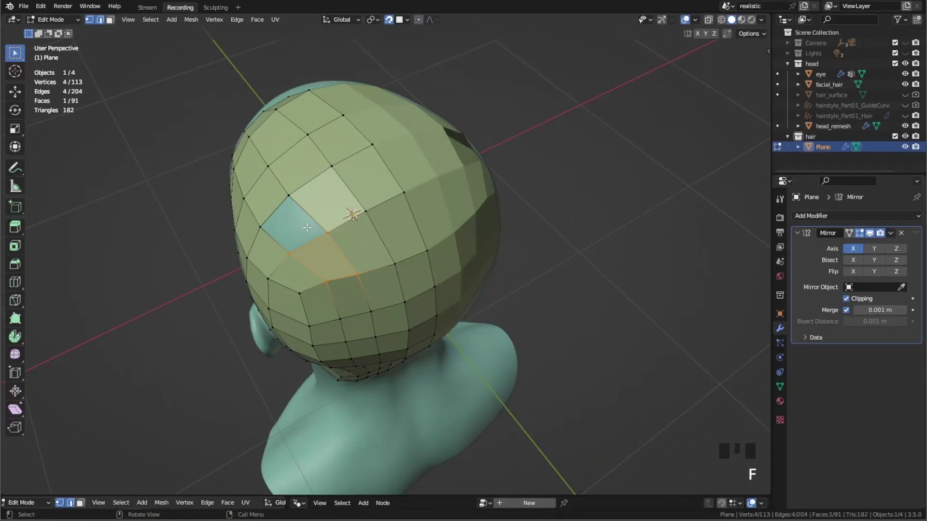
Unwrap all scalp faces to give hair_surface a UVMap
key("a")
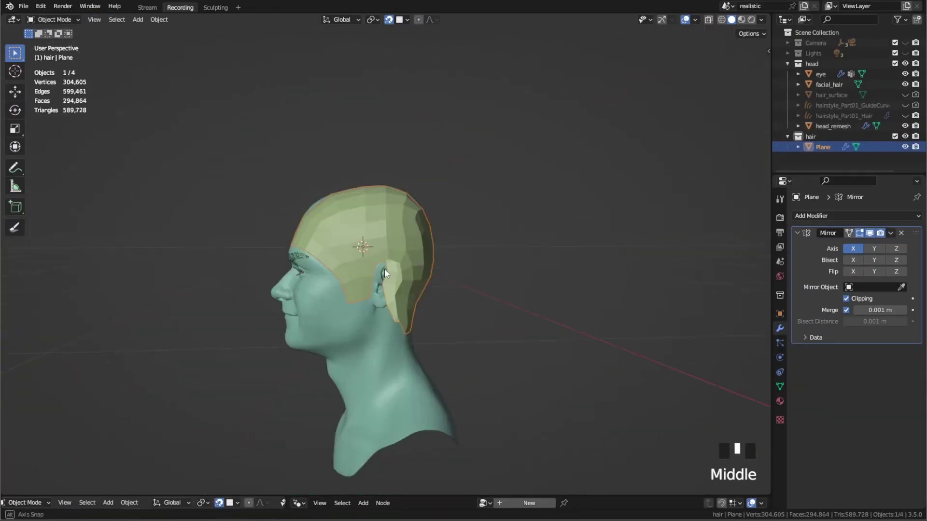
middle_click_drag(385, 268, 451, 286)
scroll(450, 250, "up", 2)
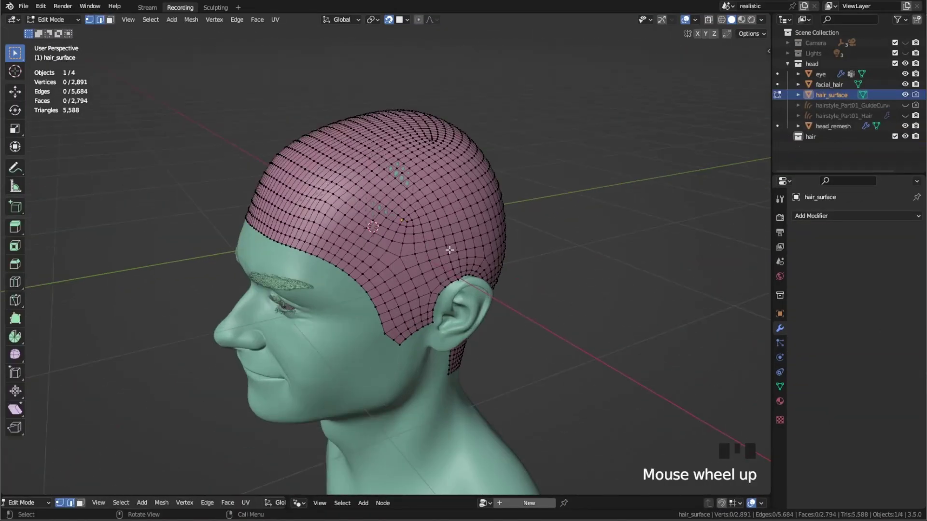
middle_click_drag(449, 250, 642, 239)
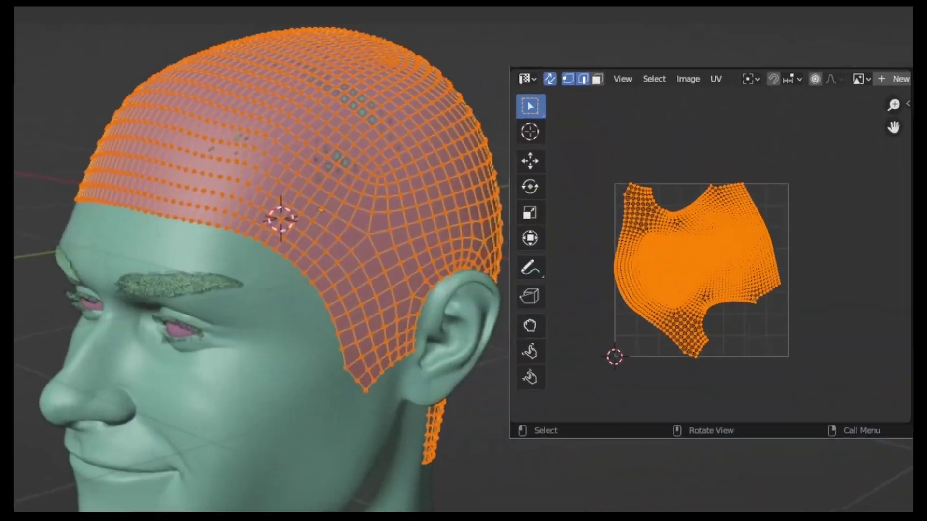
key("alt+a")
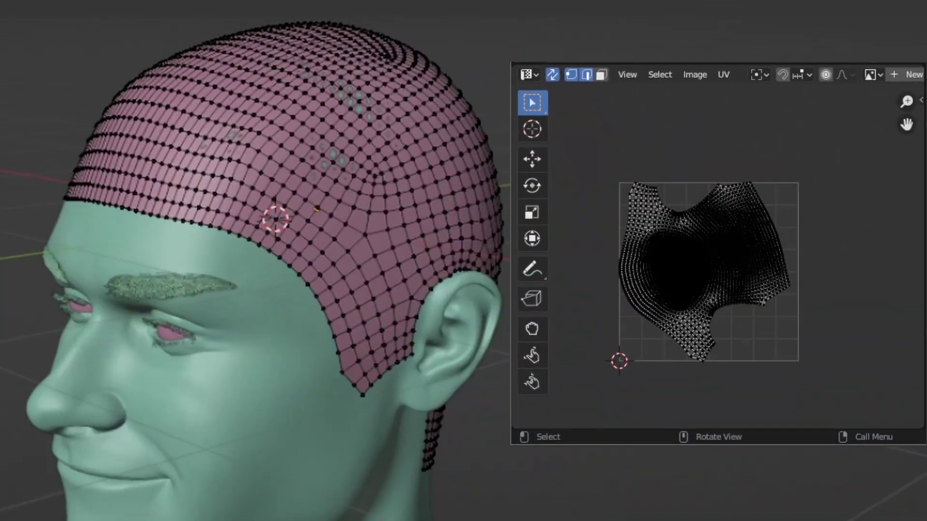
key("a")
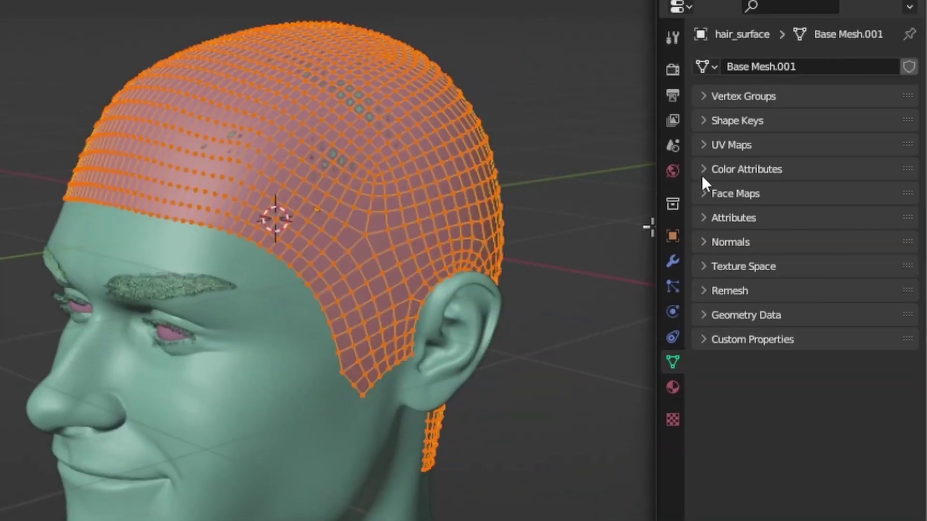
left_click(702, 147)
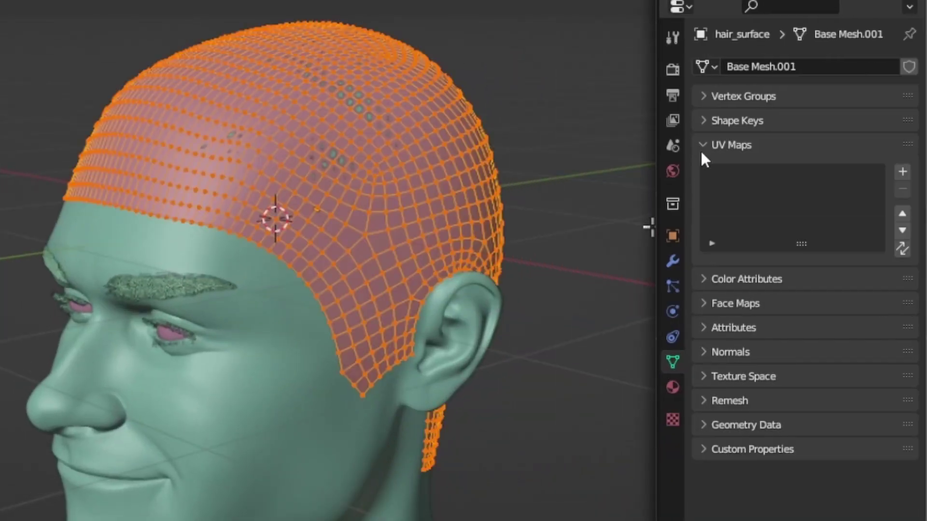
key("a")
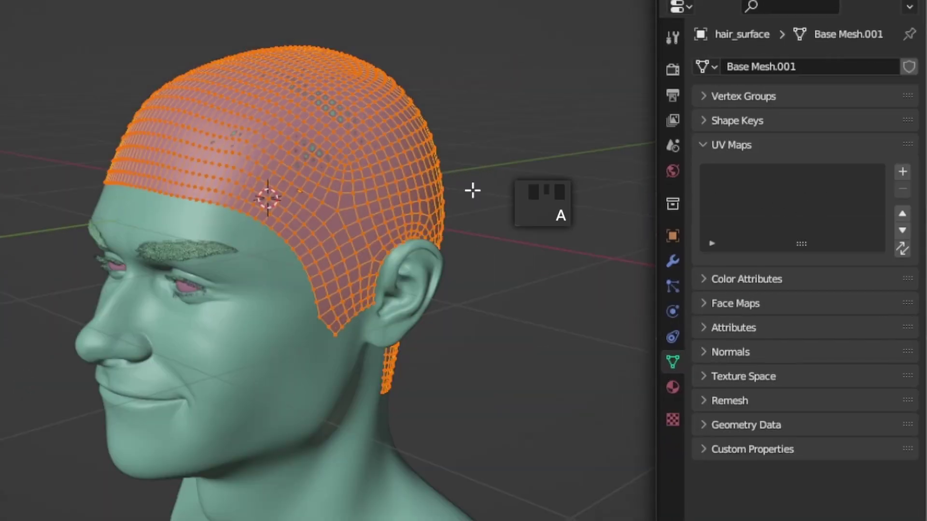
key("u")
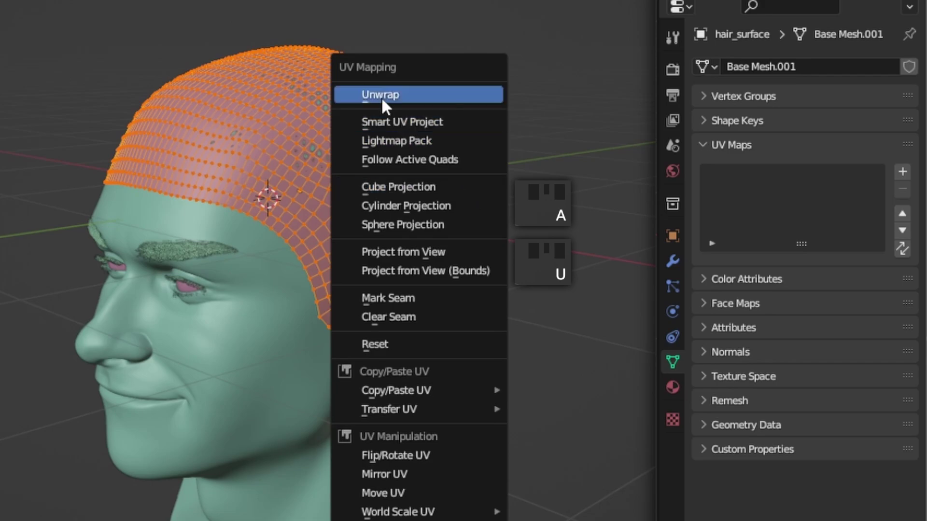
left_click(381, 95)
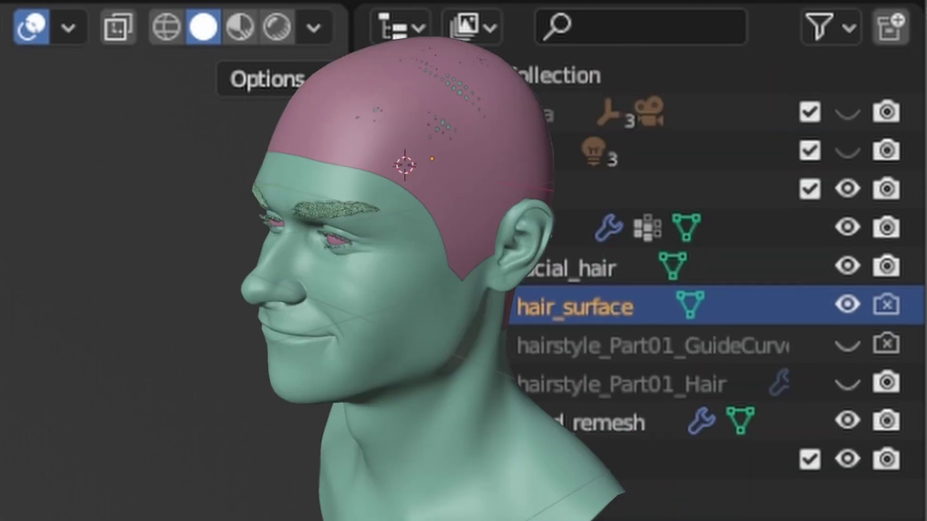
Add an Empty Hair curves object onto the scalp
left_click(463, 114)
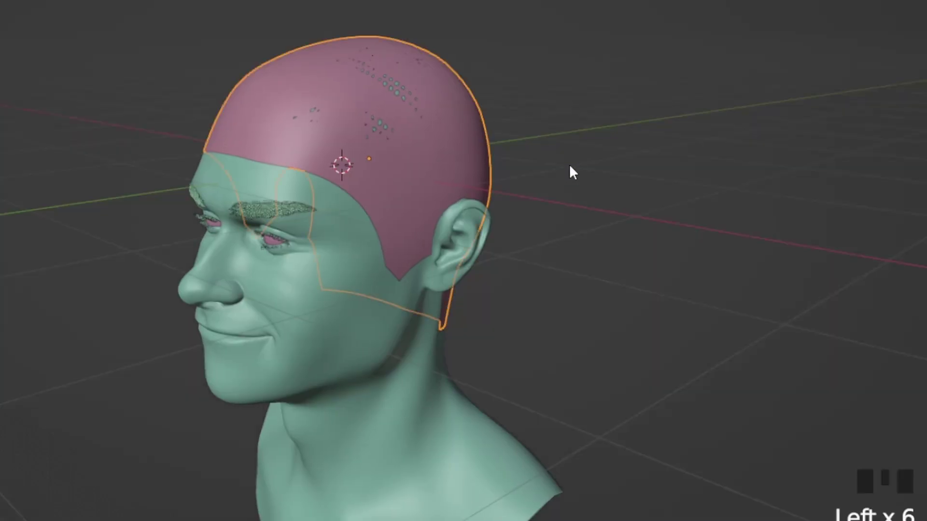
key("shift+a")
mouse_move(546, 198)
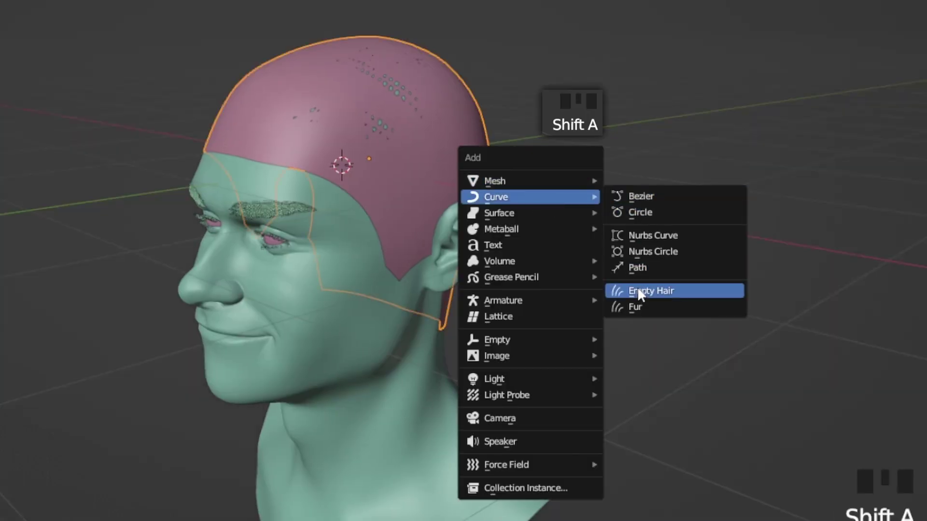
left_click(637, 288)
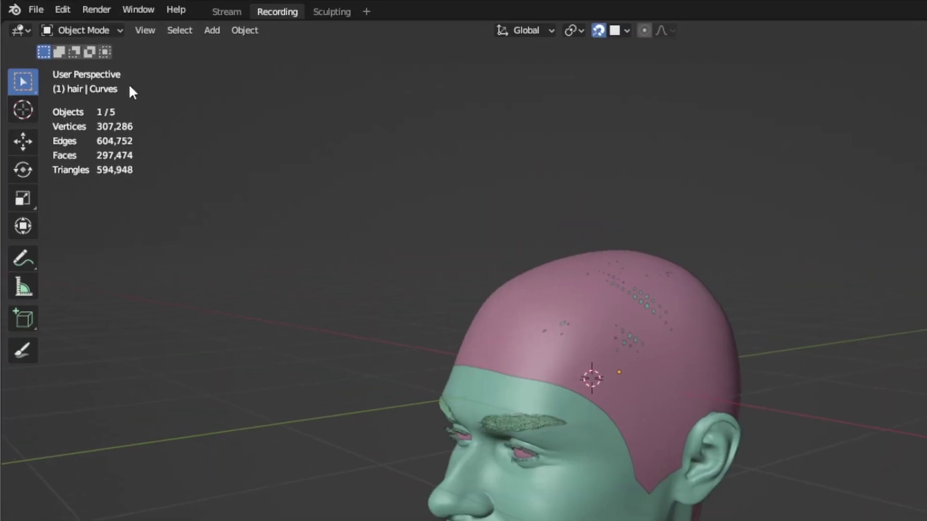
In Sculpt Mode, plant a few strands with the Add brush, adjusting curve shape and points
left_click(79, 84)
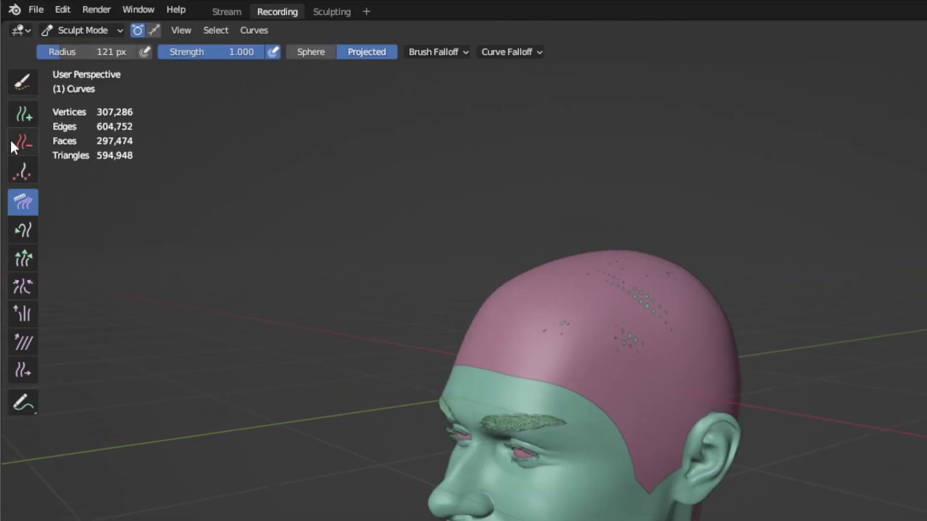
left_click(23, 115)
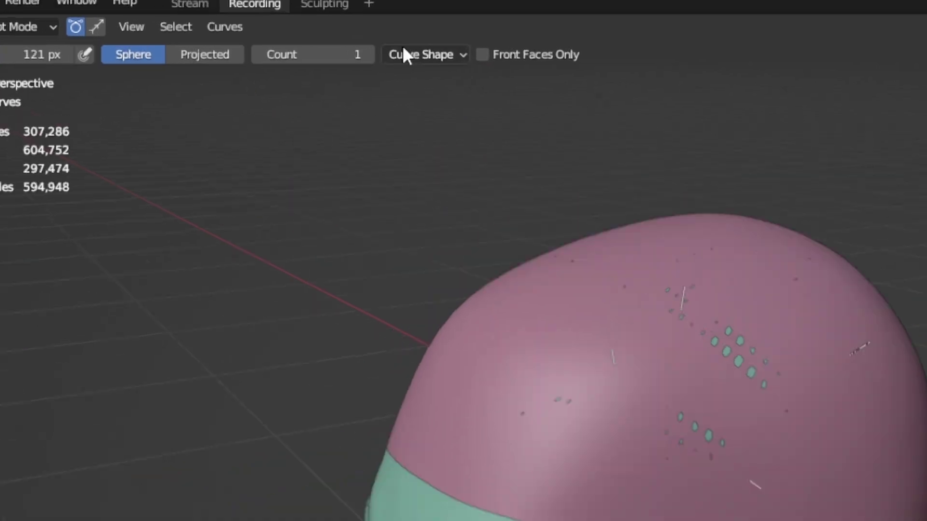
left_click(392, 51)
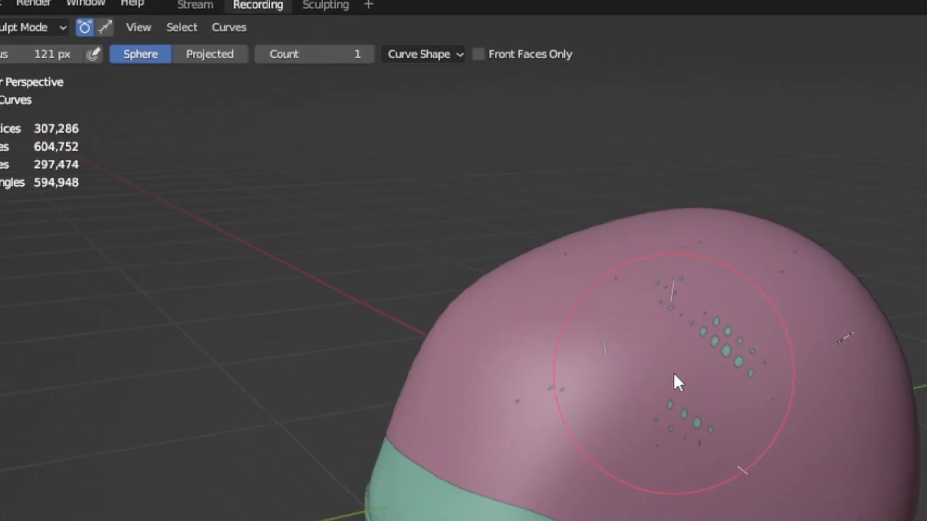
left_click(777, 425)
left_click(419, 54)
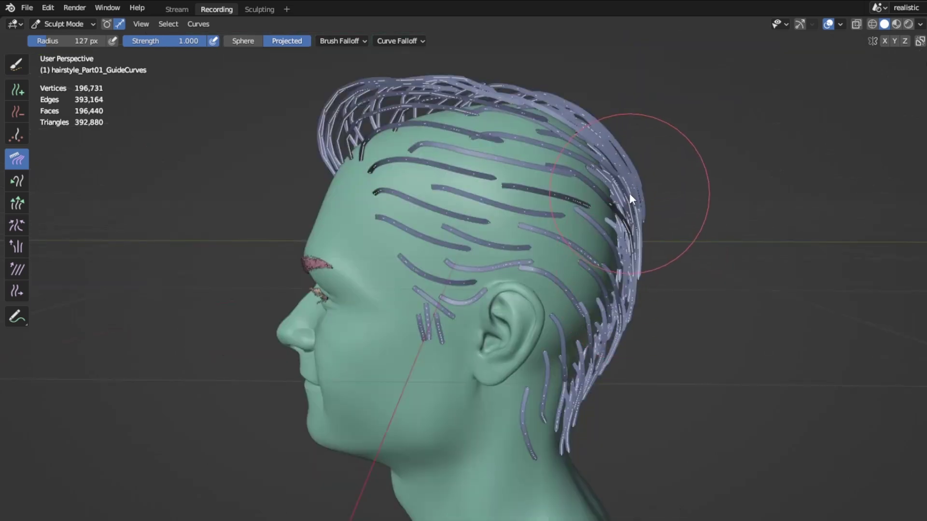
Orbit from a top view to a side view to inspect the dense quiff over the guides
middle_click_drag(631, 196, 604, 240)
scroll(604, 239, "up", 3)
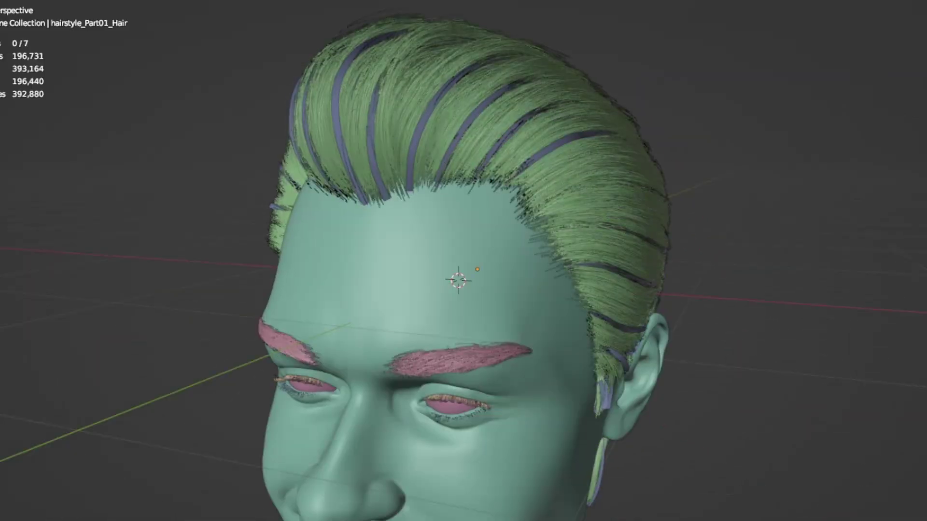
middle_click_drag(676, 270, 510, 229)
scroll(486, 274, "up", 3)
scroll(486, 274, "down", 3)
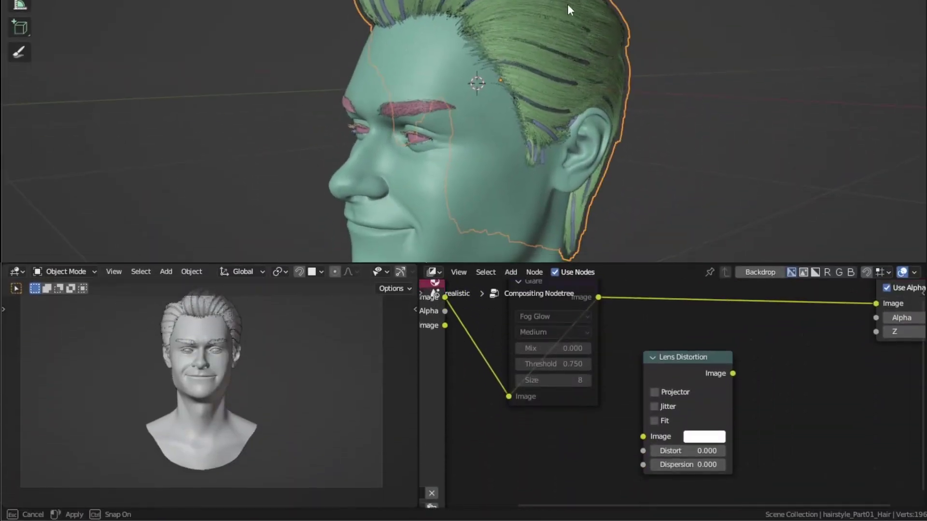
Add Duplicate Hair Curves from the hair asset library and reduce its radius from 0.098 to 0.006 m
left_click(432, 265)
left_click(465, 368)
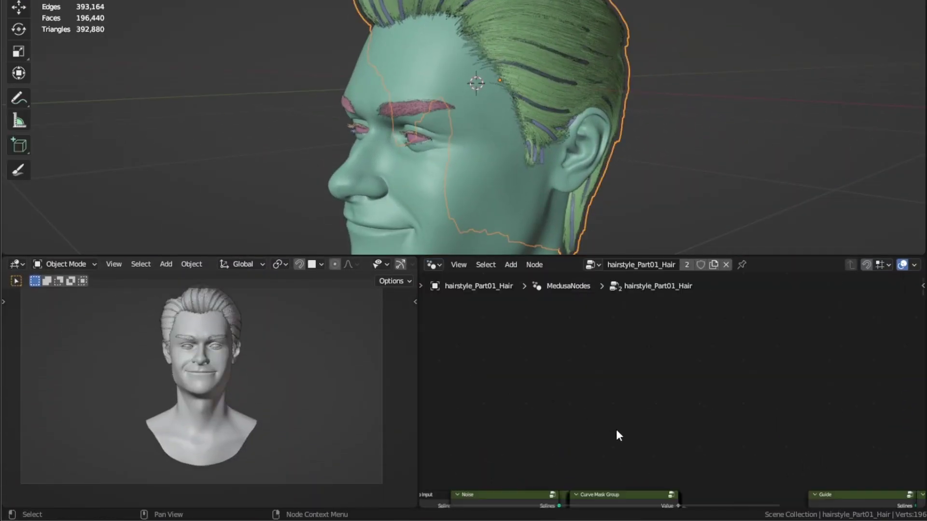
key("n")
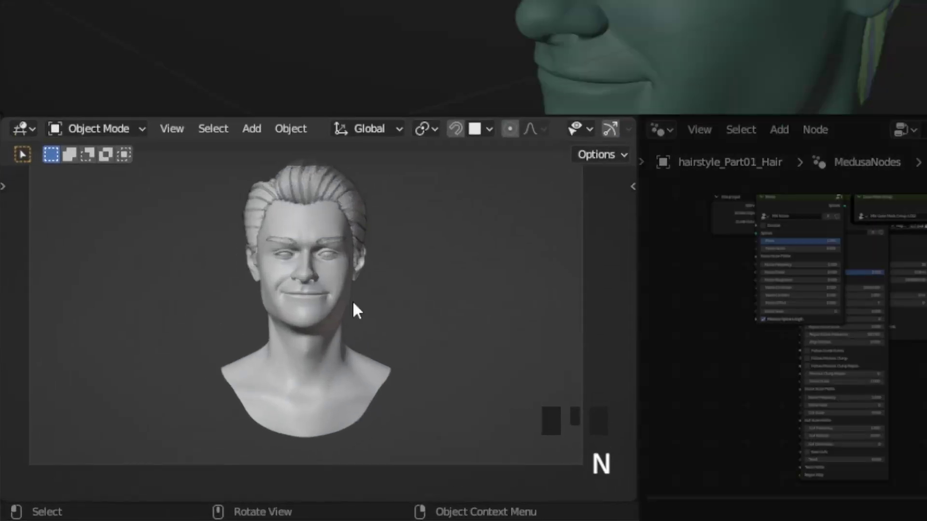
key("shift+F1")
key("shift+F1")
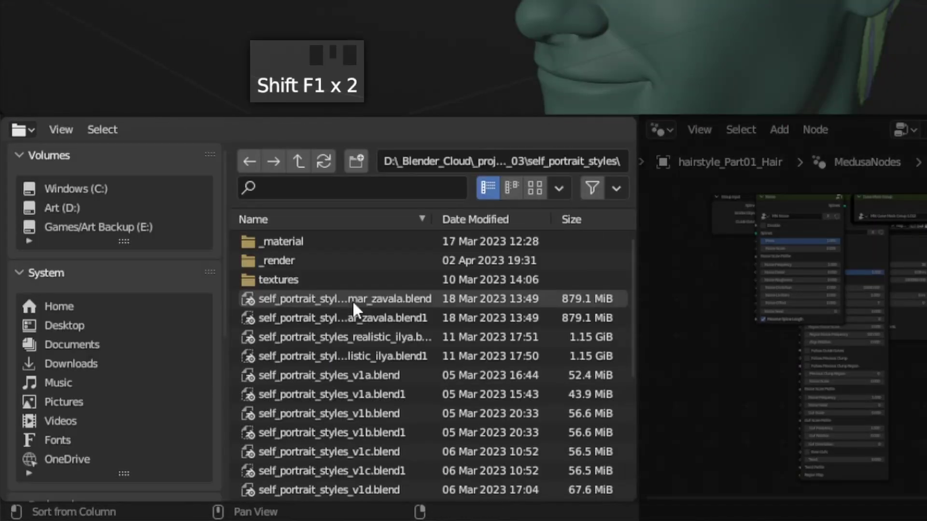
scroll(364, 314, "down", 3)
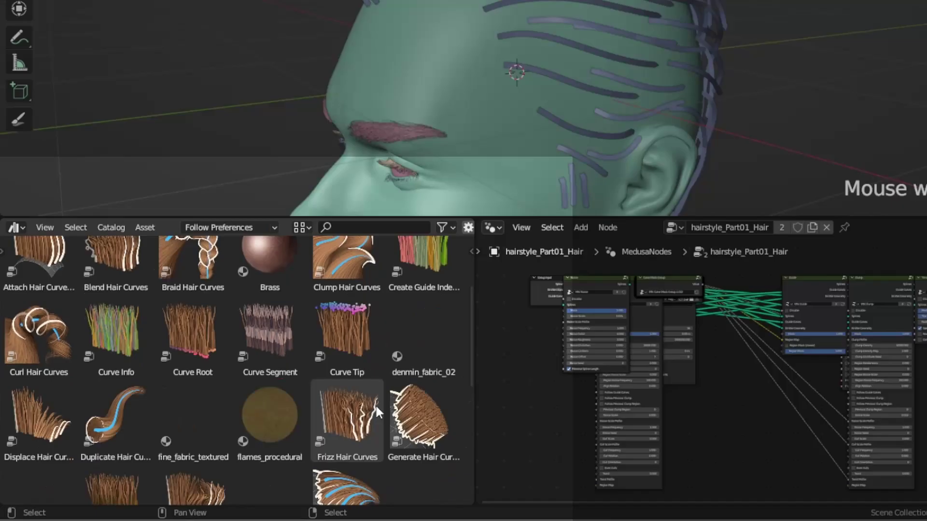
scroll(375, 404, "down", 2)
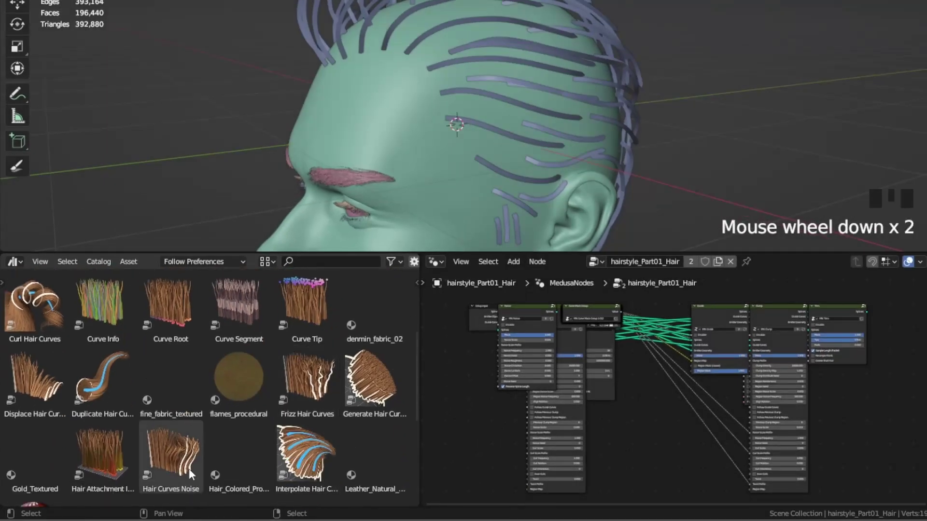
left_click_drag(104, 385, 483, 227)
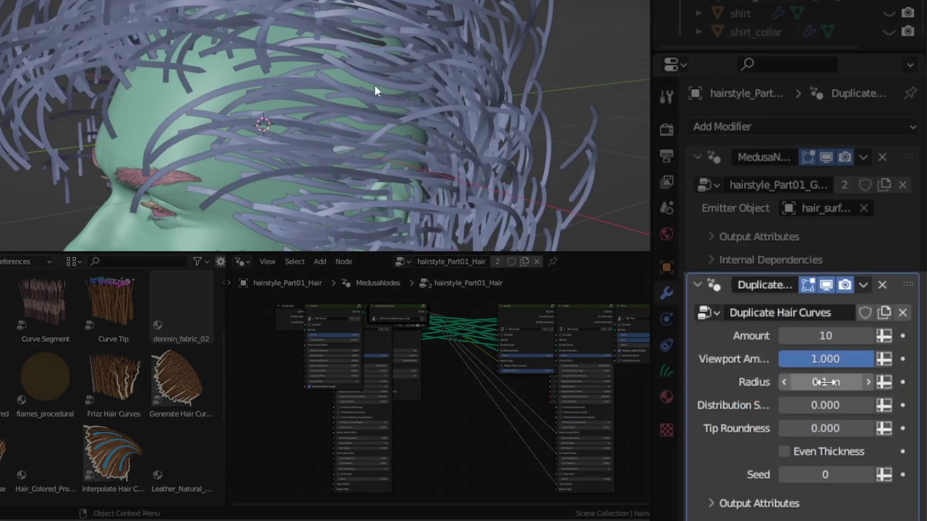
left_click_drag(825, 382, 780, 382)
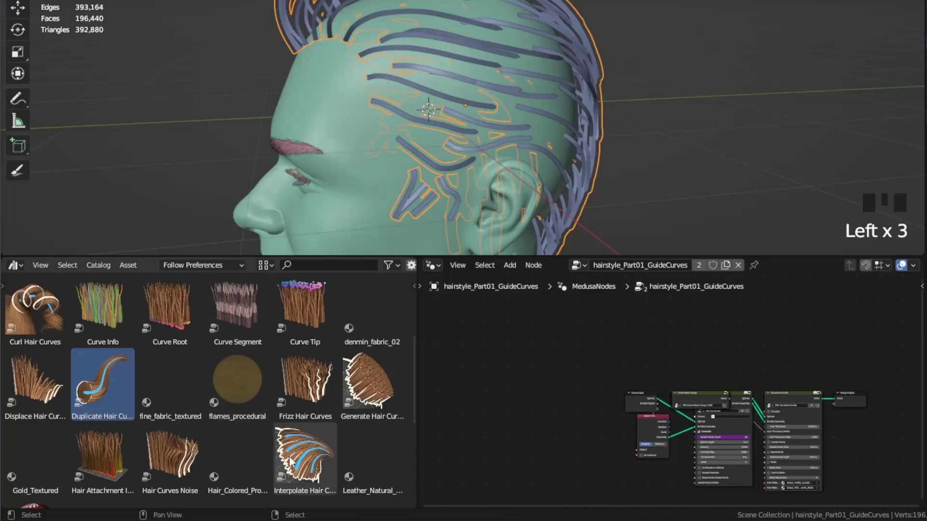
Add Interpolate Hair Curves at density 10000 and comb the back hair downward
left_click_drag(305, 459, 576, 30)
left_click_drag(574, 32, 574, 33)
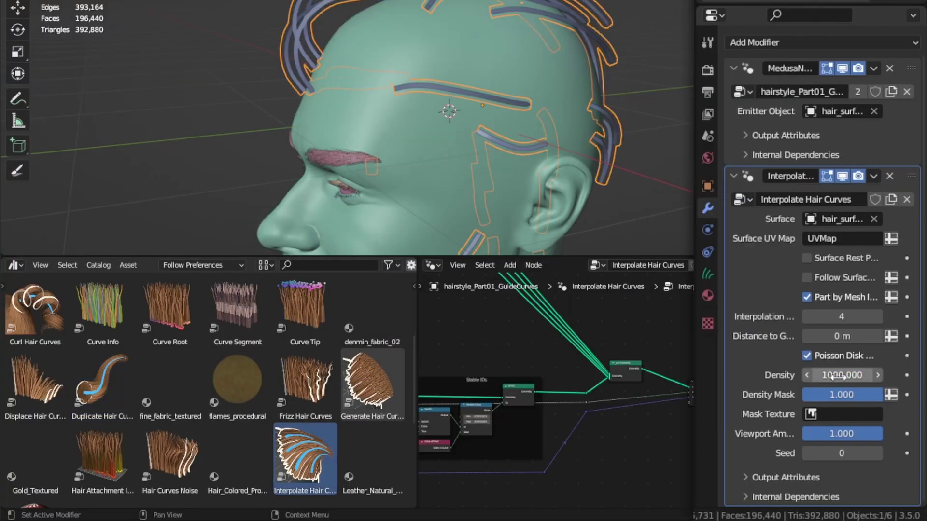
type("0000")
key("Return")
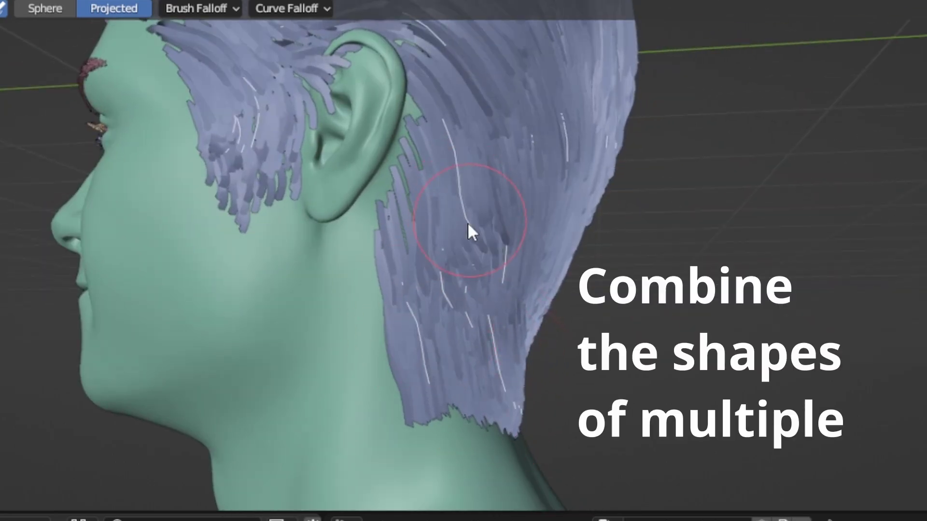
left_click_drag(467, 224, 460, 266)
scroll(449, 217, "down", 5)
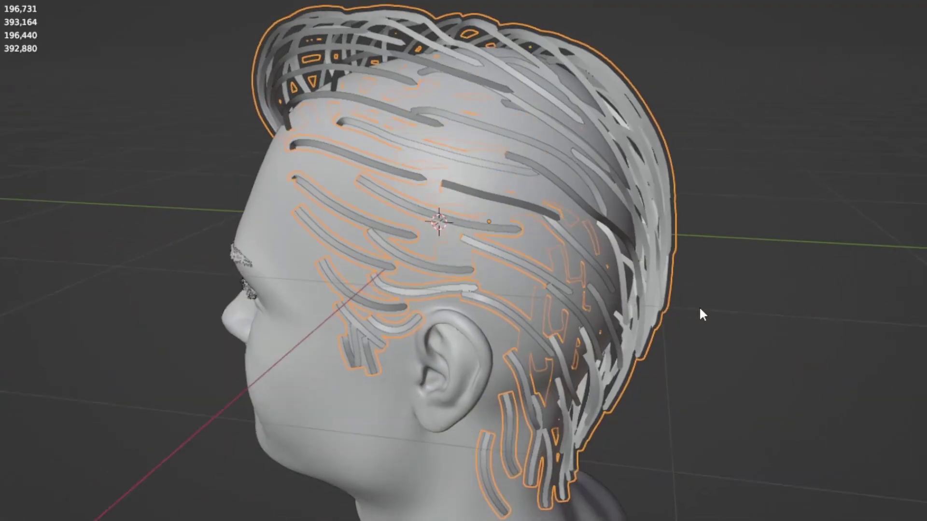
Deselect the hair and thin it to sparse guide curves with a random amount of 0.990
middle_click_drag(700, 309, 684, 520)
key("alt+a")
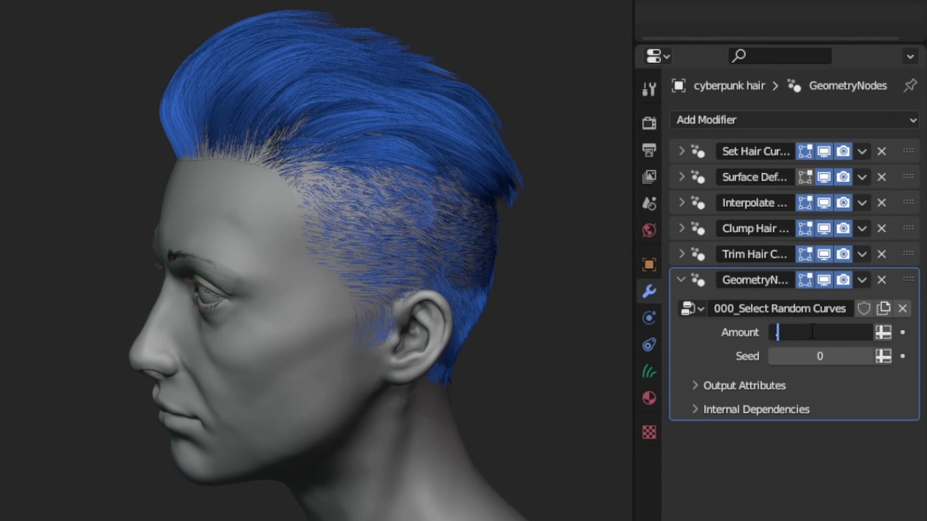
key("Return")
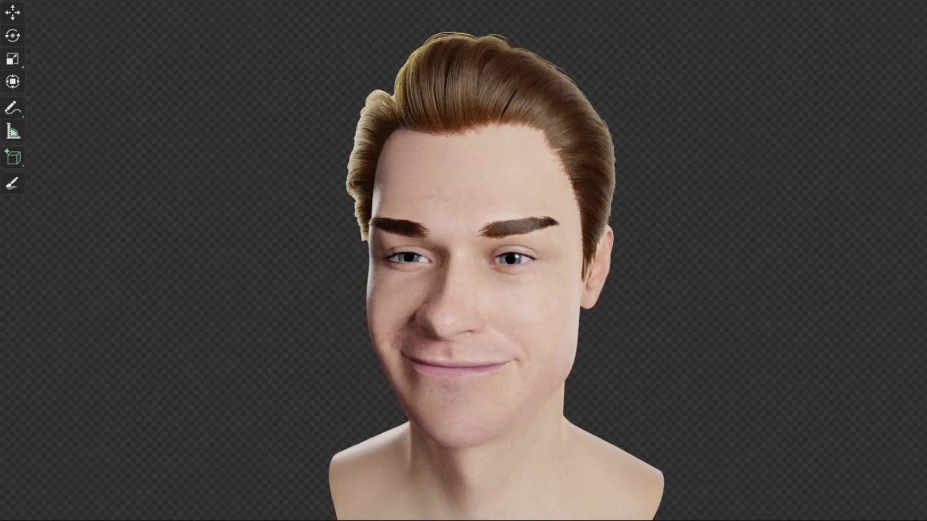
middle_click_drag(749, 418, 589, 443)
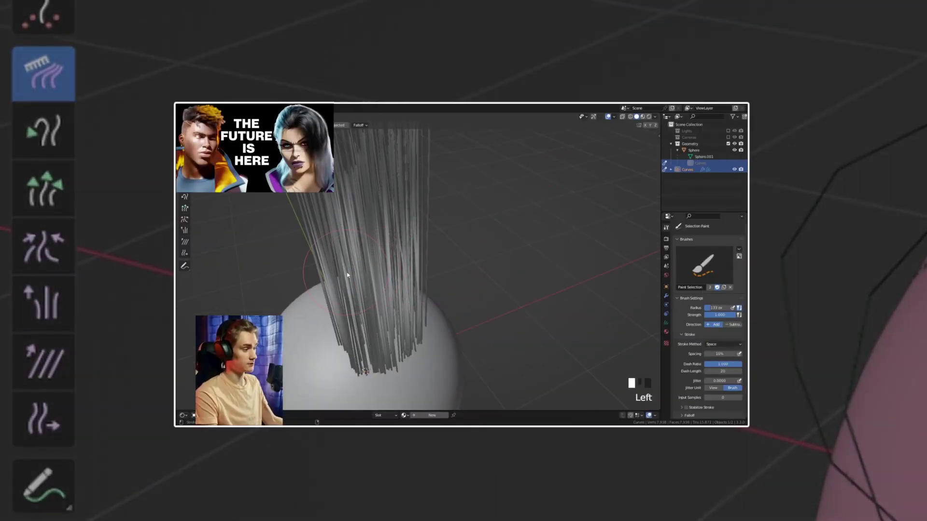
middle_click_drag(347, 275, 458, 256, "shift")
scroll(361, 262, "down", 5)
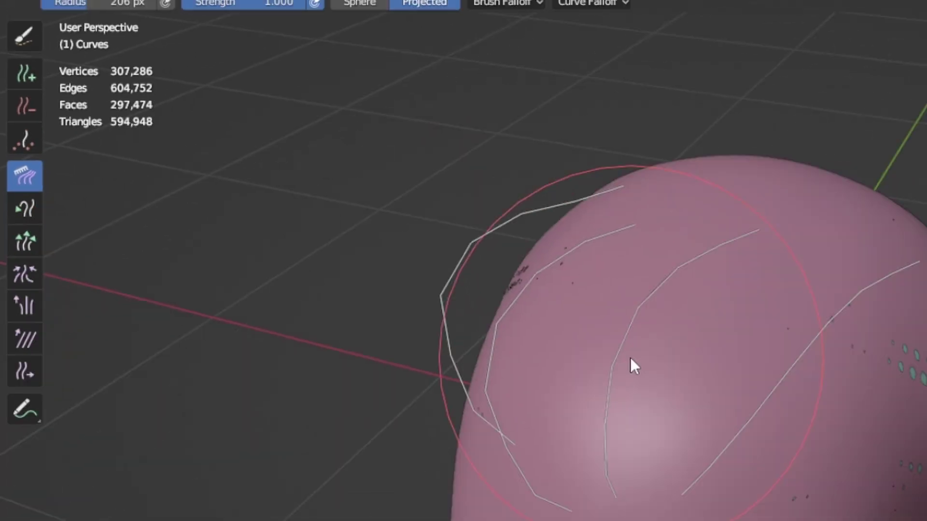
Switch to Selection Paint in curve mode with a smaller brush radius
middle_click_drag(630, 357, 440, 271, "shift")
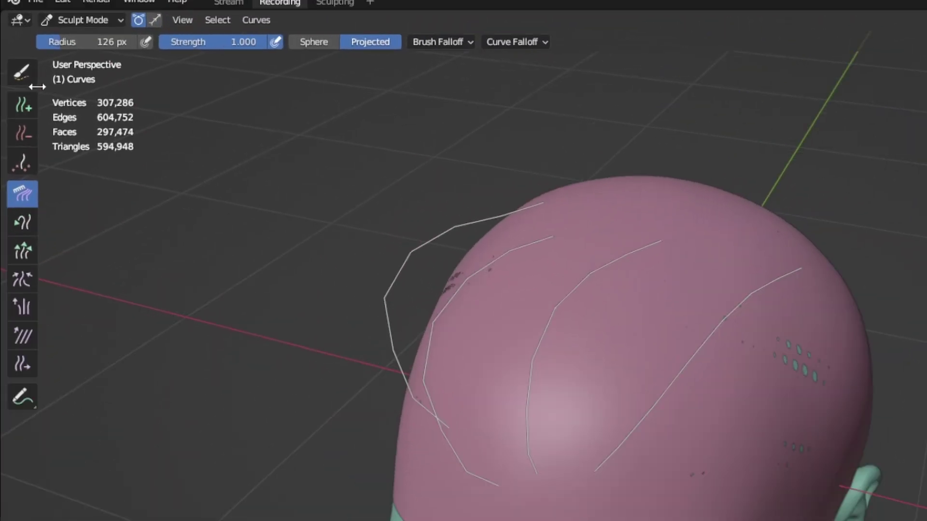
left_click(22, 82)
left_click(235, 48)
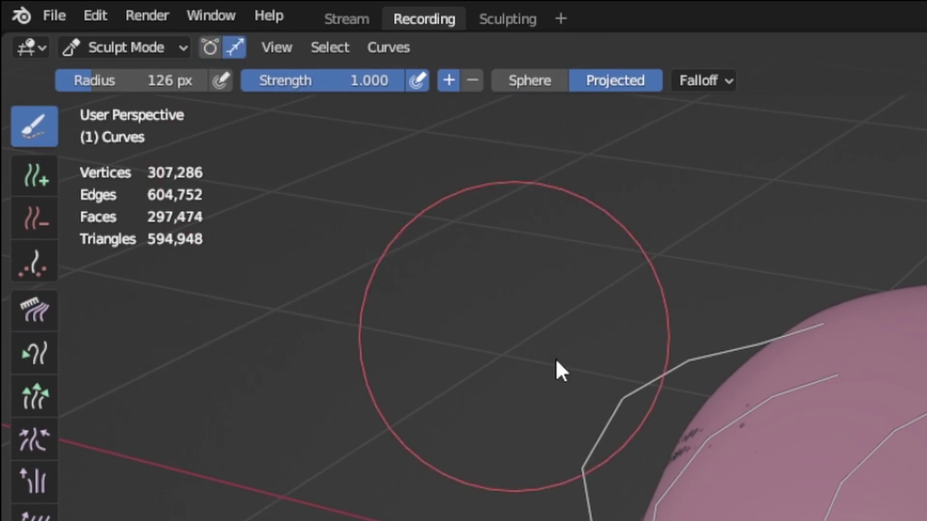
key("f")
left_click(787, 497)
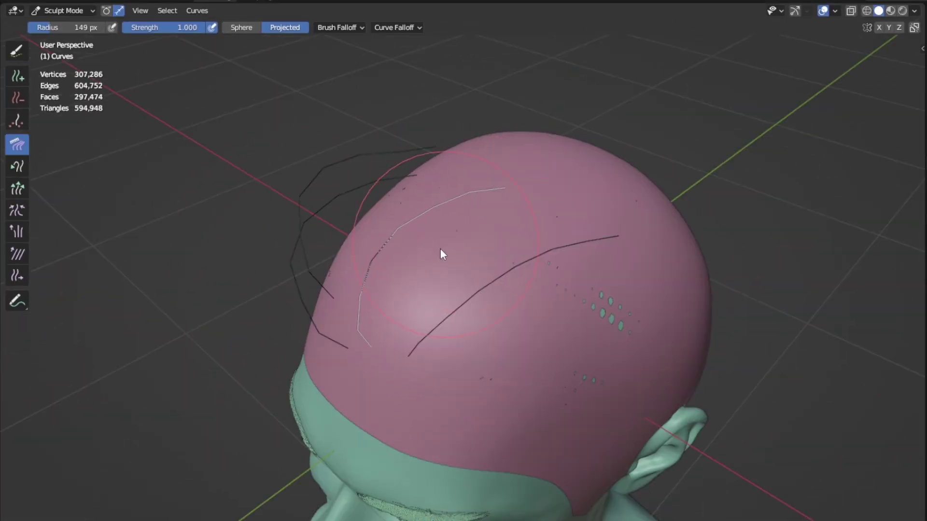
Select all guide curves, invert the selection with Ctrl+I, and enlarge the brush for combing
middle_click_drag(439, 248, 562, 256)
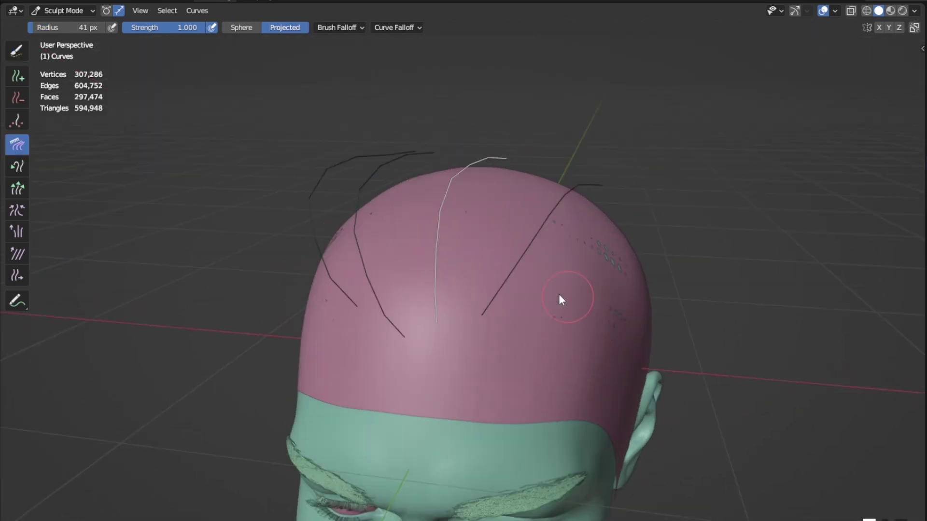
key("a")
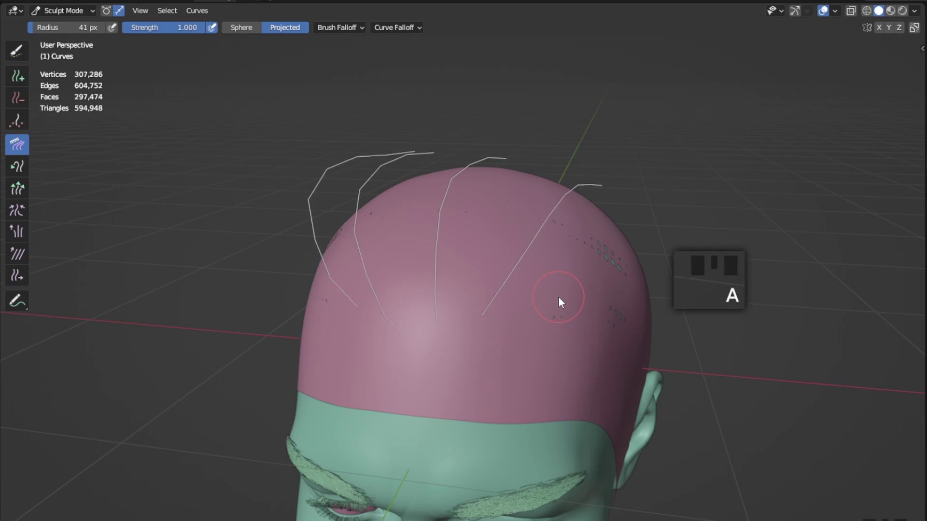
key("ctrl+i")
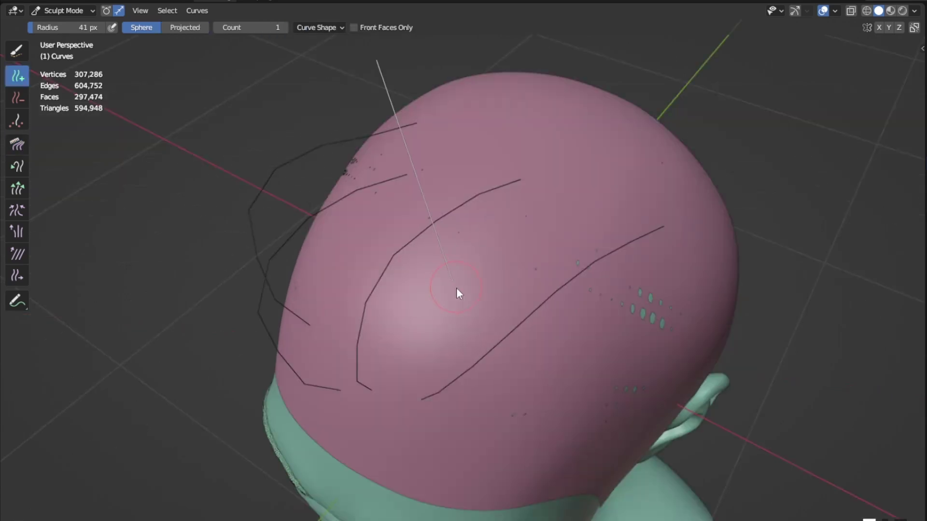
middle_click_drag(456, 287, 449, 233)
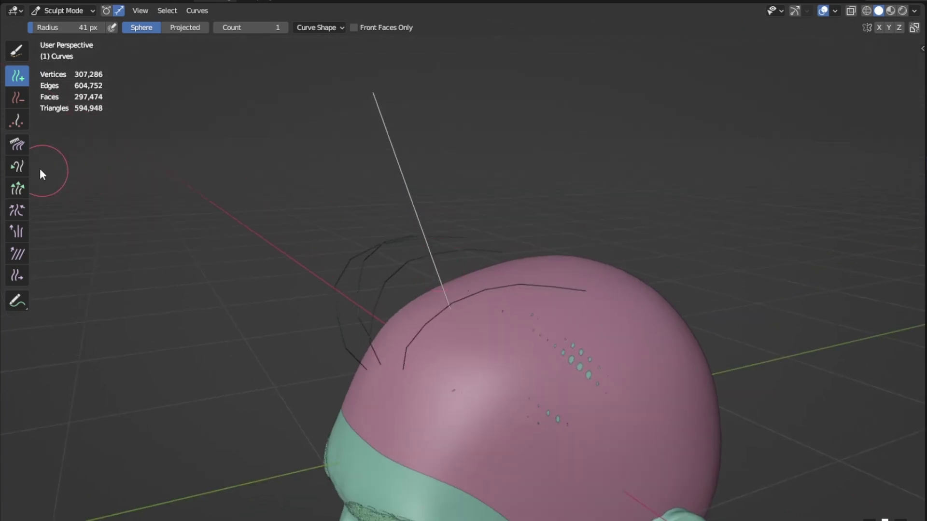
left_click(415, 212)
mouse_move(369, 232)
middle_mouse_down()
mouse_move(432, 304)
mouse_move(506, 285)
mouse_move(426, 273)
mouse_move(476, 284)
mouse_move(509, 273)
middle_mouse_up()
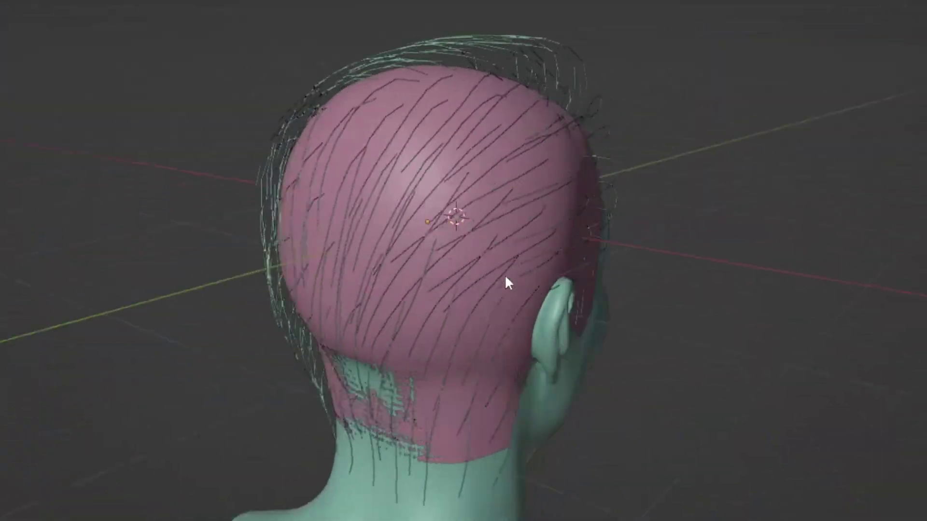
Drop the Interpolate Hair Curves asset onto the guide-curve hair object in the viewport
middle_click_drag(506, 284, 279, 285)
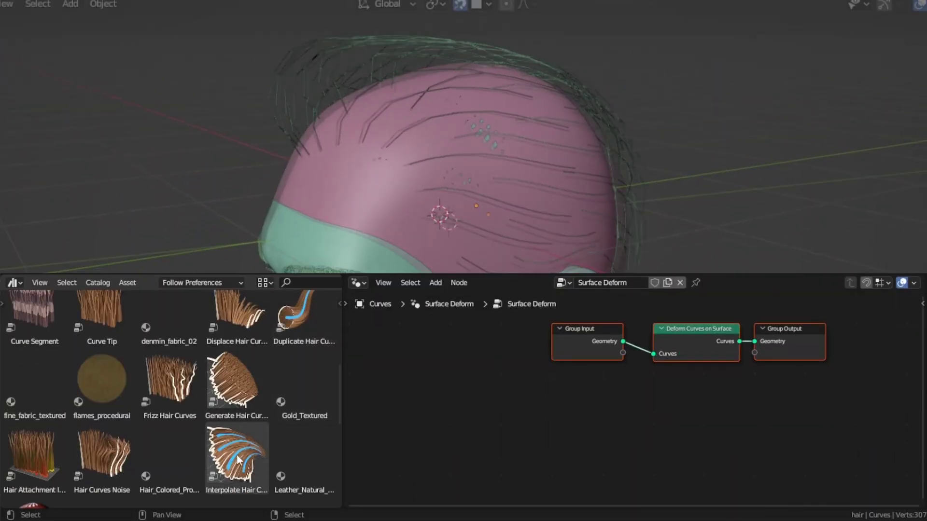
left_click(231, 466)
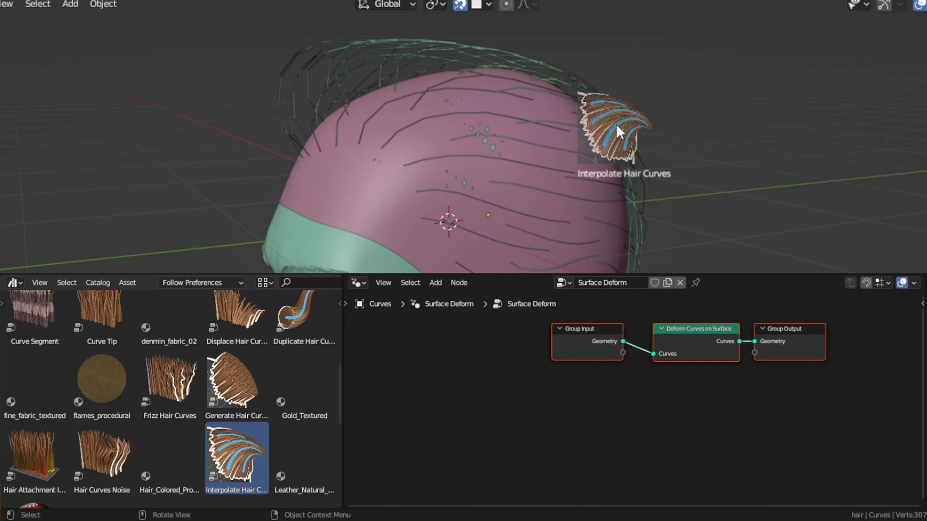
left_click_drag(616, 125, 618, 127)
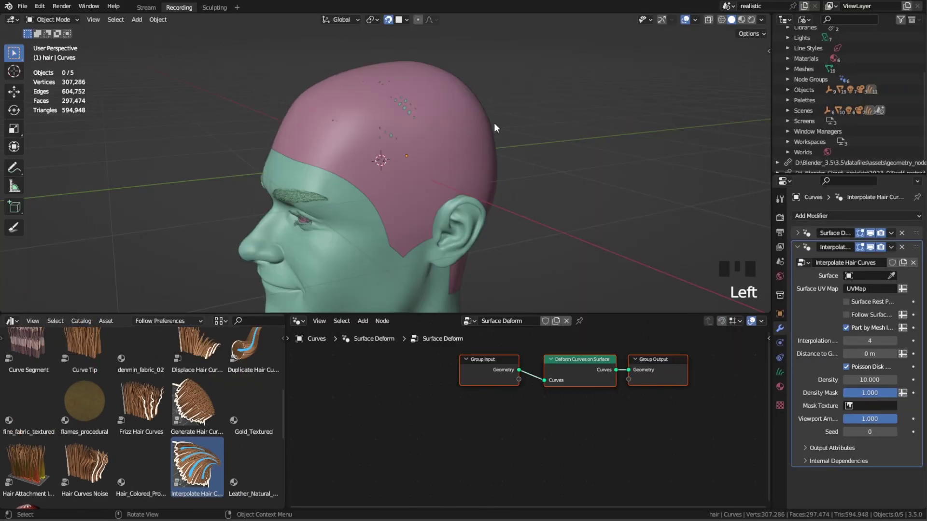
Raise the Interpolate Hair Curves density on hair_surface to 50000 so strands fill the scalp
left_click(827, 298)
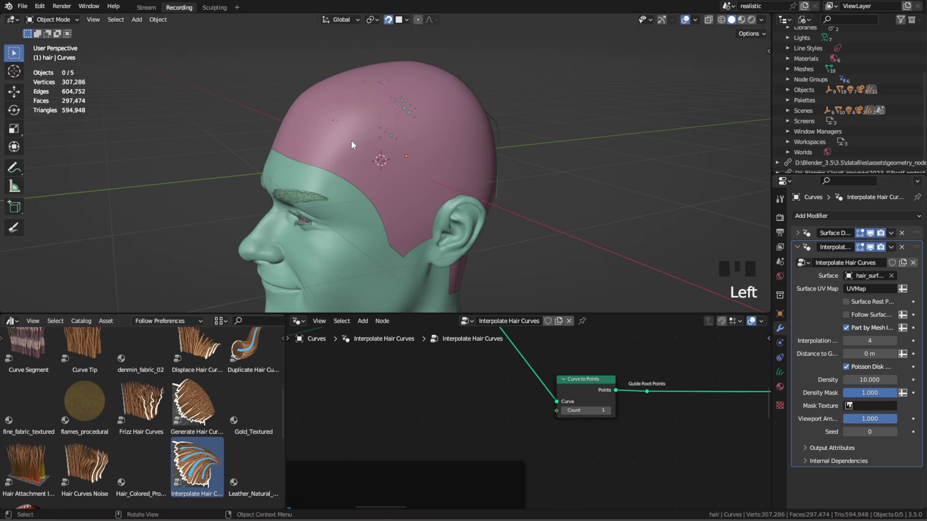
middle_click_drag(522, 231, 491, 218)
left_click(870, 380)
type("100")
key("Return")
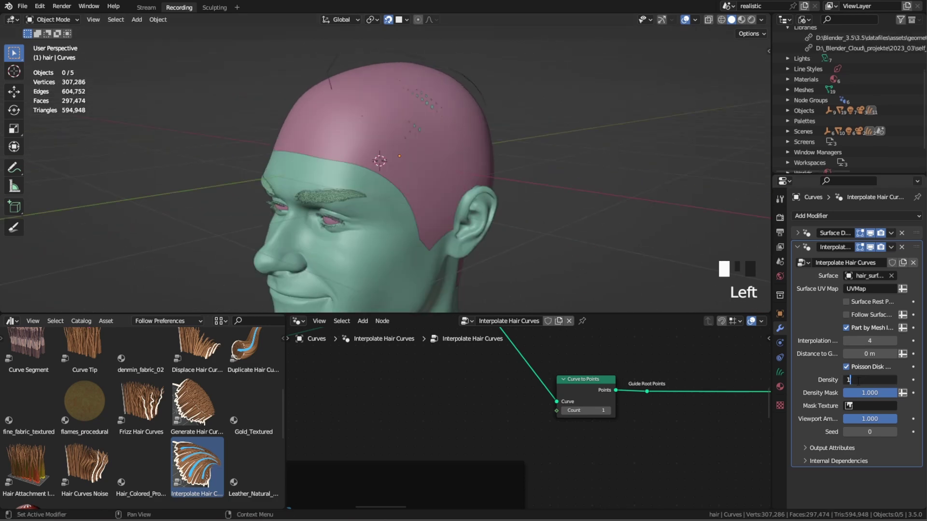
type("000.0")
key("Return")
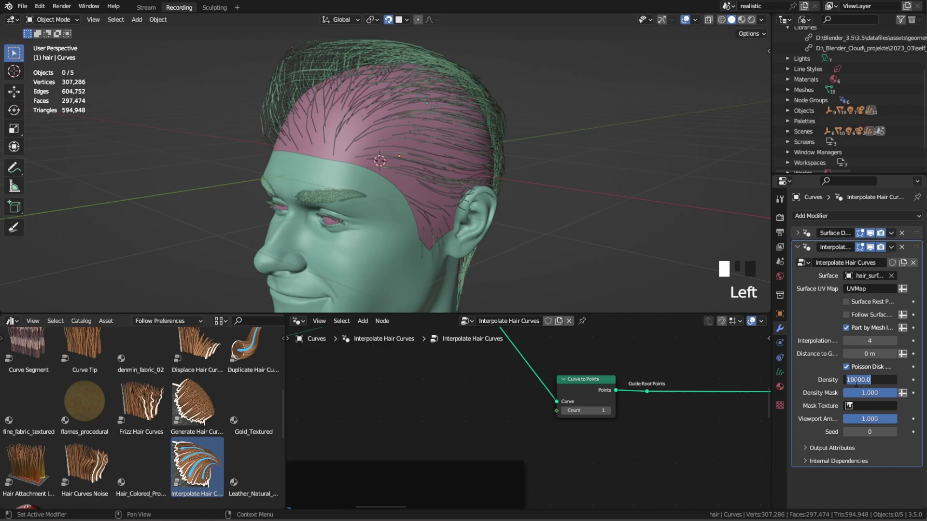
type("50000")
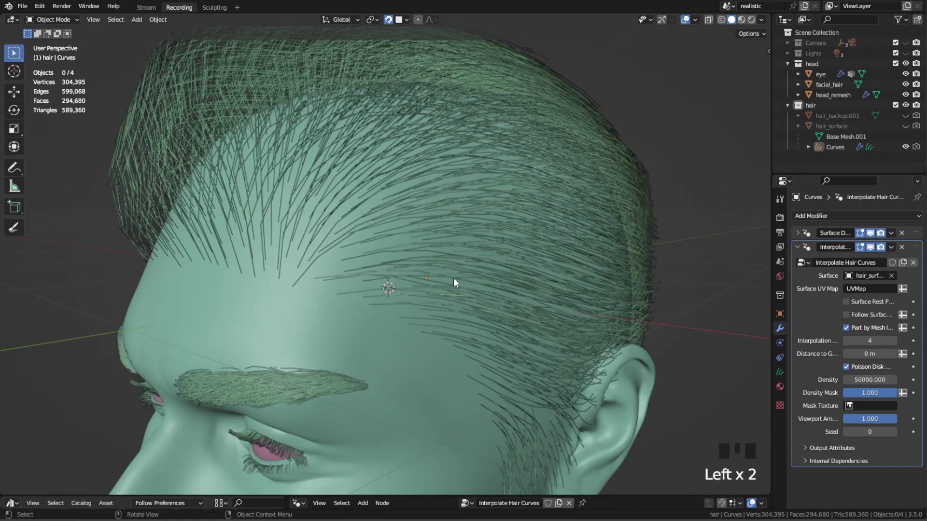
middle_click_drag(453, 278, 617, 257)
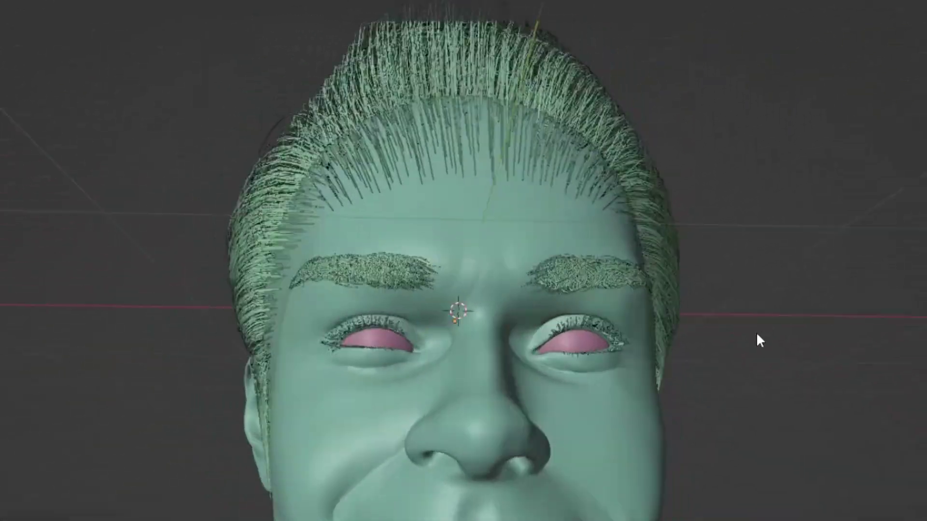
middle_click_drag(756, 335, 703, 351)
left_click(904, 128)
Add a vertex group named 'density' to the hair_surface mesh
middle_click_drag(415, 227, 392, 215)
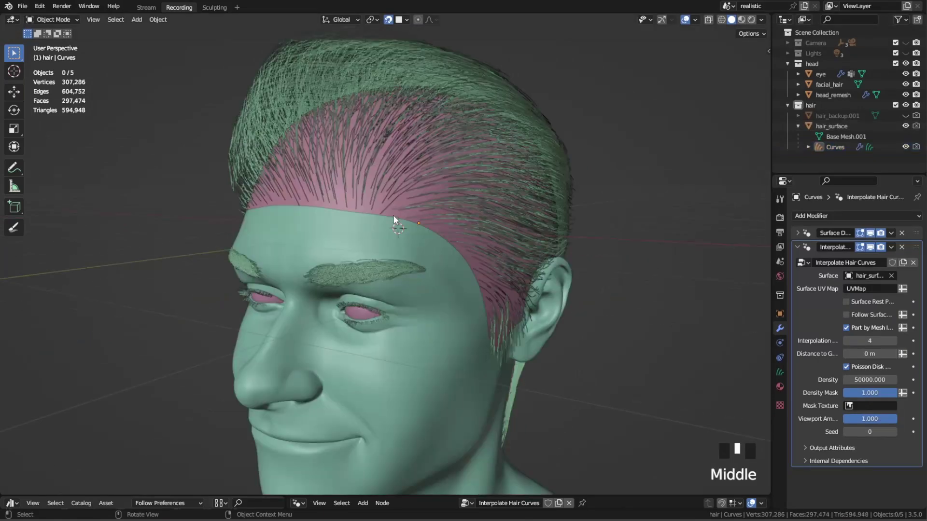
left_click(392, 215)
left_click(780, 386)
left_click(912, 249)
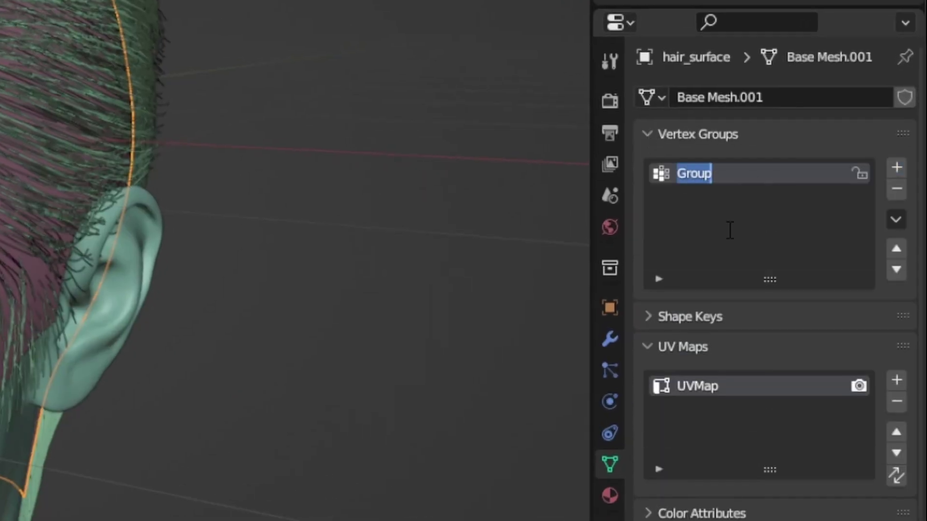
type("density")
key("Return")
Weight-paint the density group onto the scalp in Weight Paint mode
left_click(118, 41)
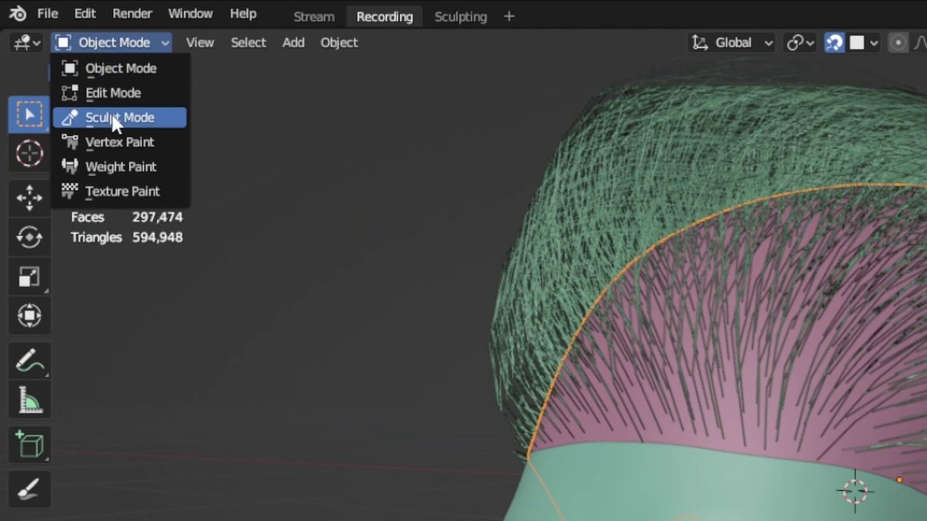
left_click(118, 169)
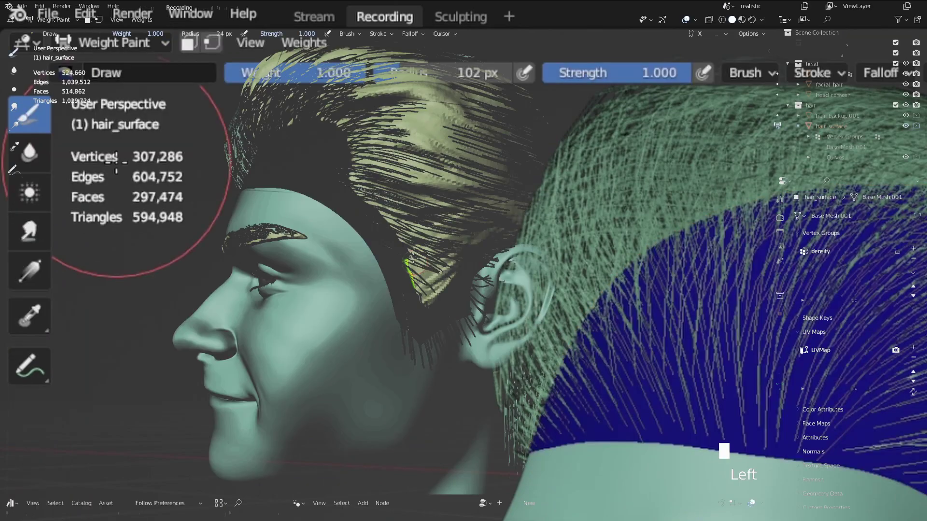
left_click_drag(412, 256, 393, 222)
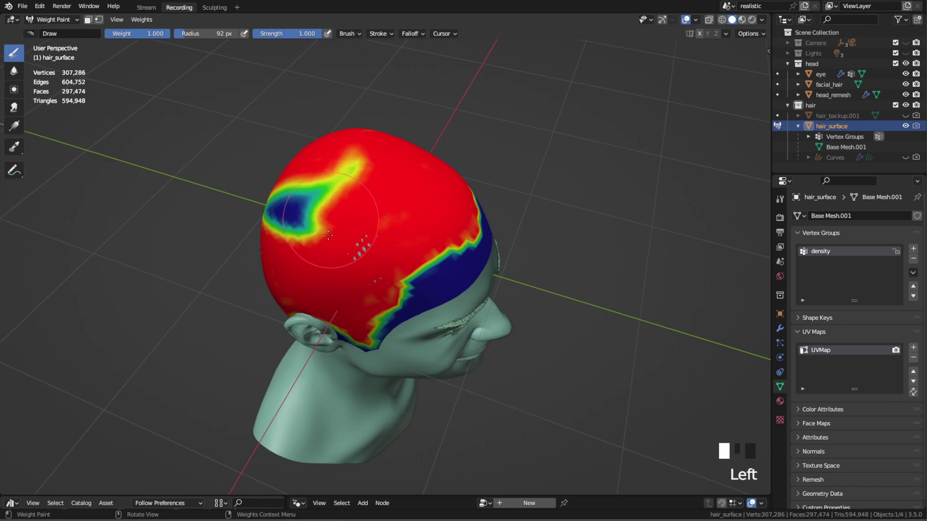
middle_click_drag(328, 235, 412, 232)
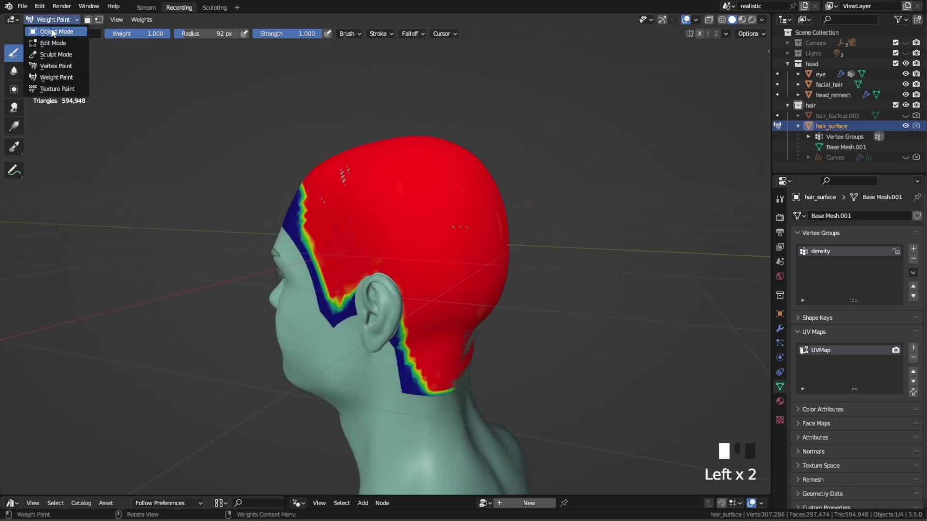
Set the hair modifier's Density Mask to use the 'density' attribute
left_click(53, 31)
middle_click_drag(366, 251, 483, 241)
left_click(905, 157)
left_click(498, 158)
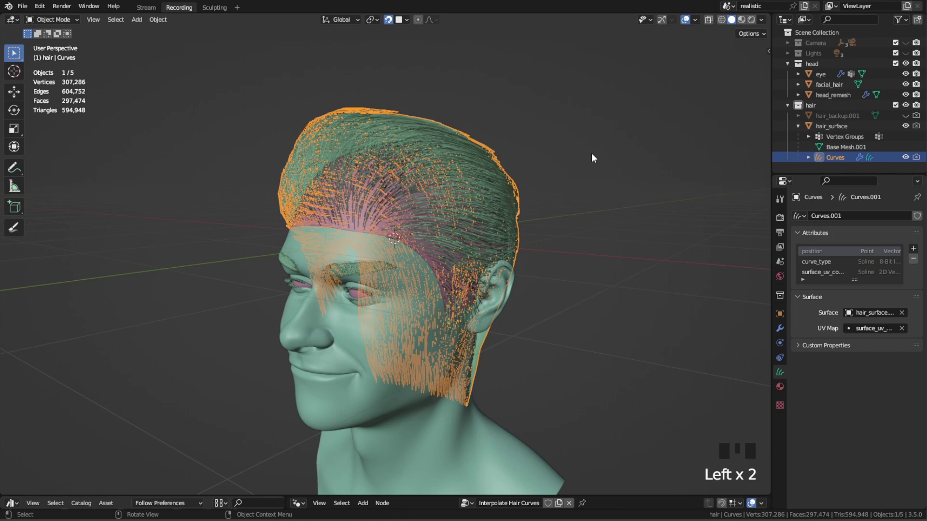
left_click(780, 328)
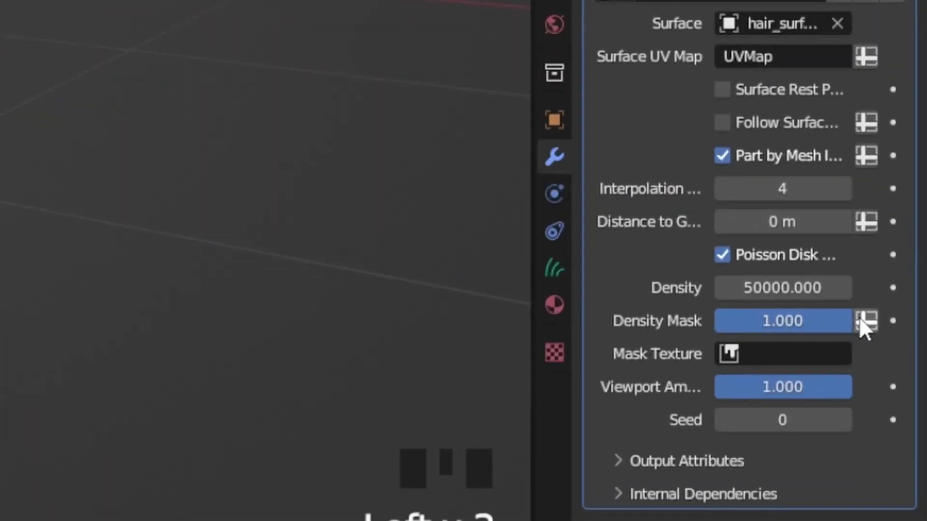
left_click(863, 317)
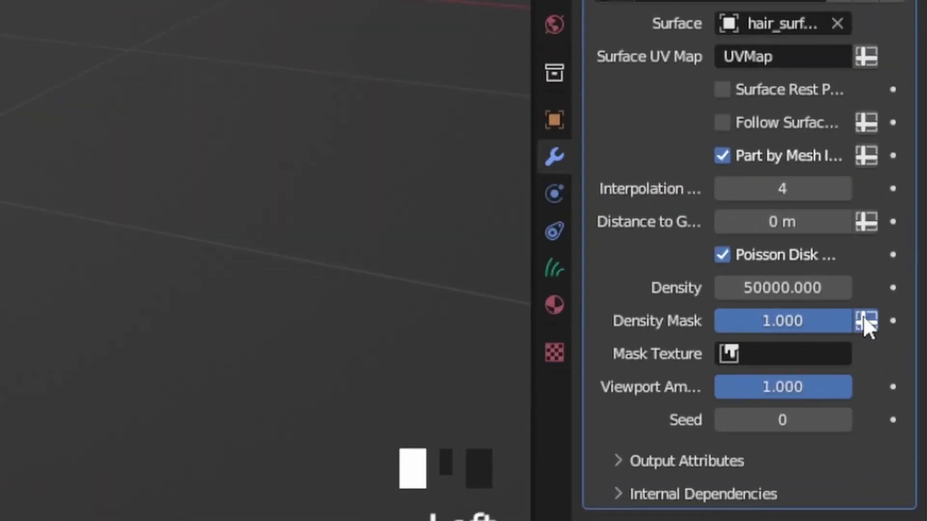
left_click(786, 323)
type("density")
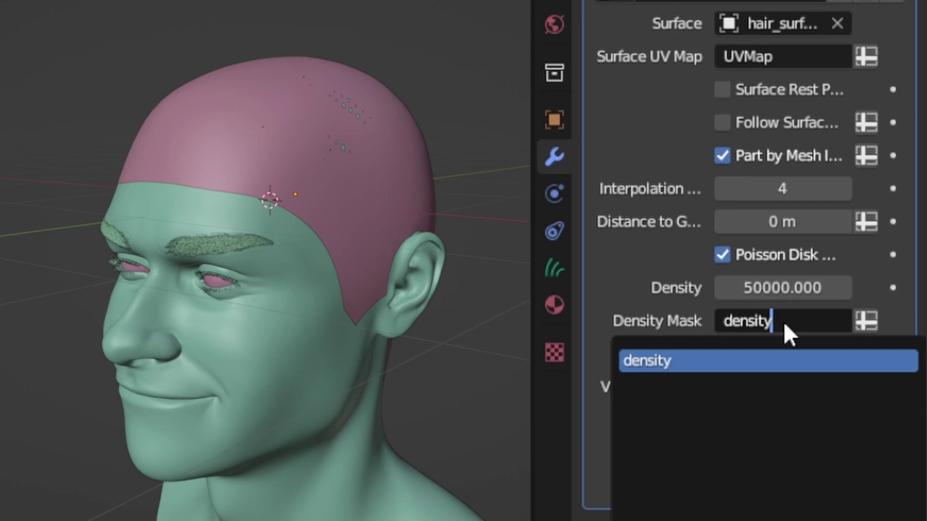
key("Return")
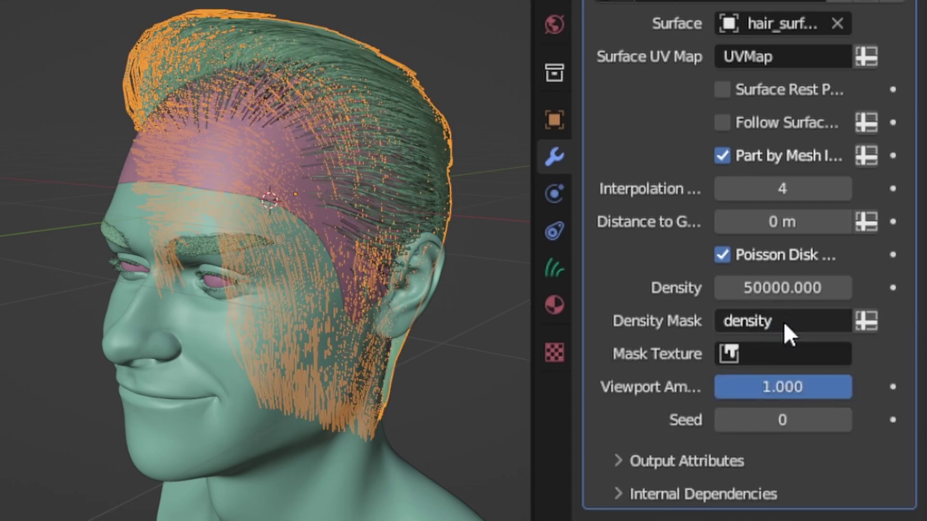
Revert Density Mask to a value, paint white over the Untitled texture, and assign it as Mask Texture
key("ctrl+z")
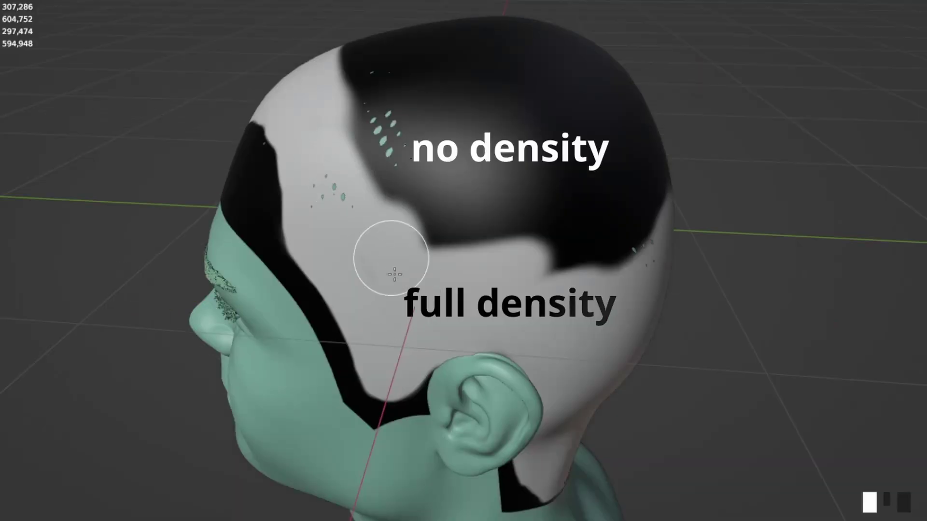
mouse_move(394, 274)
left_mouse_down()
mouse_move(506, 223)
mouse_move(551, 229)
mouse_move(458, 163)
left_mouse_up()
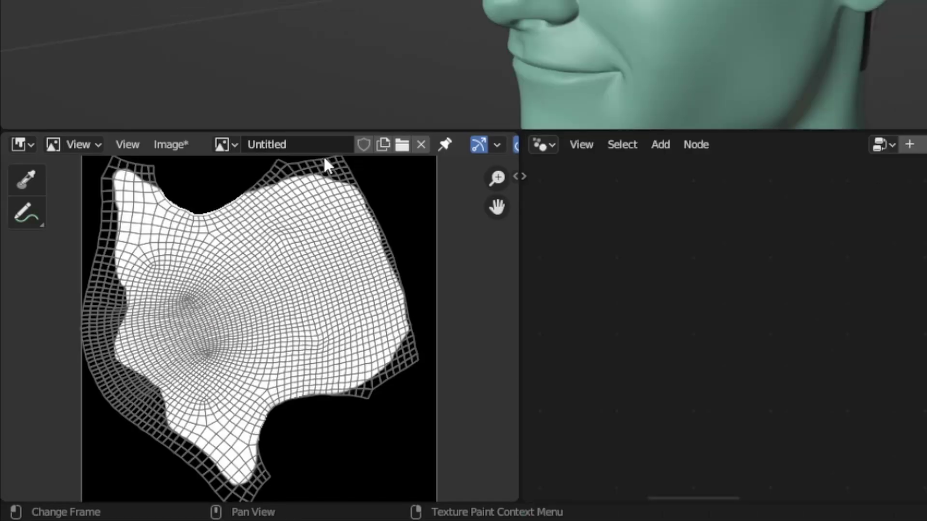
left_click(174, 144)
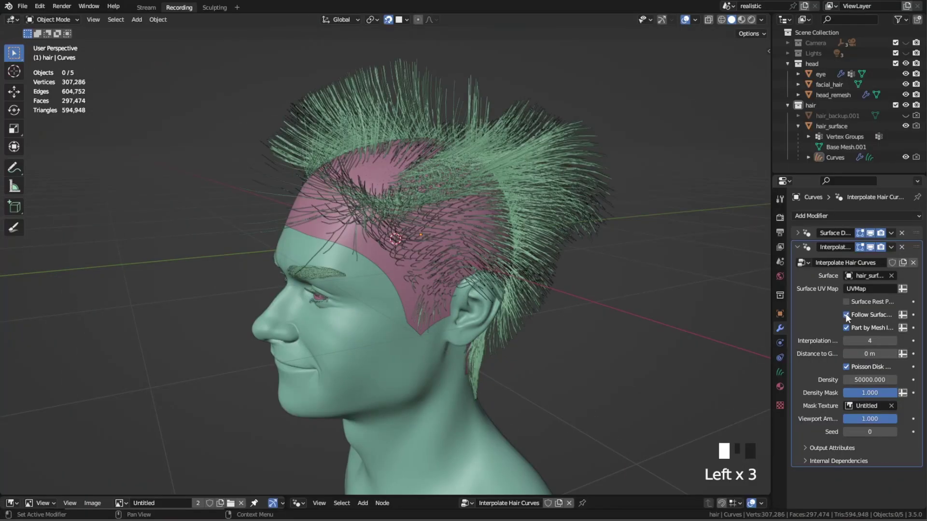
Raise the interpolated hair count to 19
key("Left")
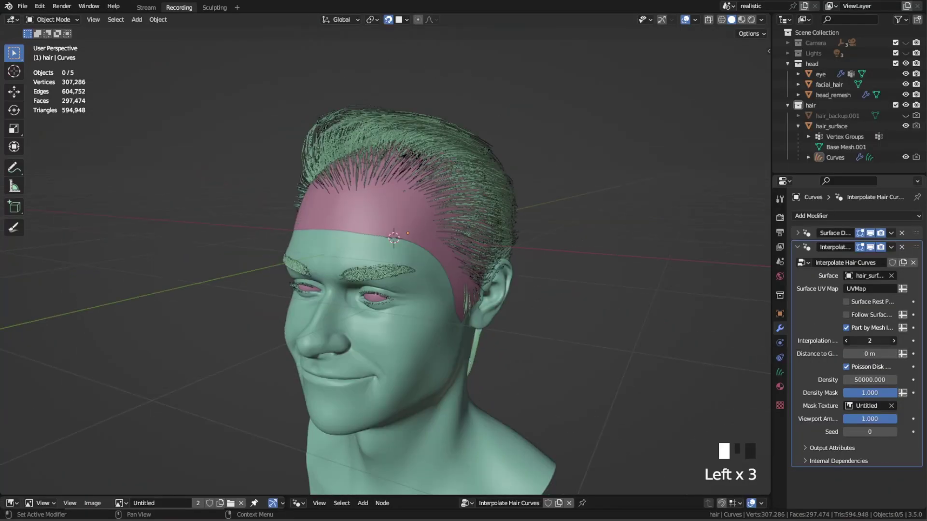
left_click_drag(869, 341, 850, 341)
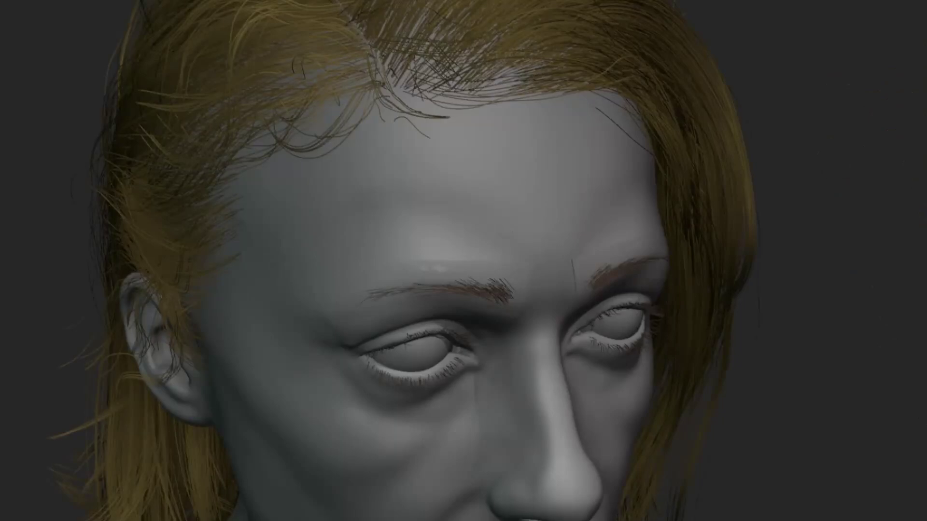
scroll(506, 182, "down", 5)
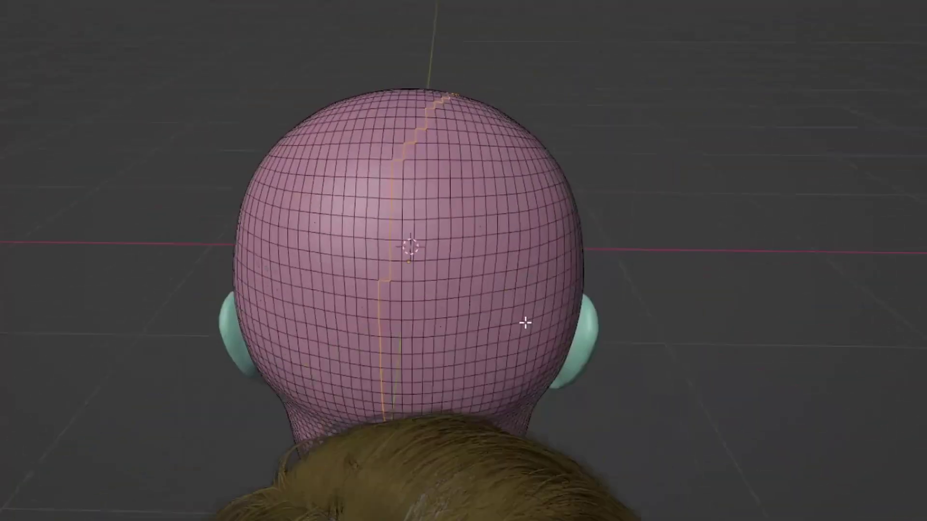
middle_click_drag(526, 321, 722, 315)
Split the scalp along its marked edges and move one connected scalp island apart
key("alt+m")
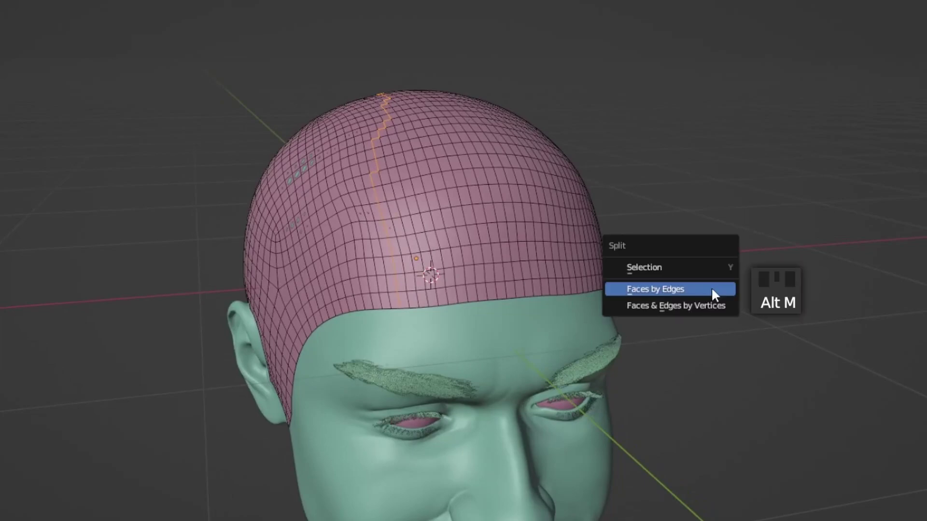
left_click(668, 289)
middle_click_drag(668, 288, 302, 249)
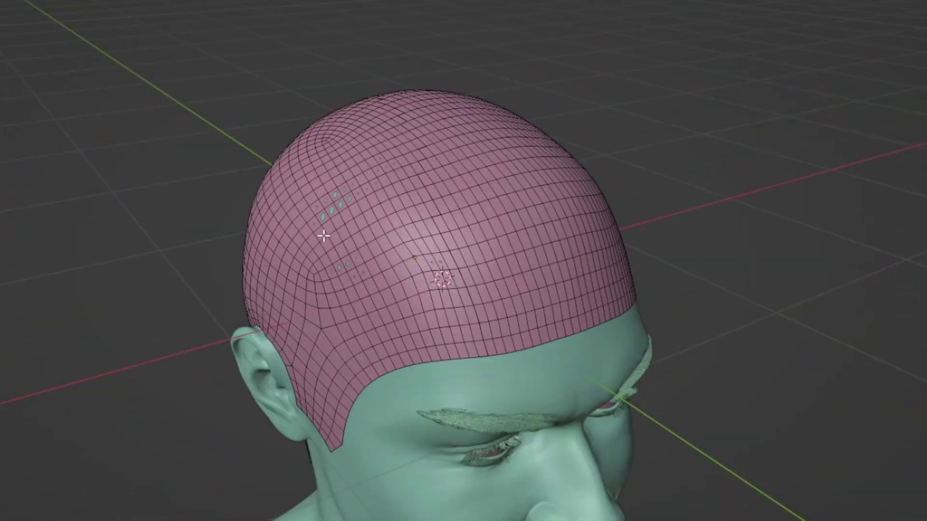
key("l")
key("g")
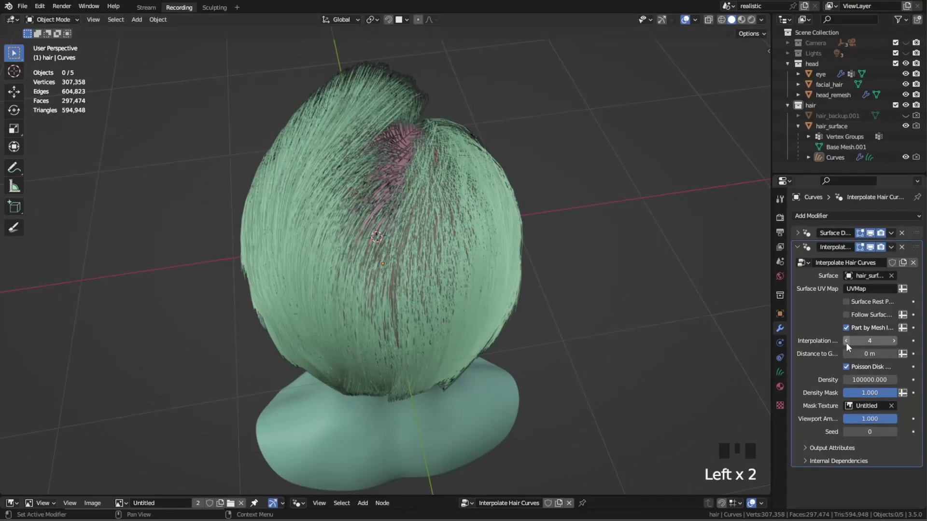
Enable Part by Mesh Islands in the Interpolate Hair Curves modifier
left_click(846, 328)
left_click(846, 328)
left_click(846, 328)
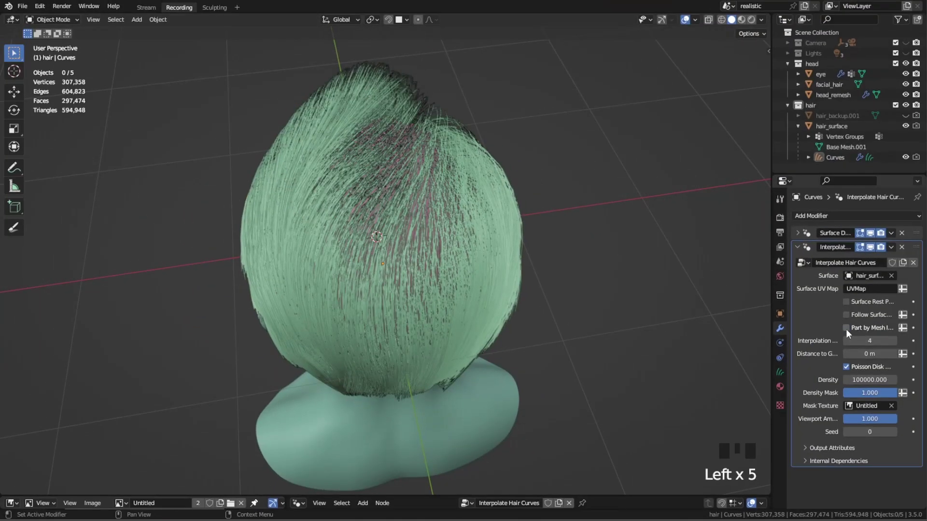
left_click(845, 328)
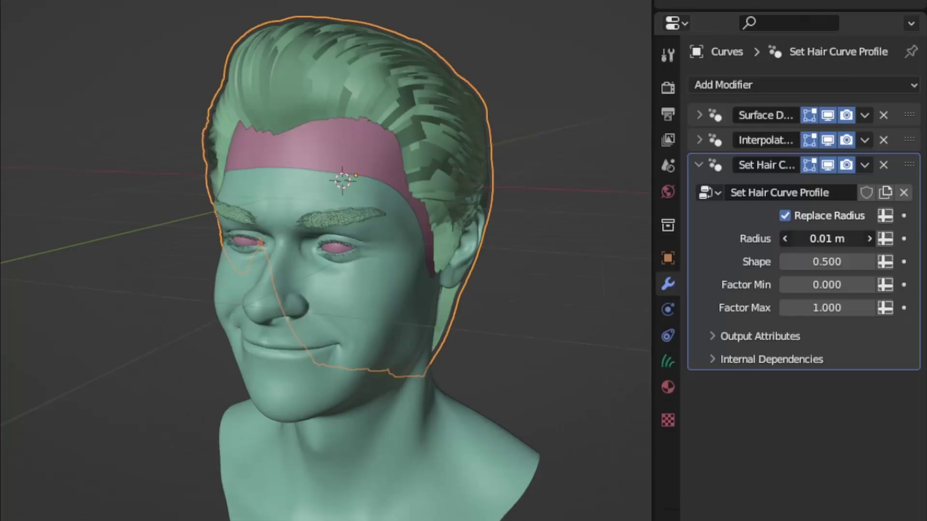
Set the strand radius to 0.0005 m and shrink the clump guide distance
mouse_move(828, 239)
left_mouse_down()
mouse_move(811, 239)
mouse_move(820, 239)
left_mouse_up()
double_click(839, 239)
type("0.0005 m/")
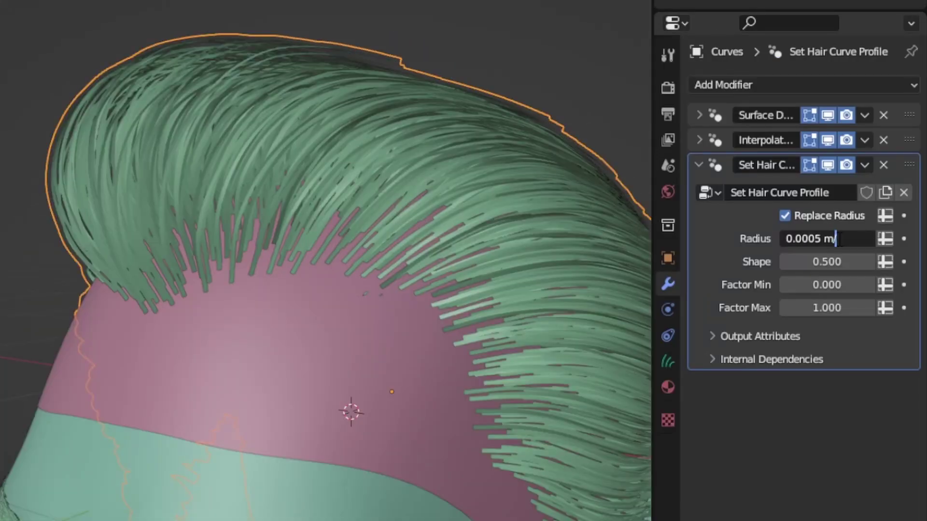
key("Return")
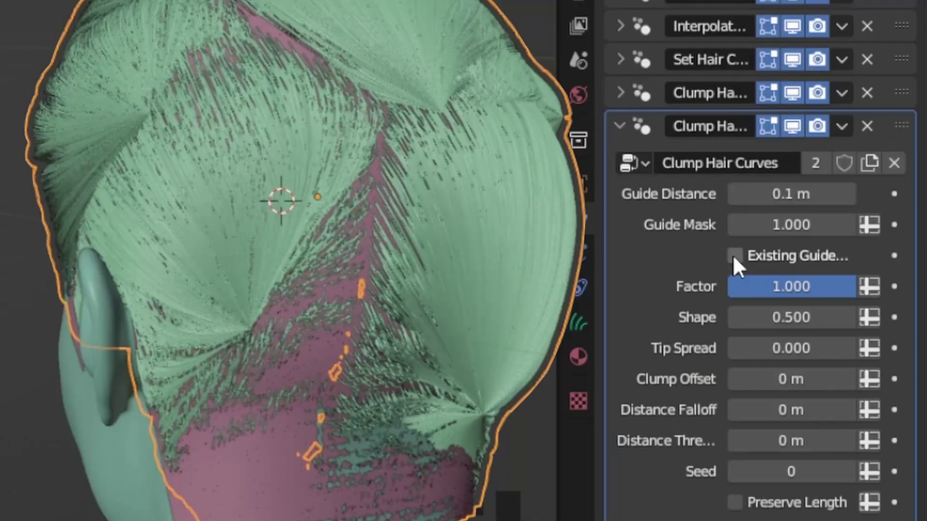
left_click_drag(801, 194, 772, 194)
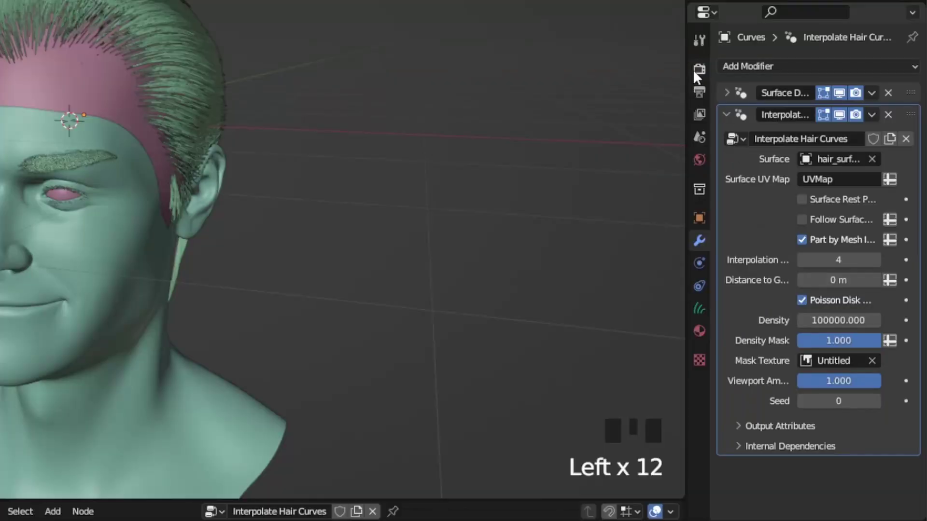
In Render Properties > Curves > Viewport Display, set Shape to Strip and Additional Subdivisions to 3
left_click(698, 69)
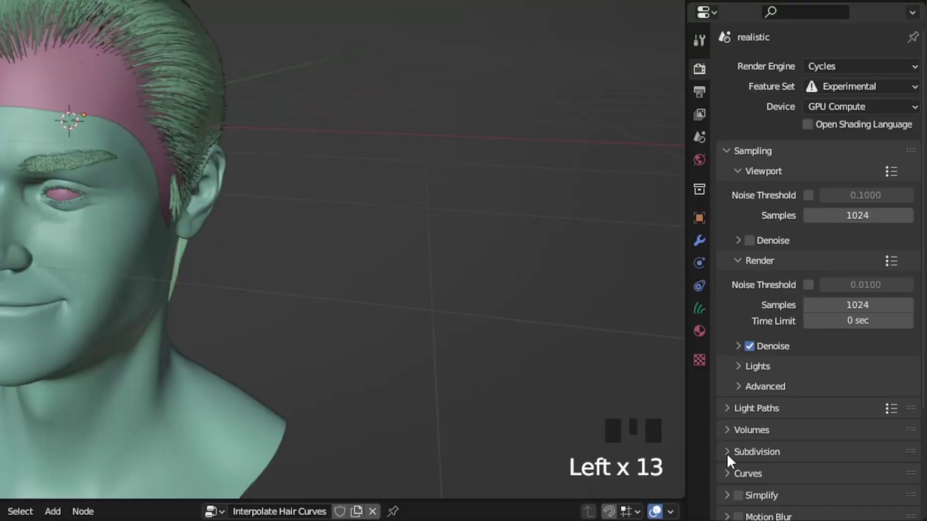
left_click(727, 472)
scroll(719, 387, "down", 5)
left_click(745, 382)
scroll(748, 383, "down", 4)
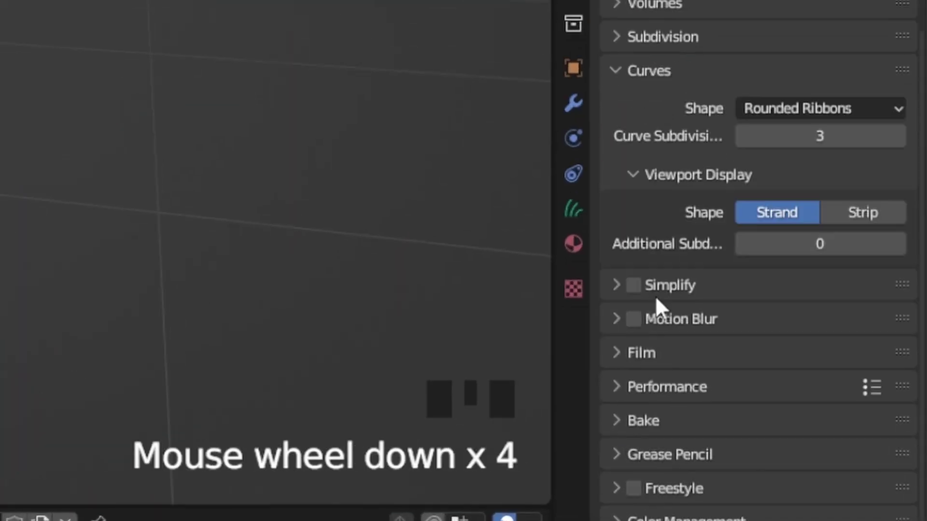
left_click(862, 214)
left_click(898, 244)
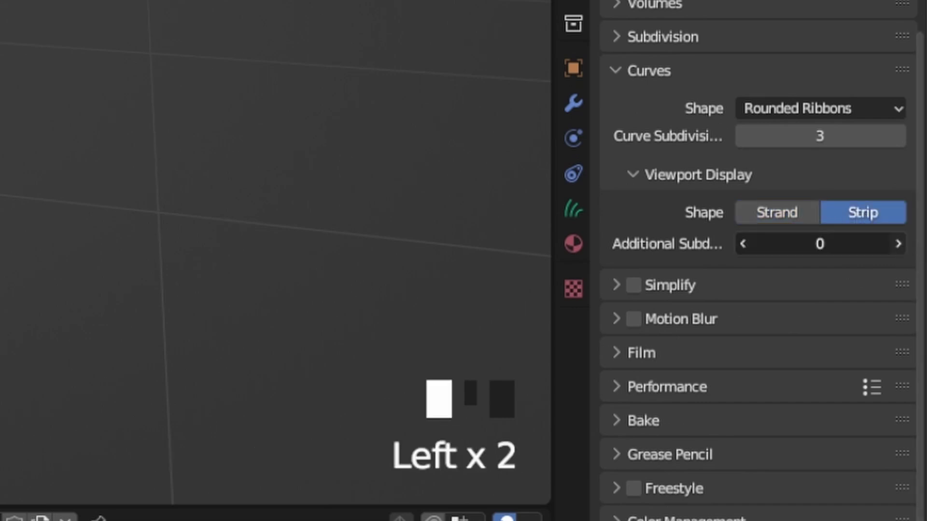
left_click(898, 243)
left_click(898, 244)
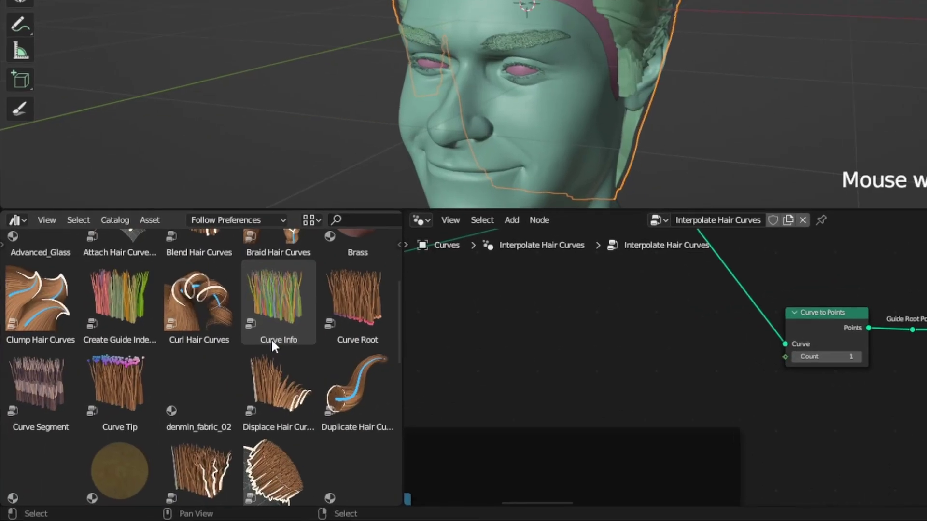
Drag the Set Hair Curve Profile asset onto the hair
scroll(269, 338, "down", 10)
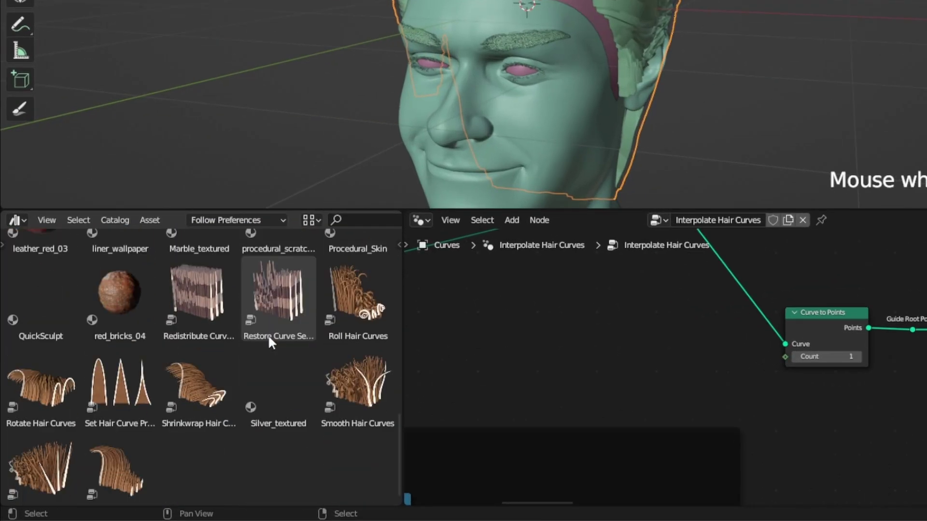
scroll(268, 335, "down", 2)
left_click_drag(118, 374, 640, 0)
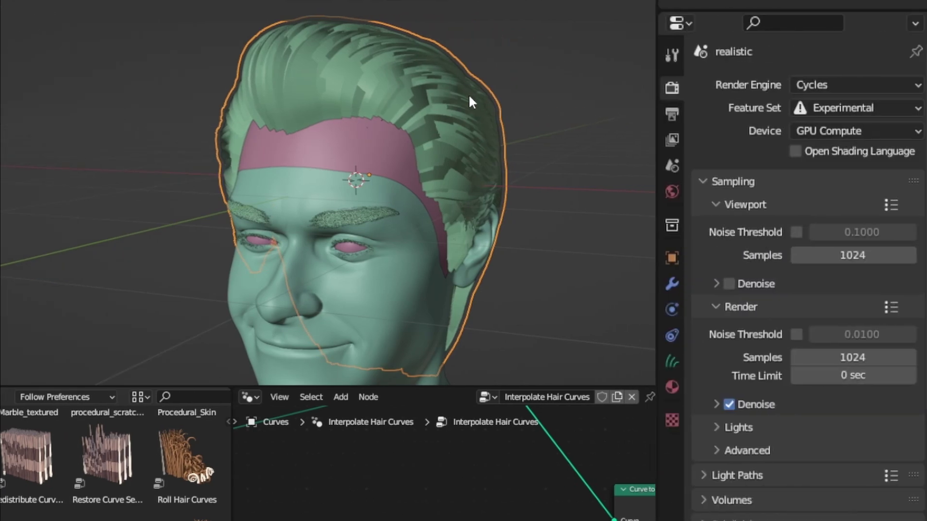
left_click(669, 285)
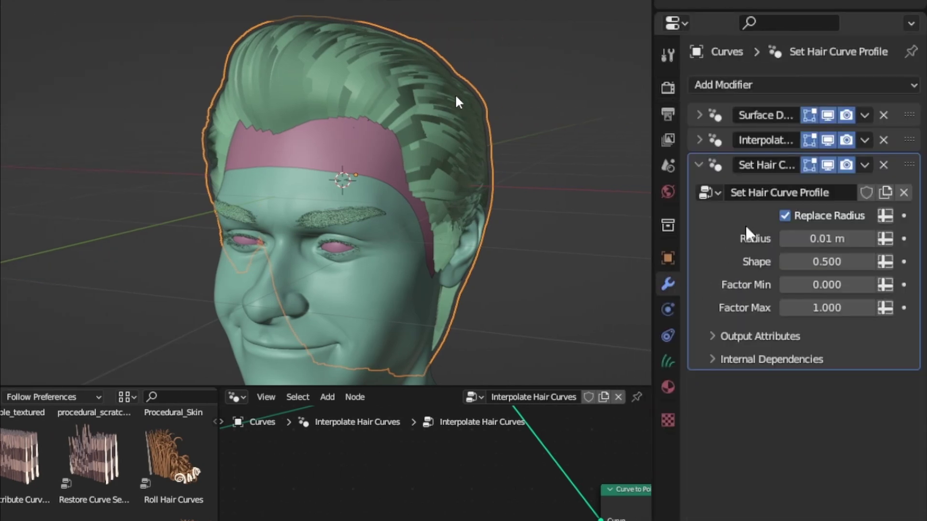
Set the profile Radius to 0.0005 m / 2 (0.00025 m) with Replace Radius kept on
left_click_drag(827, 239, 801, 239)
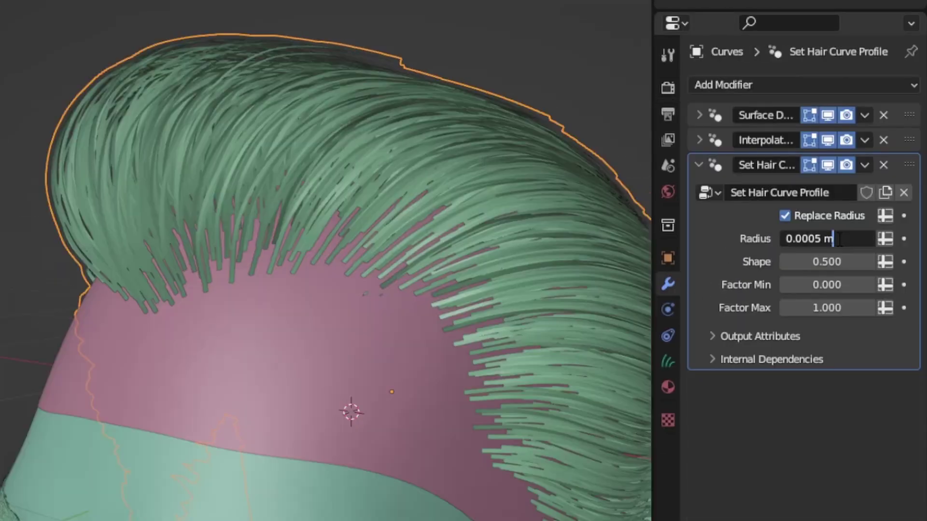
type("2")
key("Return")
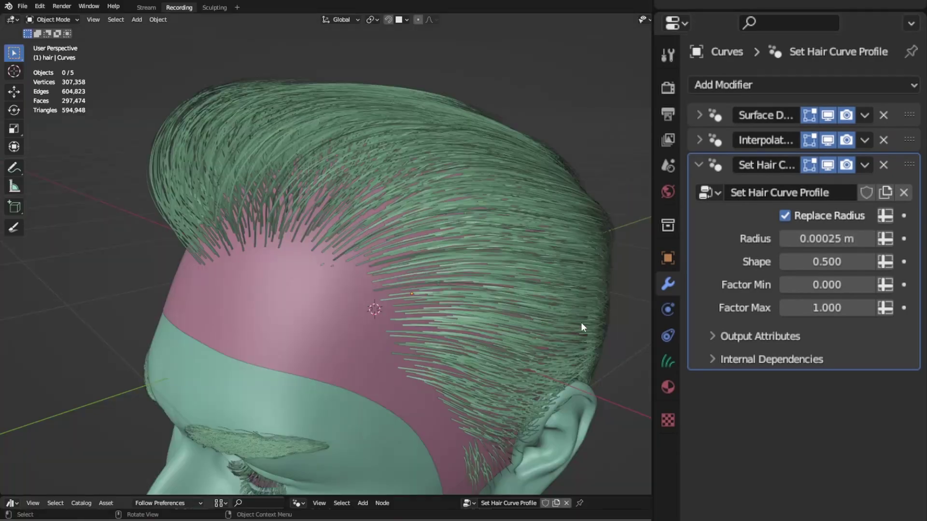
left_click(782, 216)
left_click(782, 216)
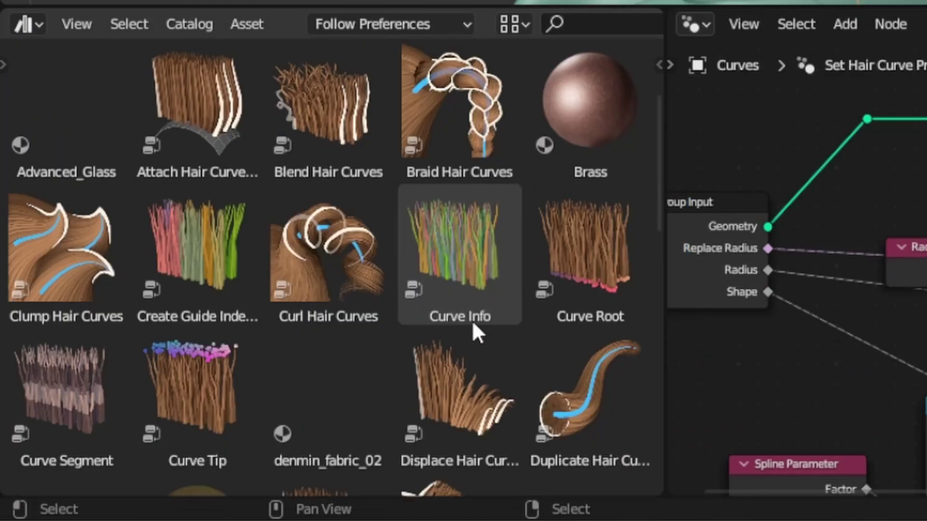
Add Clump Hair Curves to the hair, turn off Existing Guides, and set Guide Distance to 0.02 m
left_click_drag(98, 262, 574, 175)
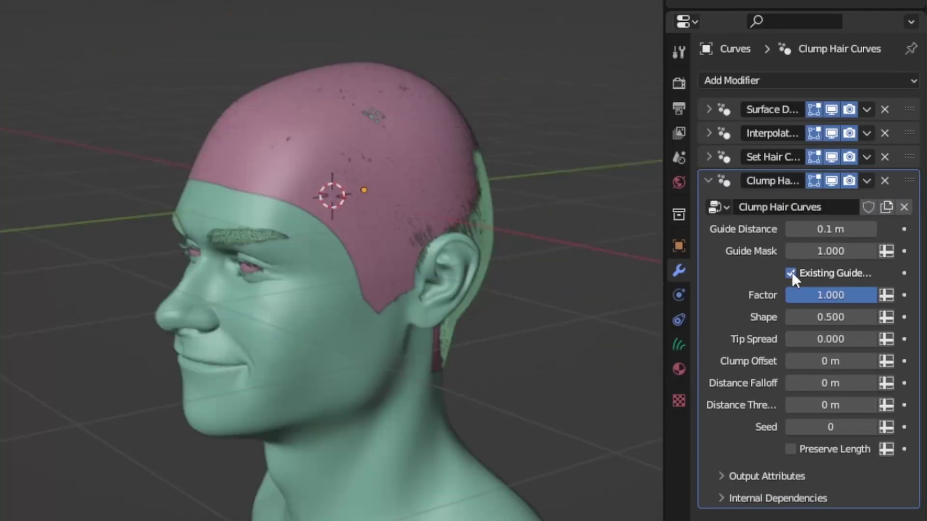
left_click(791, 273)
mouse_move(830, 229)
left_mouse_down()
mouse_move(806, 229)
mouse_move(818, 229)
left_mouse_up()
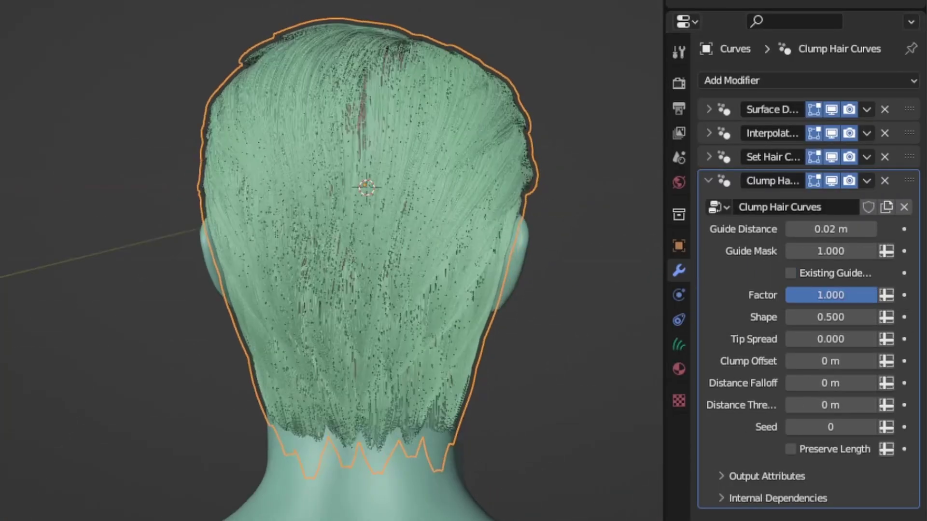
middle_click_drag(338, 260, 396, 261)
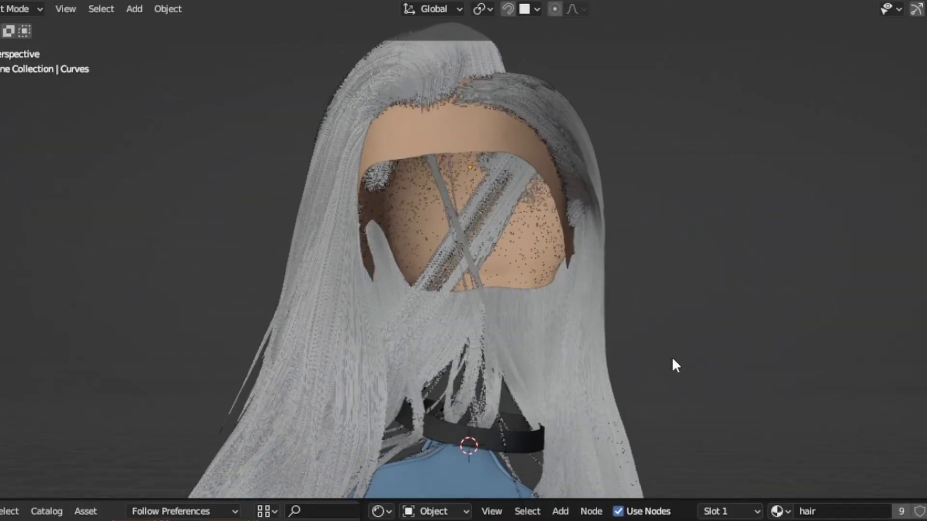
Duplicate the long grey hair object with Shift+D
middle_click_drag(670, 362, 622, 376)
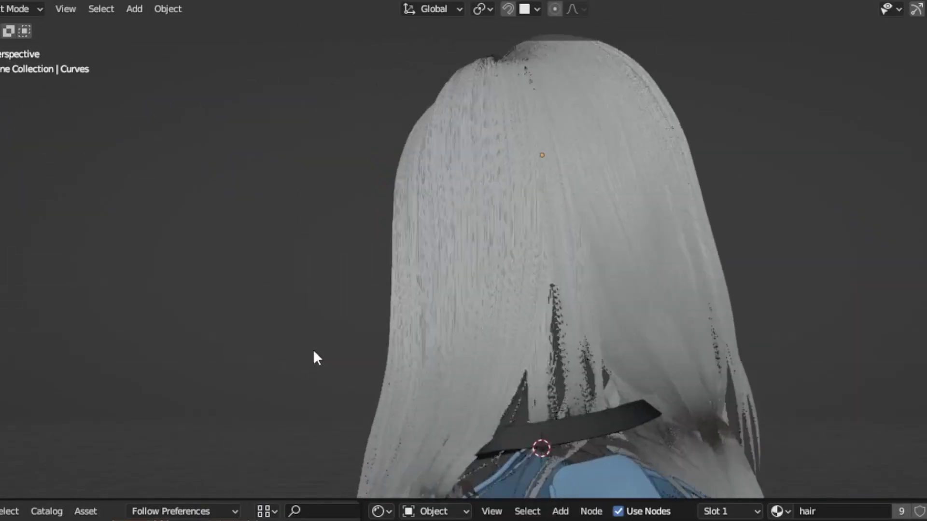
middle_click_drag(315, 355, 544, 300)
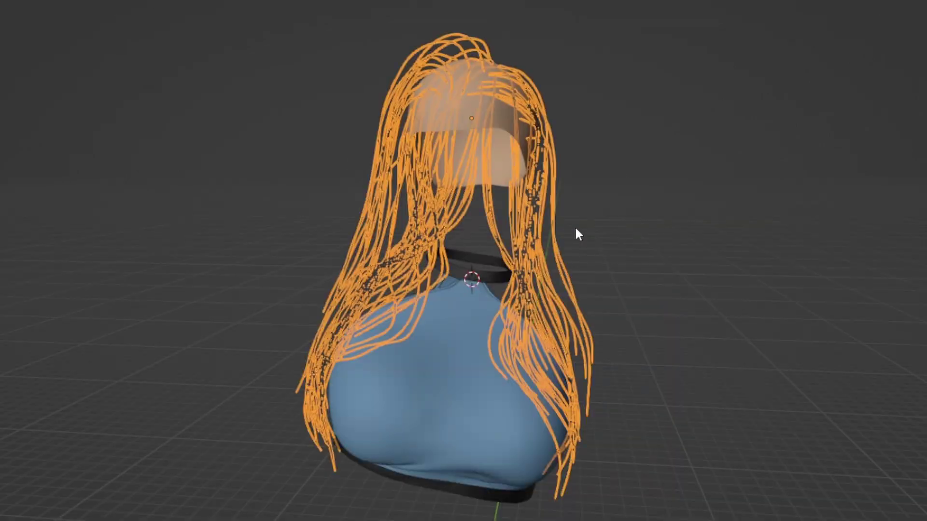
key("shift+d")
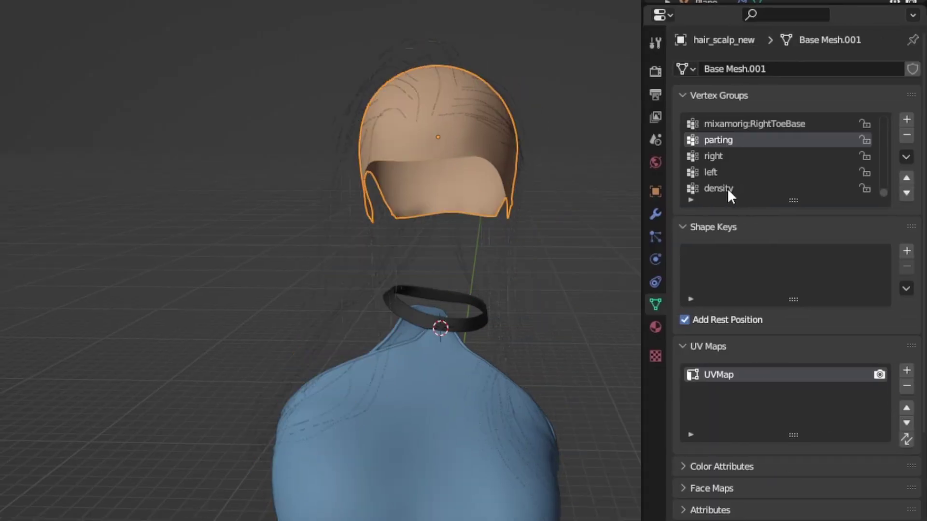
Set up density_right and density_left scalp vertex groups and use density_right as Hair_right's Density Mask
left_click(727, 188)
left_click(905, 158)
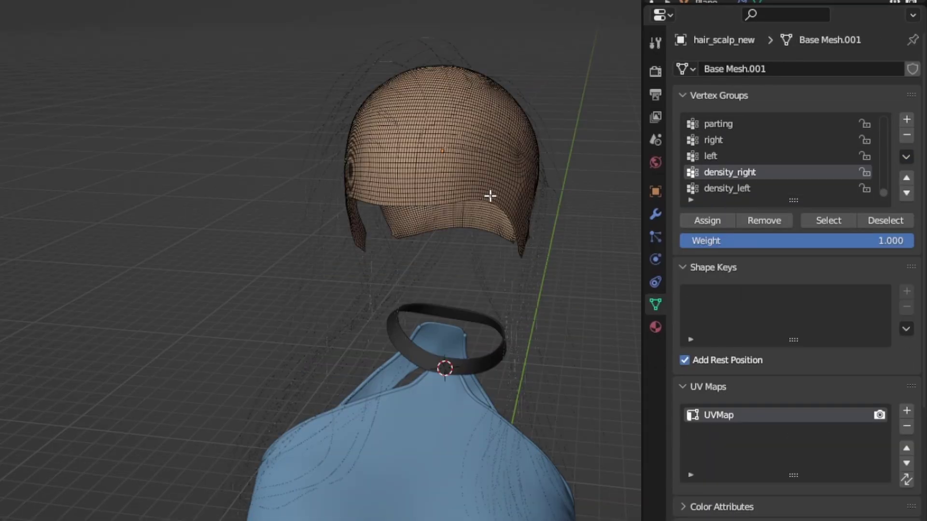
key("l")
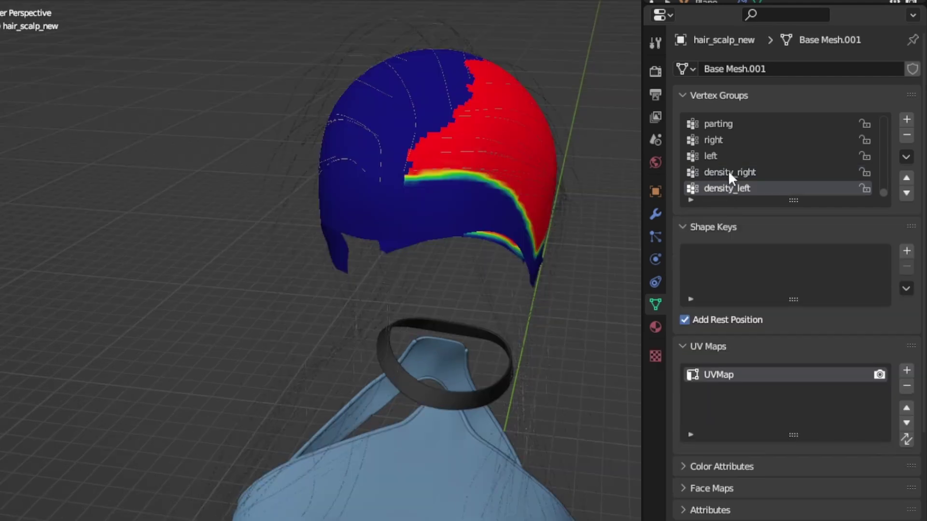
left_click(728, 172)
left_click(725, 187)
left_click(729, 175)
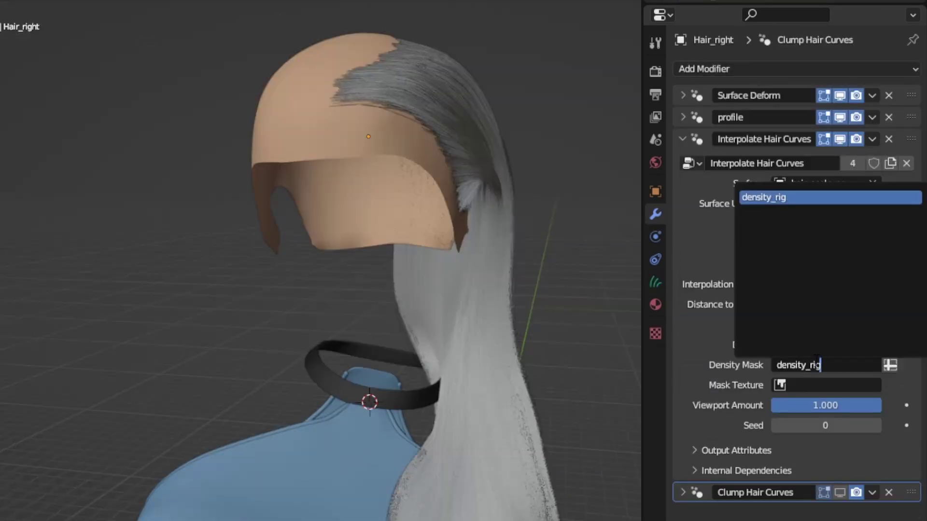
key("Return")
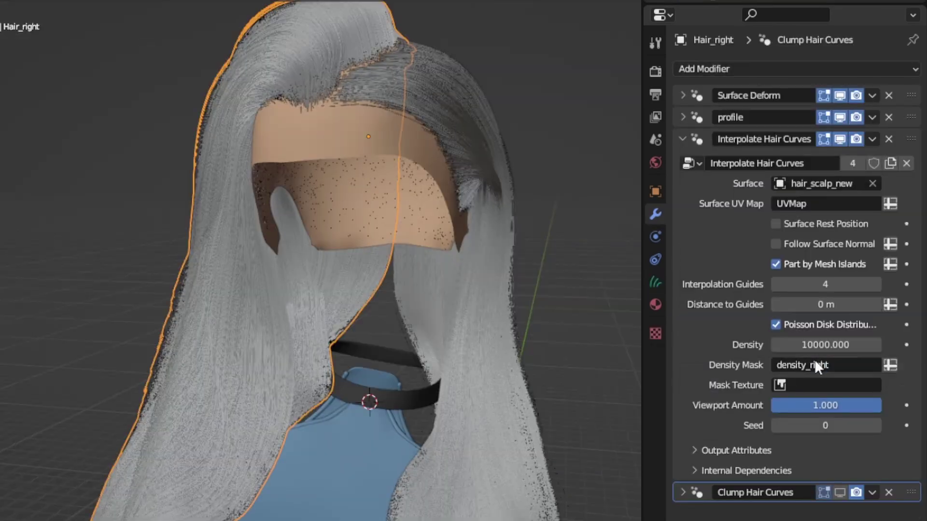
middle_click_drag(570, 243, 676, 314)
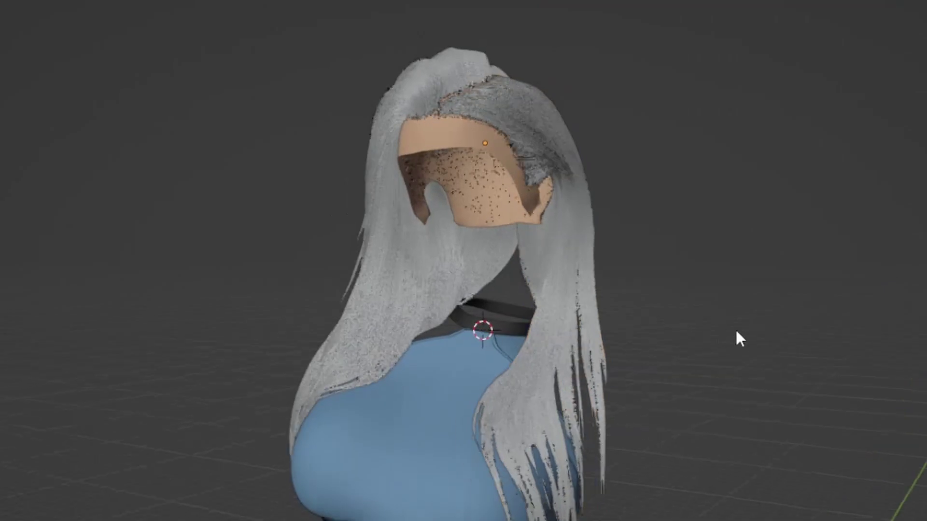
middle_click_drag(736, 333, 513, 331)
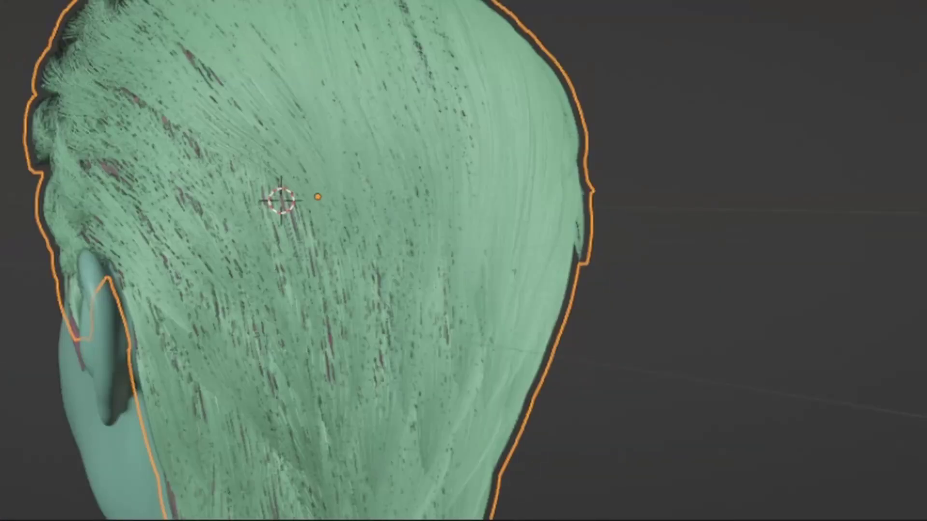
Add another Clump Hair Curves and set the first clump's guide distance to 0.005 m
left_click_drag(381, 309, 387, 207)
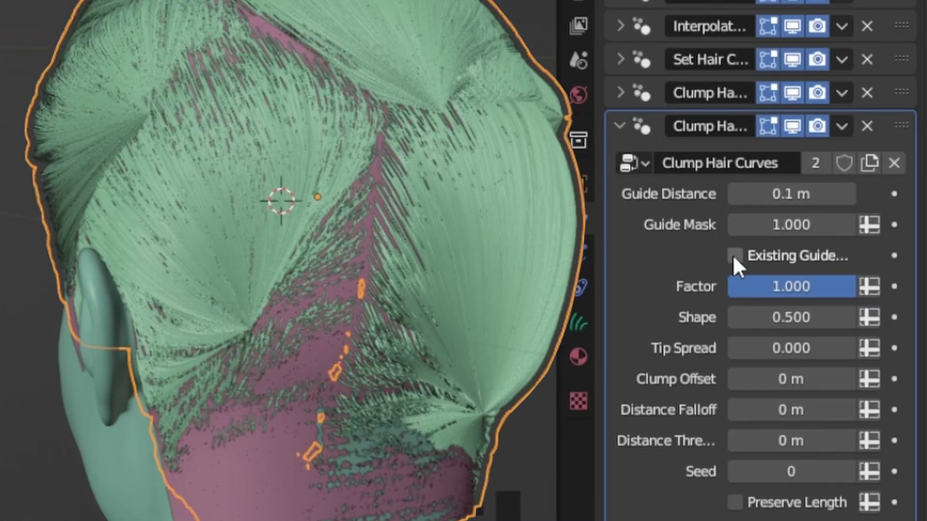
left_click(619, 91)
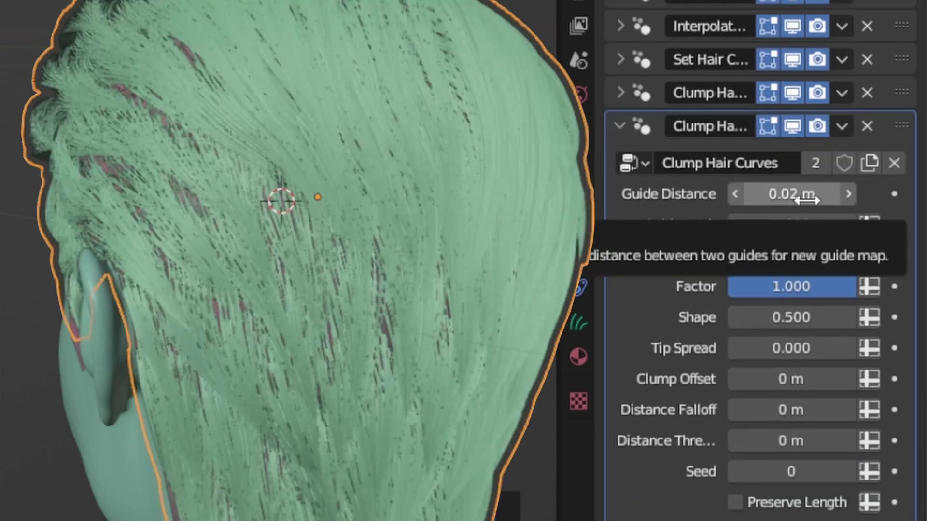
left_click(808, 194)
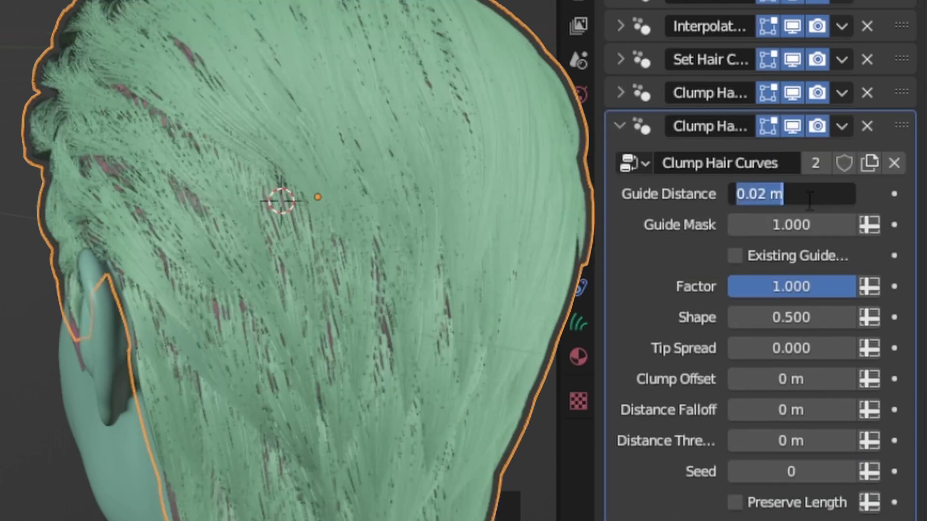
key("Left")
key("Left")
key("BackSpace")
type("05")
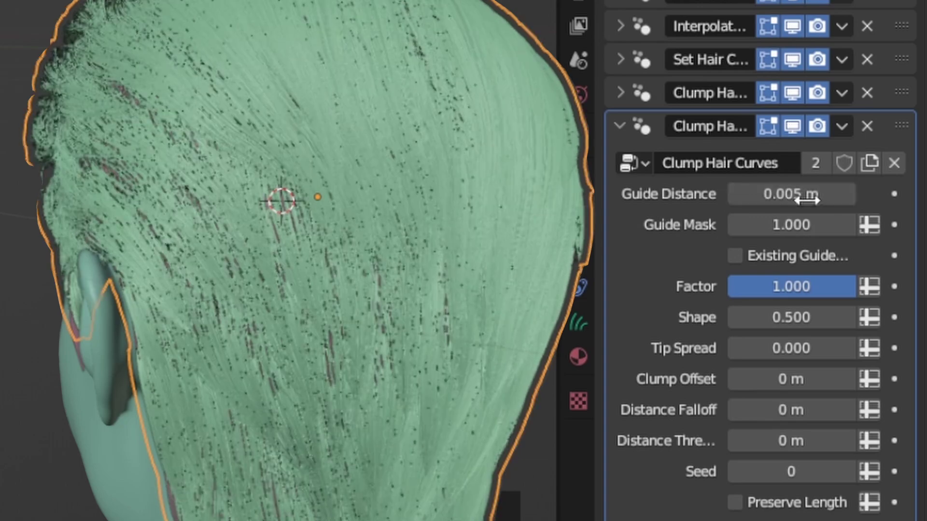
key("Return")
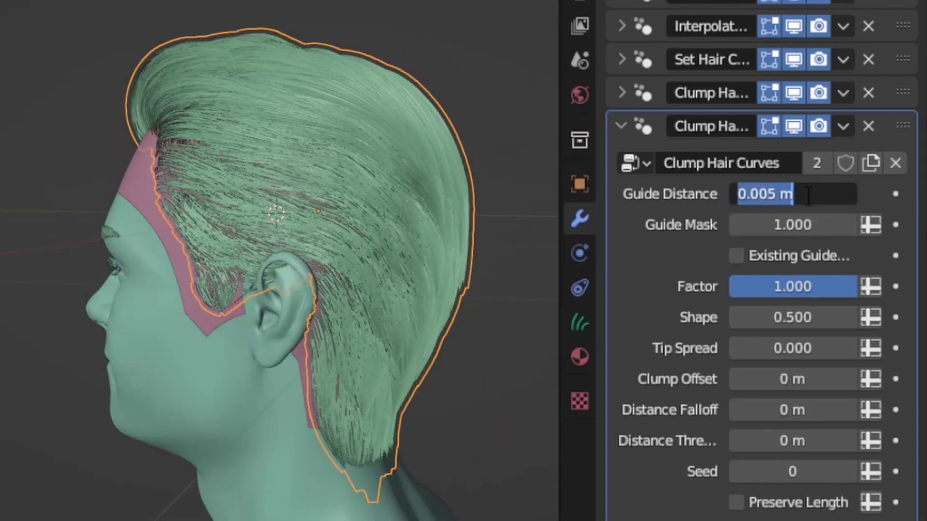
key("Return")
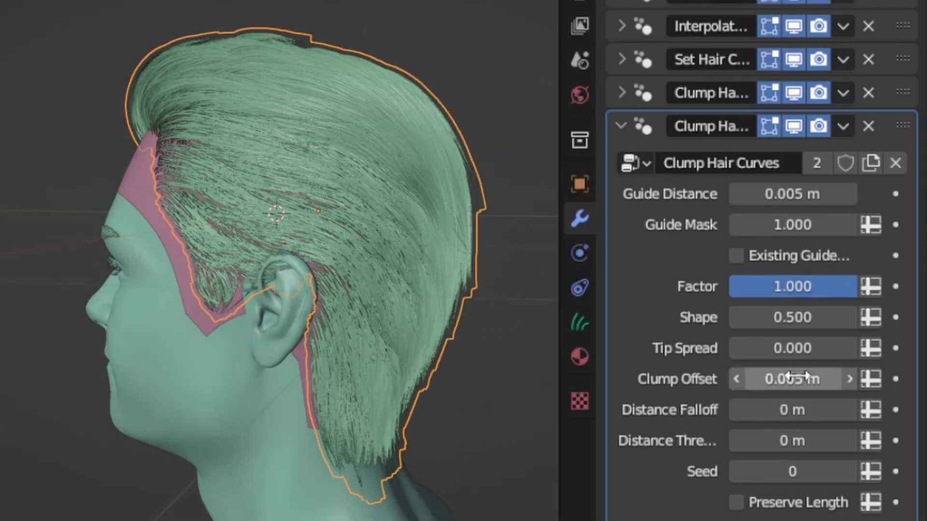
Loosen the clump Tip Spread and enable Preserve Length
middle_click_drag(531, 405, 555, 313)
left_click_drag(792, 348, 811, 348)
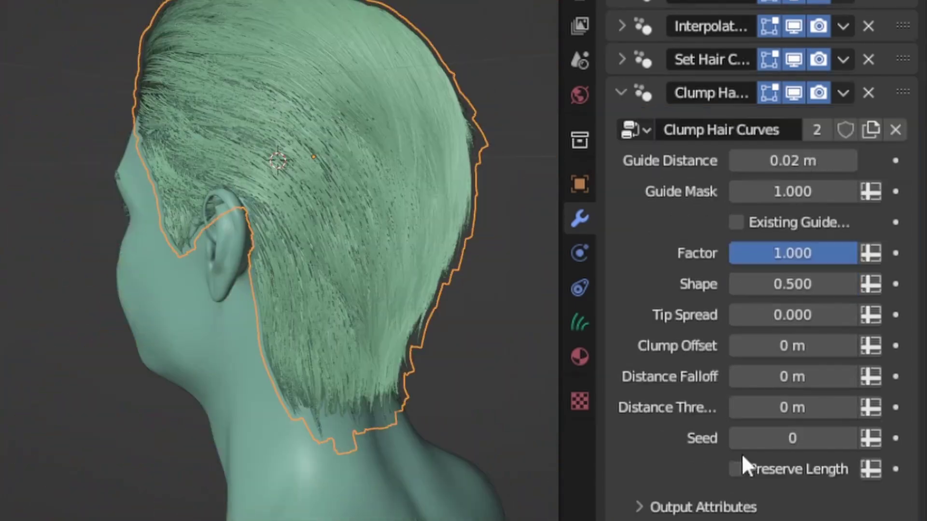
left_click(736, 468)
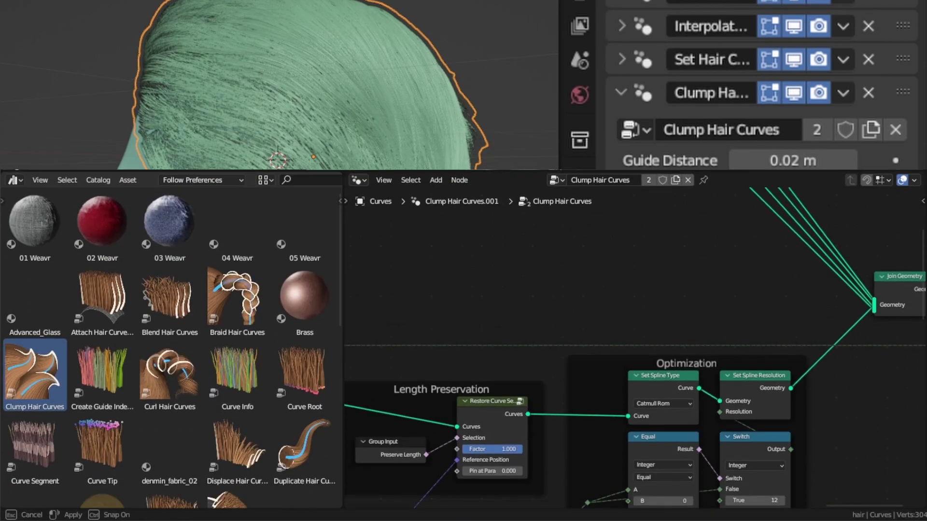
Step back through animation frames to preview the Trim Hair Curves random offset
scroll(581, 402, "down", 5)
scroll(582, 402, "up", 3)
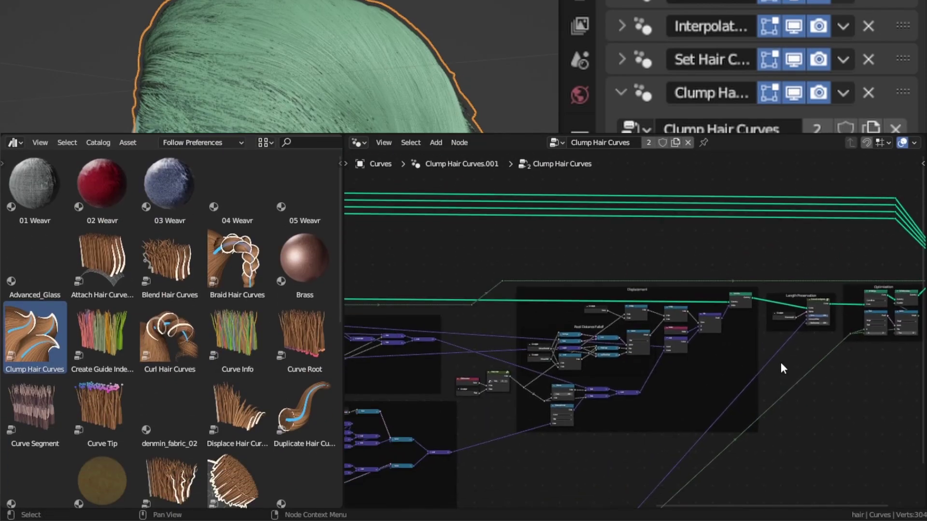
middle_click_drag(782, 368, 696, 370)
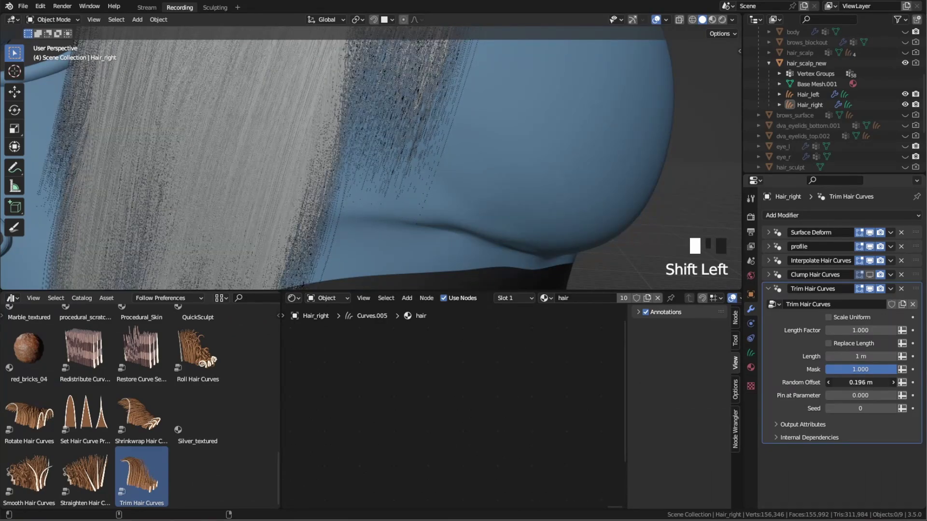
key("Left")
key("Left")
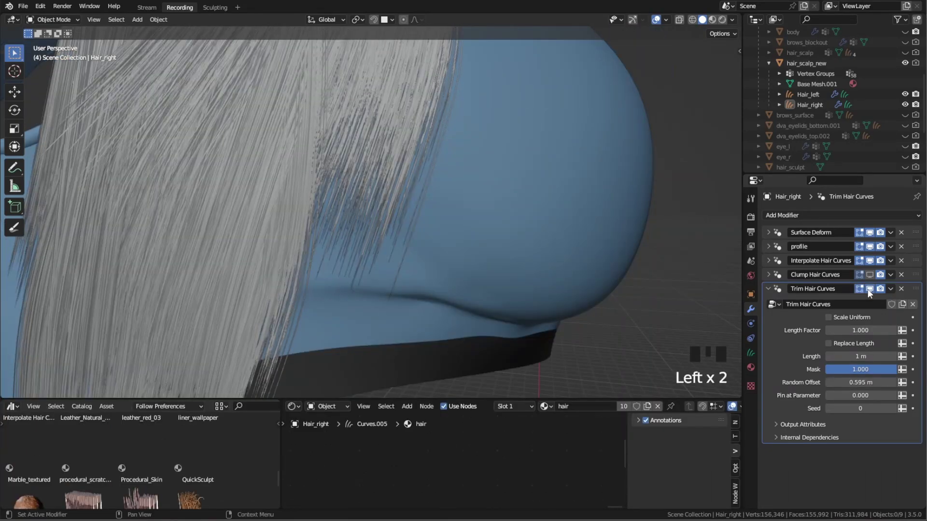
key("Left")
key("Left")
key("Left")
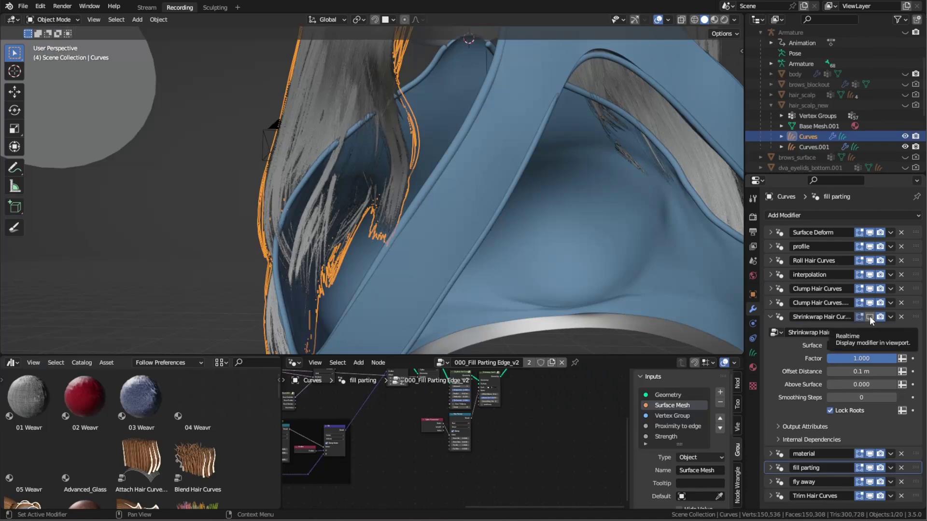
Toggle the Shrinkwrap Hair Curves viewport display on and off to compare its effect
left_click(869, 317)
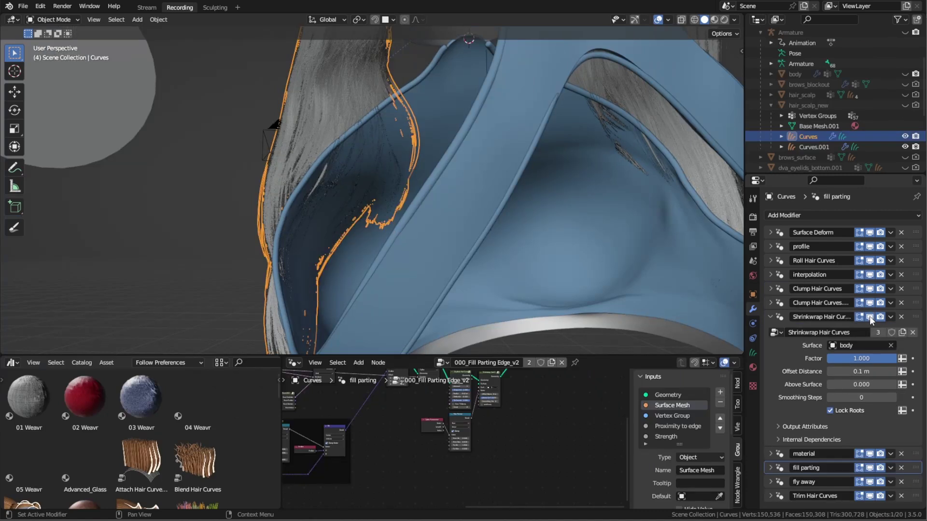
left_click(870, 317)
left_click(870, 316)
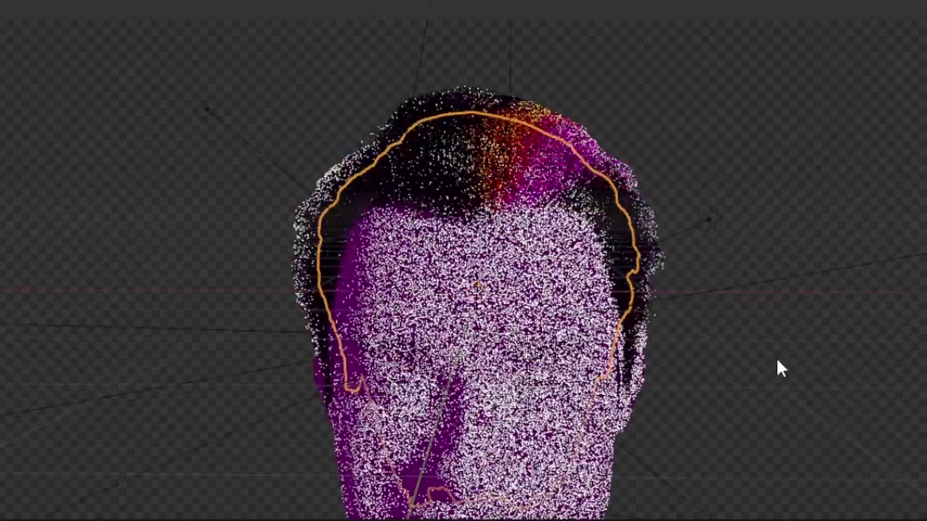
middle_click_drag(777, 366, 689, 430)
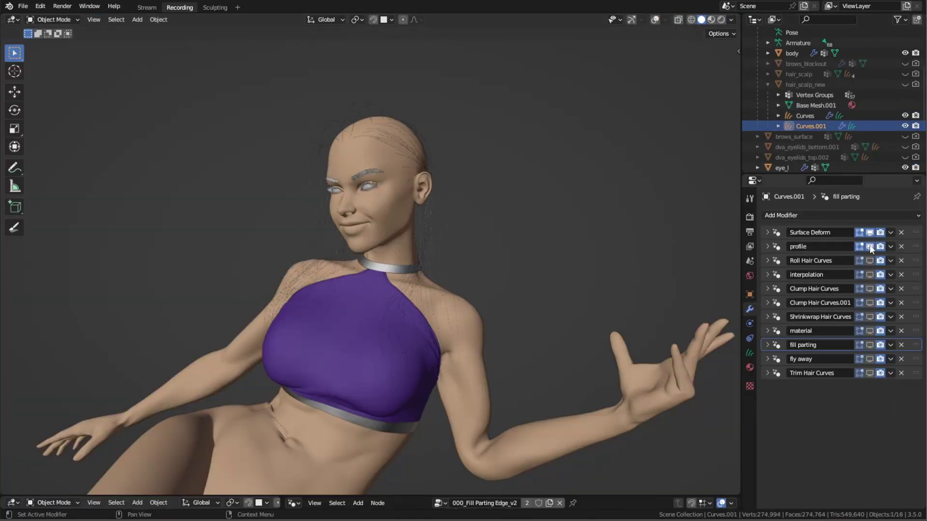
Show the clump effect on the hair and select the Join Geometry node in the hair card nodes
left_click(869, 289)
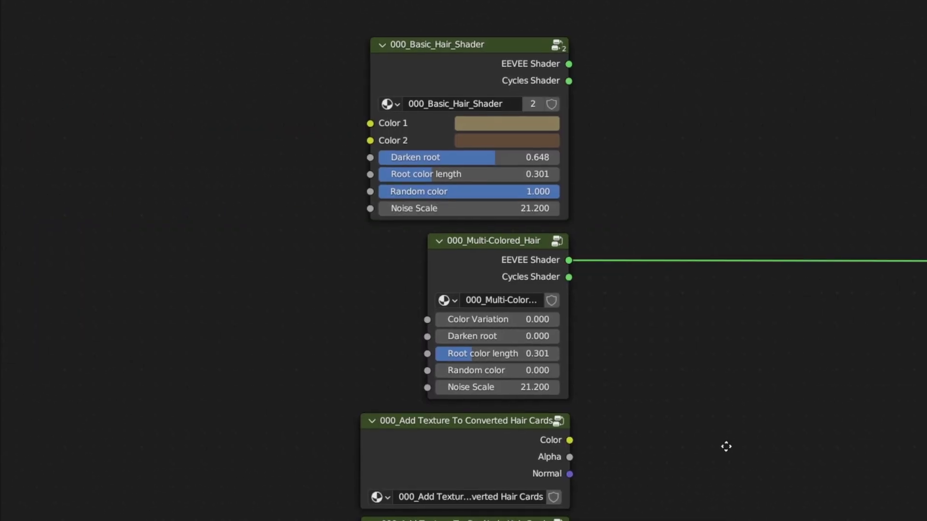
middle_click_drag(726, 447, 707, 333)
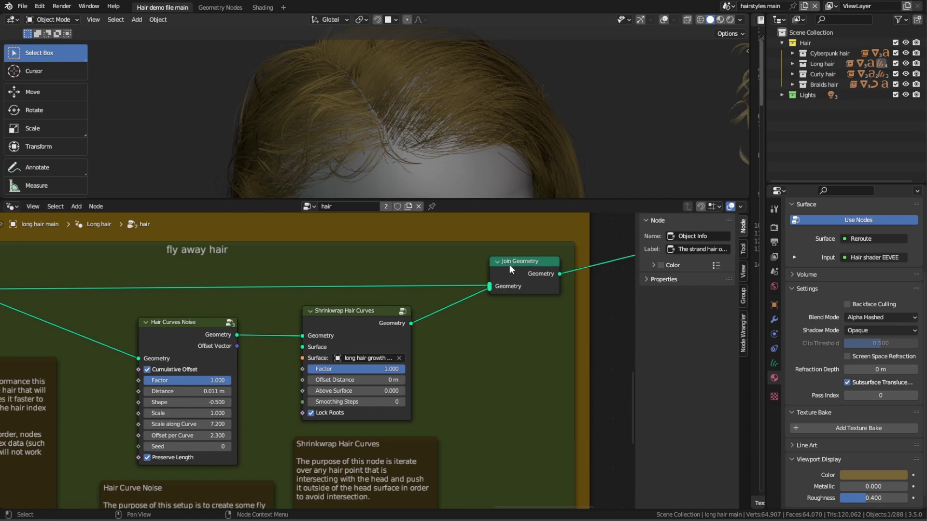
left_click(509, 264)
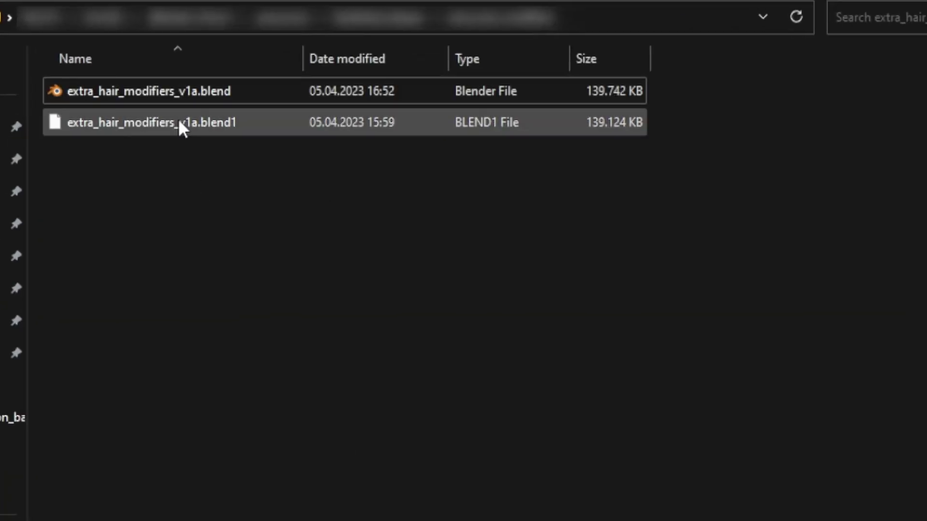
Append the twelve 000_ node groups from extra_hair_modifiers_v1a.blend
left_click_drag(166, 91, 618, 207)
left_click(499, 262)
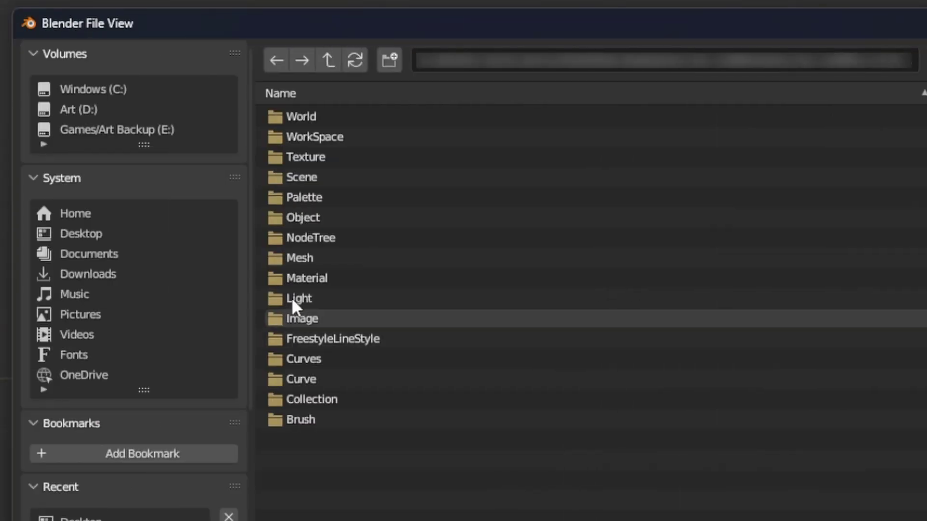
left_click(309, 237)
left_click_drag(334, 340, 430, 120)
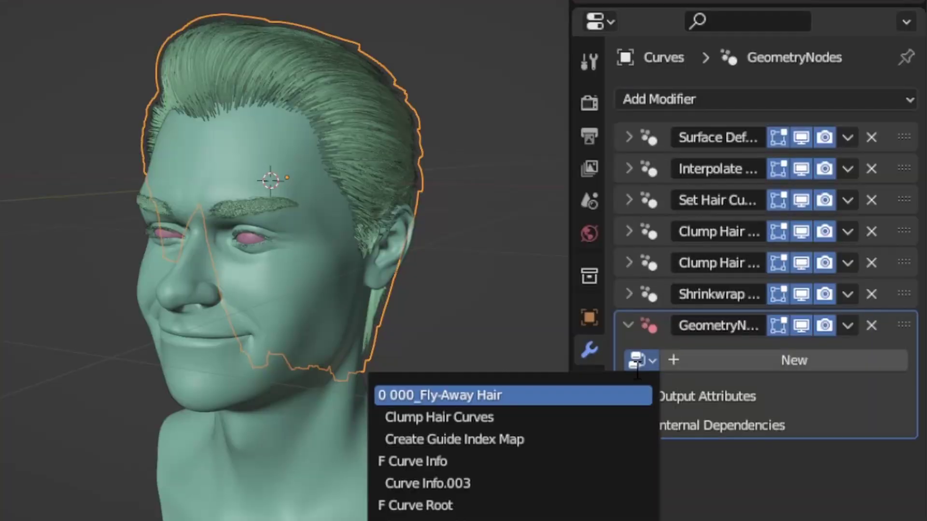
Assign 000_Fly-Away Hair and tune its amount, thickness 0.200, strength and noise scale
left_click(464, 394)
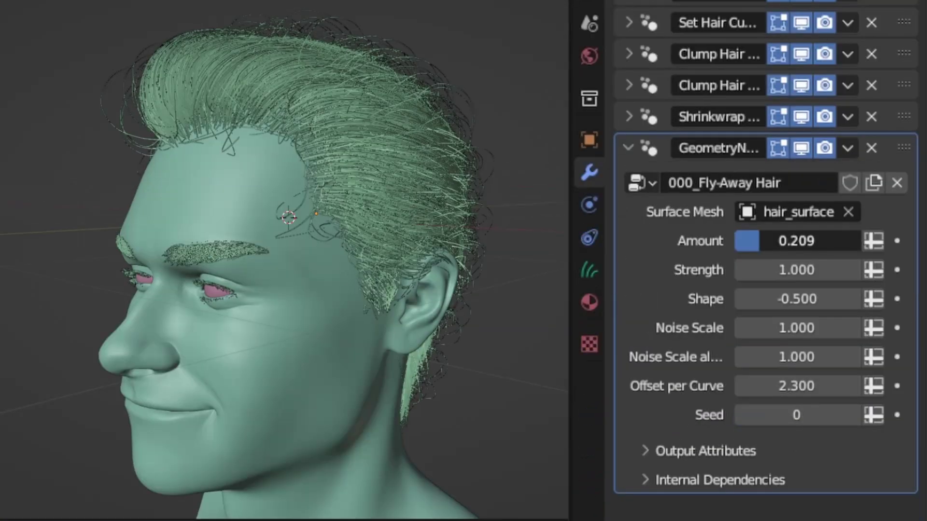
left_click_drag(761, 241, 840, 241)
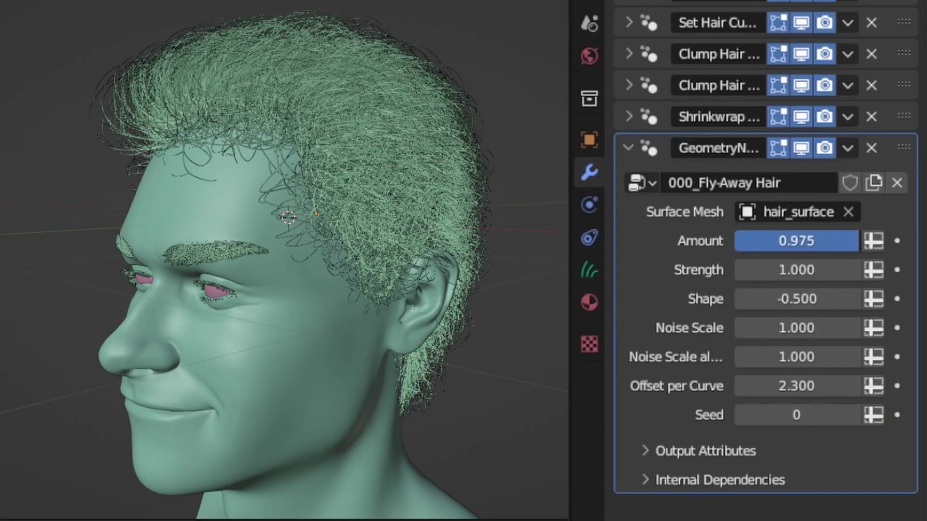
left_click_drag(857, 240, 759, 241)
left_click_drag(796, 270, 773, 270)
left_click_drag(797, 328, 773, 328)
left_click_drag(796, 356, 830, 357)
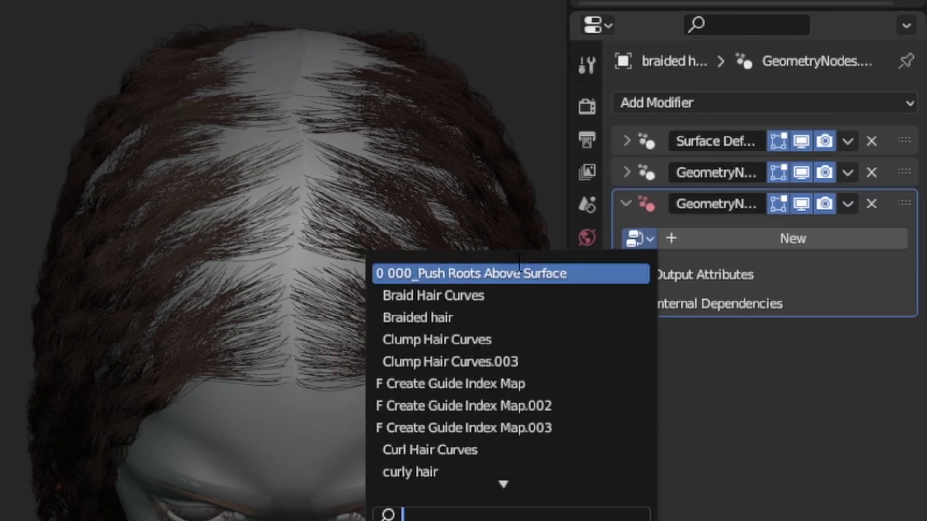
Switch the braided hair to 000_Push Roots Above Surface and adjust Strength and Root Length
left_click(499, 274)
left_click_drag(796, 267, 747, 268)
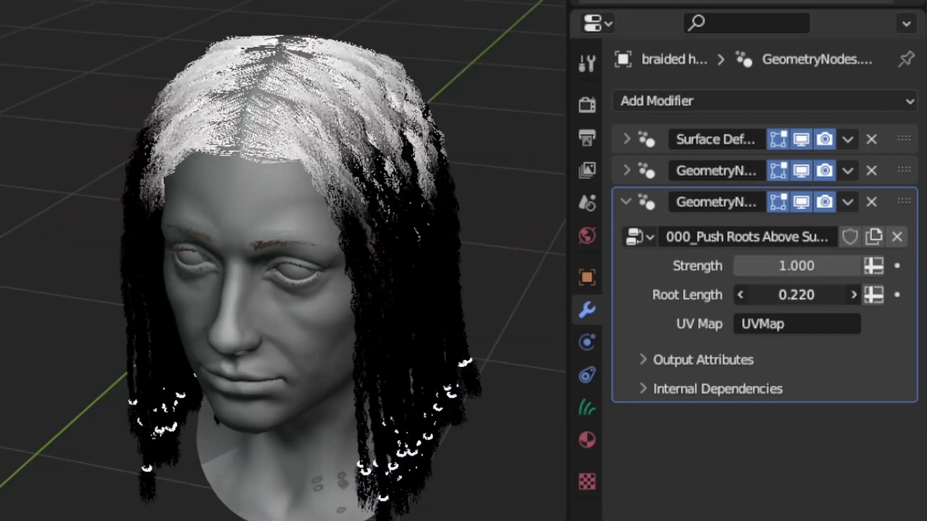
mouse_move(797, 295)
left_mouse_down()
mouse_move(840, 295)
mouse_move(763, 295)
mouse_move(814, 295)
left_mouse_up()
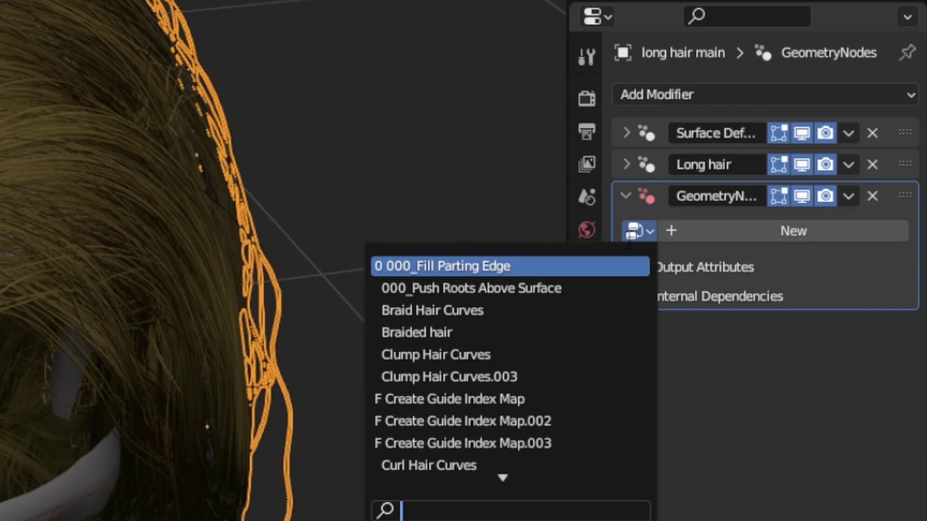
Apply 000_Fill Parting Edge with the growth mesh as Surface Mesh and the parting edges in its vertex group
left_click(487, 266)
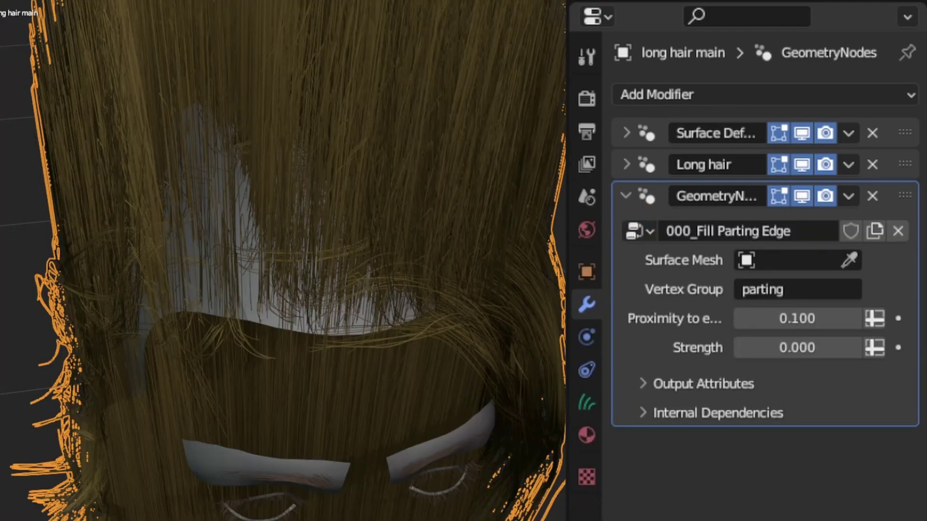
left_click(451, 281)
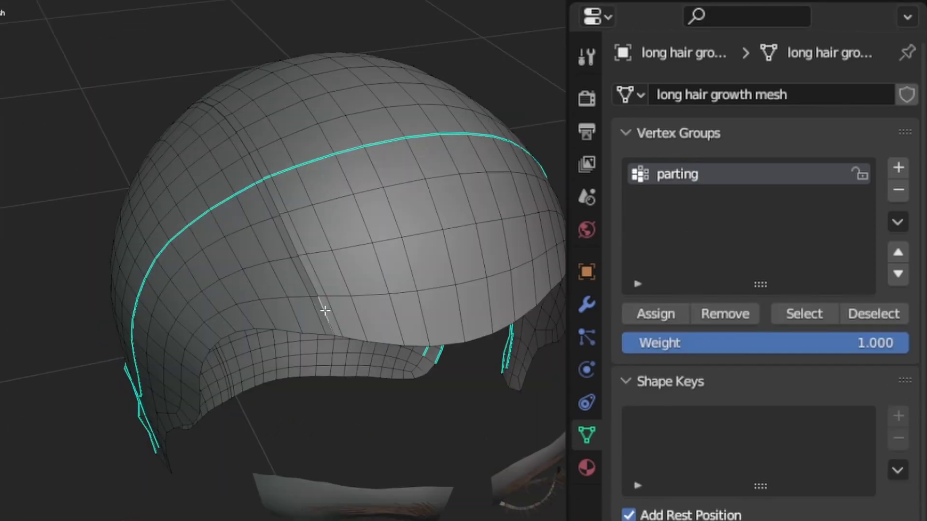
middle_click_drag(291, 274, 632, 288)
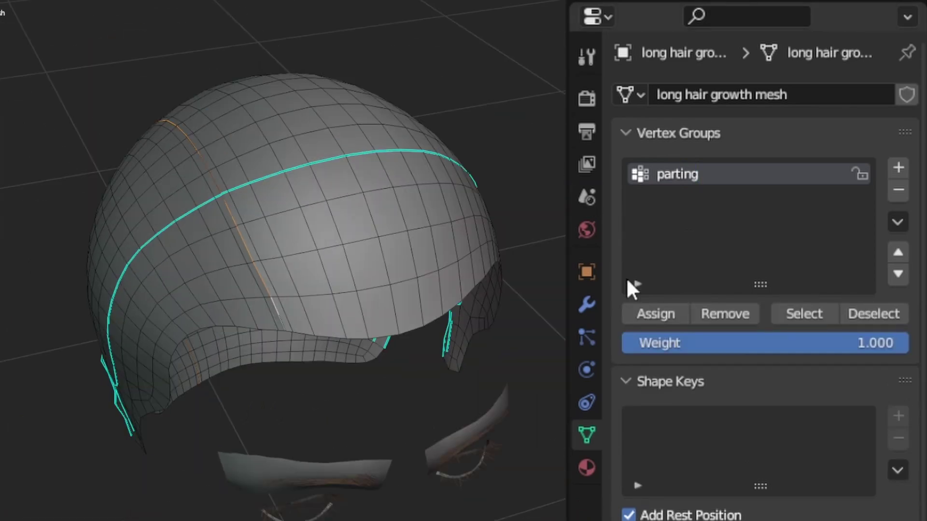
left_click(657, 311)
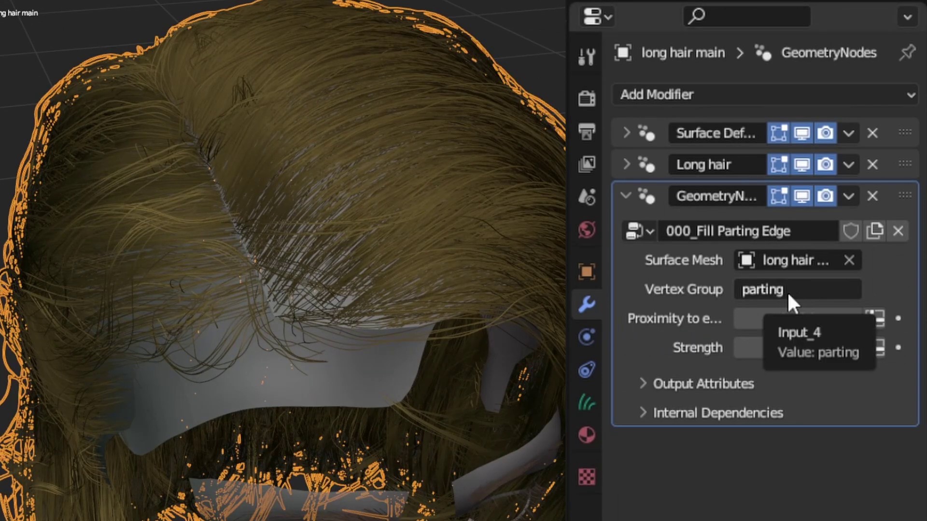
Set Proximity to 0.100 and Strength to 0.320, toggling the fill effect to compare
mouse_move(797, 318)
left_mouse_down()
mouse_move(821, 319)
mouse_move(787, 319)
left_mouse_up()
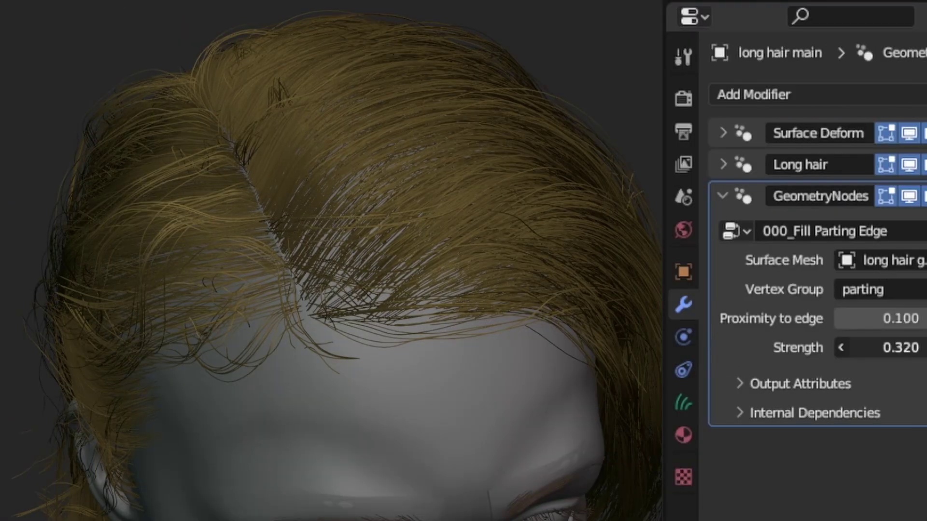
left_click_drag(883, 348, 907, 347)
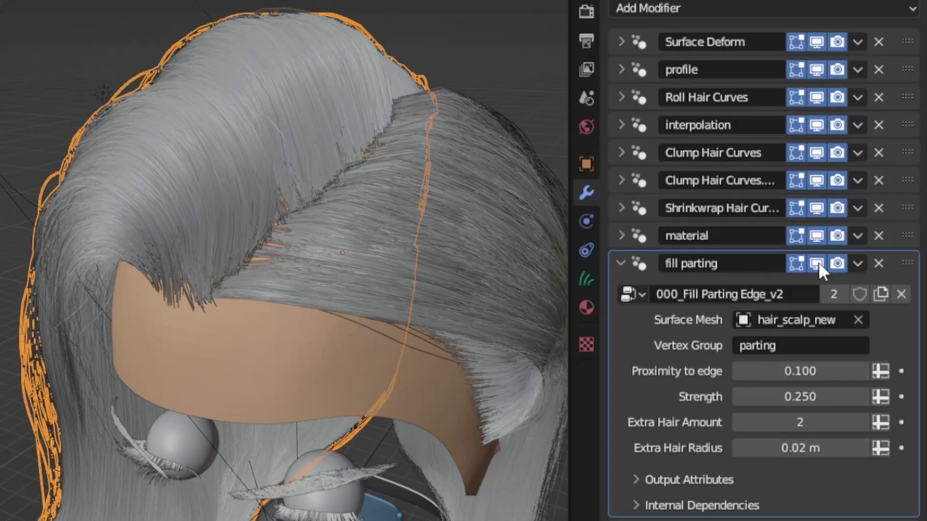
left_click(818, 262)
left_click(817, 263)
left_click(818, 261)
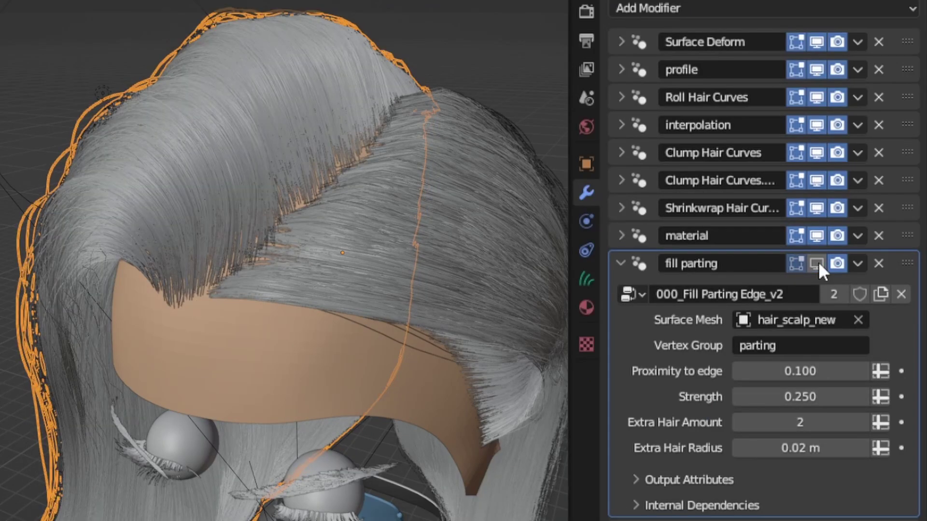
left_click(818, 262)
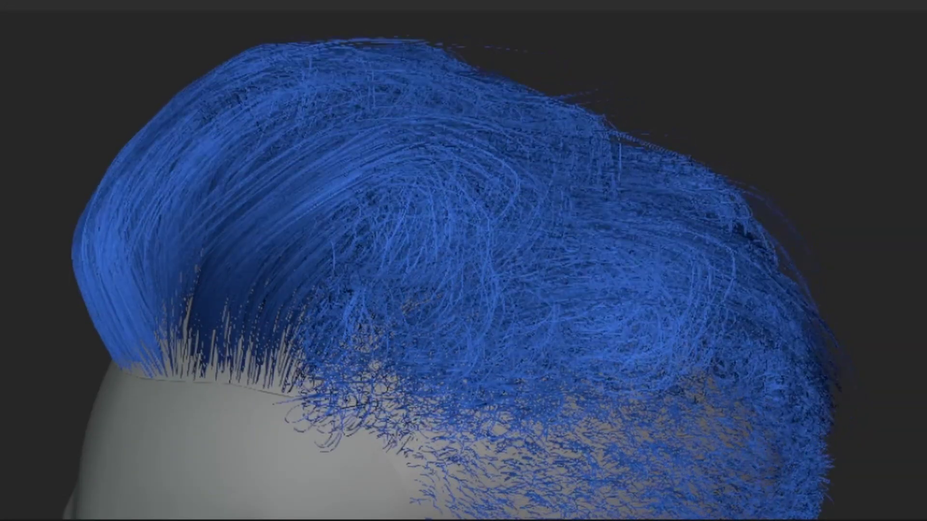
Apply 000_Select Random Curves to the modifier with Amount 0.200 and Seed 0
left_click(577, 296)
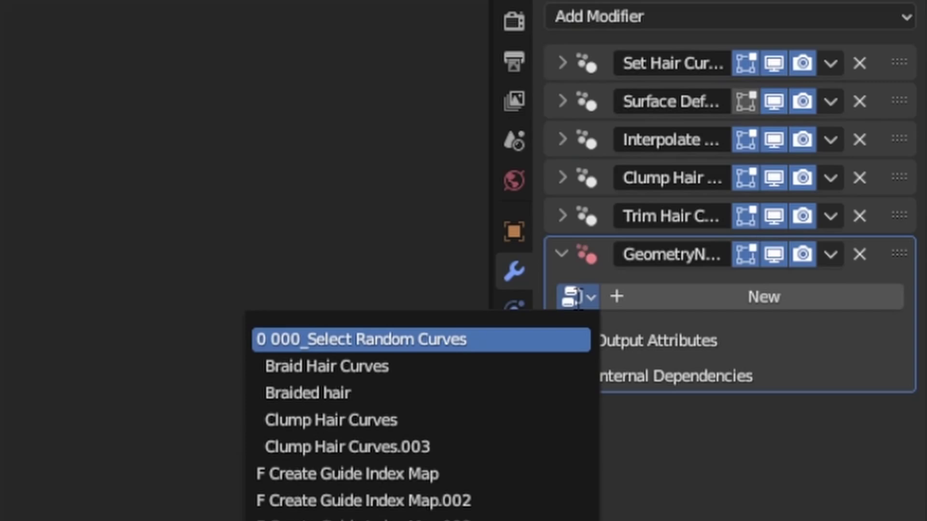
left_click(393, 339)
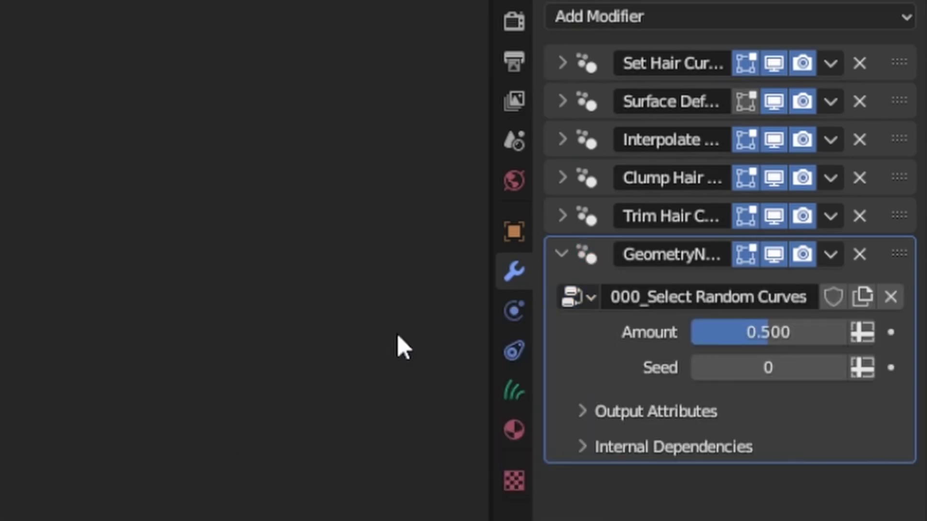
left_click_drag(775, 337, 738, 337)
left_click(836, 371)
left_click(836, 370)
left_click(836, 371)
left_click(836, 371)
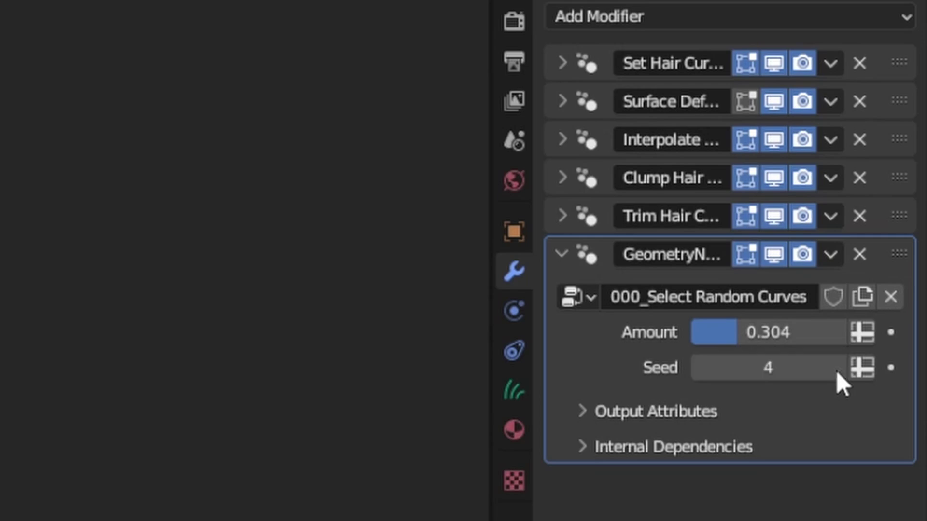
left_click(836, 371)
left_click(700, 368)
left_click(701, 368)
left_click(701, 368)
left_click(701, 368)
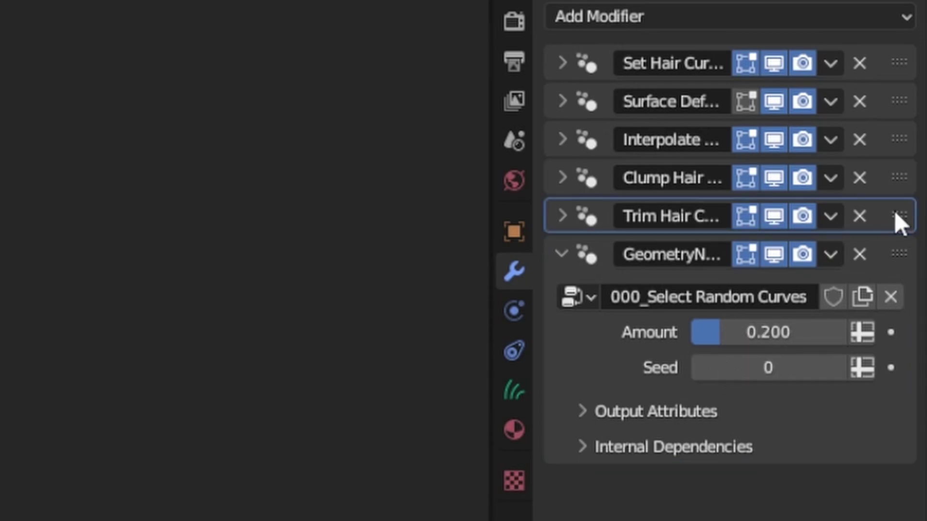
Make the Select Random Curves modifier active and inspect its node tree in the Geometry Node editor
left_click(905, 253)
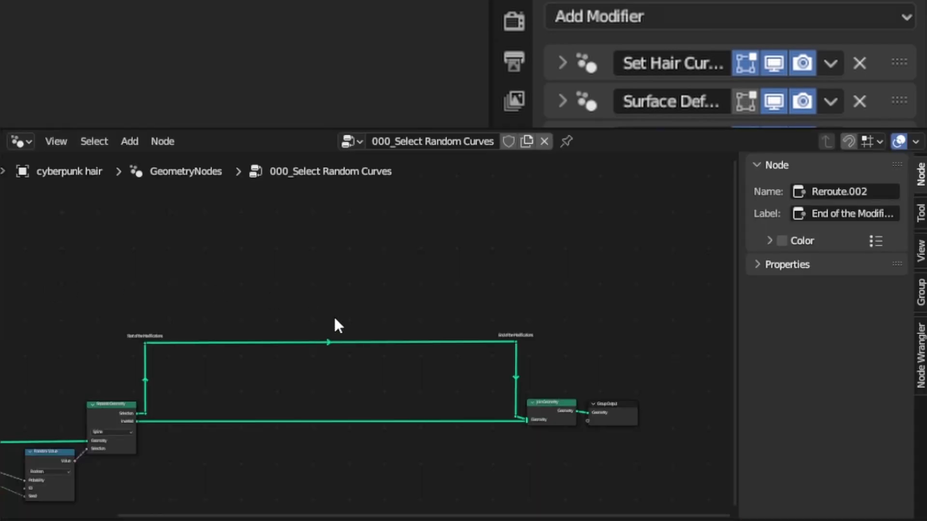
middle_click_drag(334, 314, 399, 313)
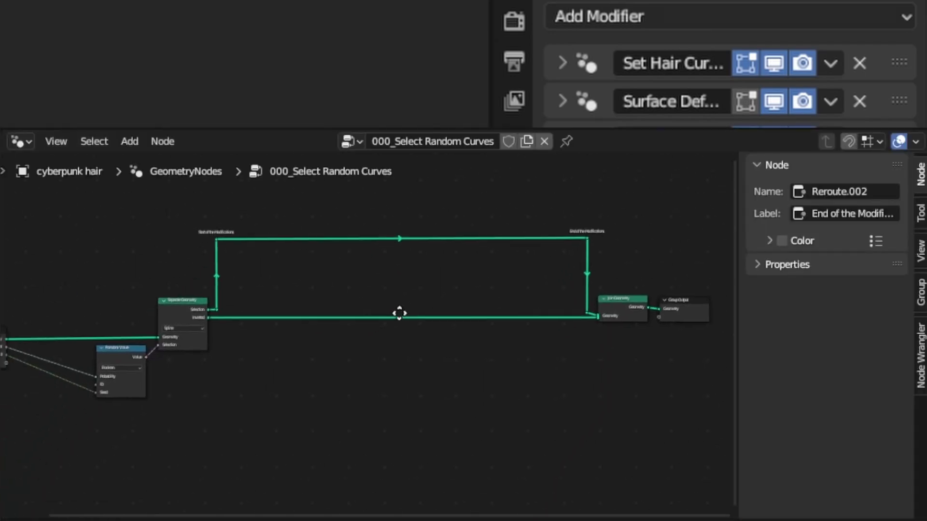
scroll(399, 314, "up", 4)
middle_click_drag(553, 243, 282, 253)
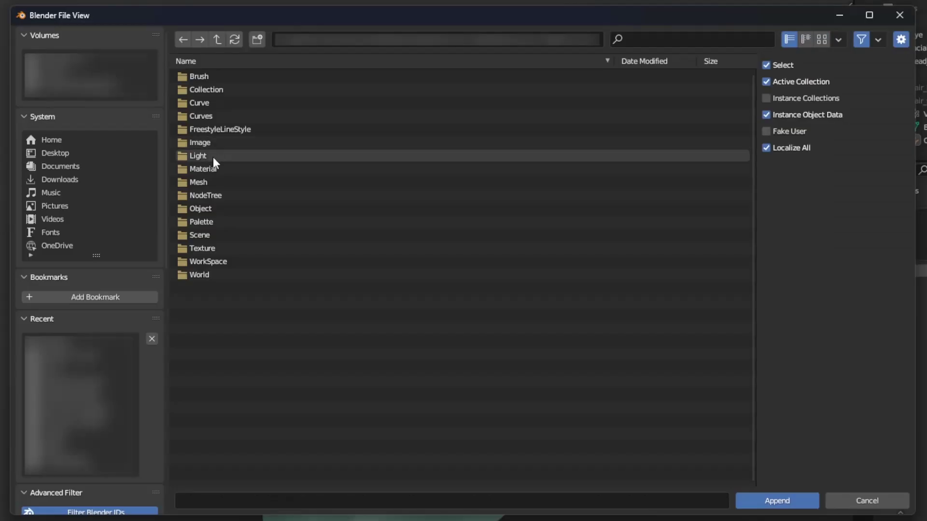
Append the 000_Set Material and 000_Basic_Hair_Shader node groups from the library's NodeTree folder
double_click(210, 196)
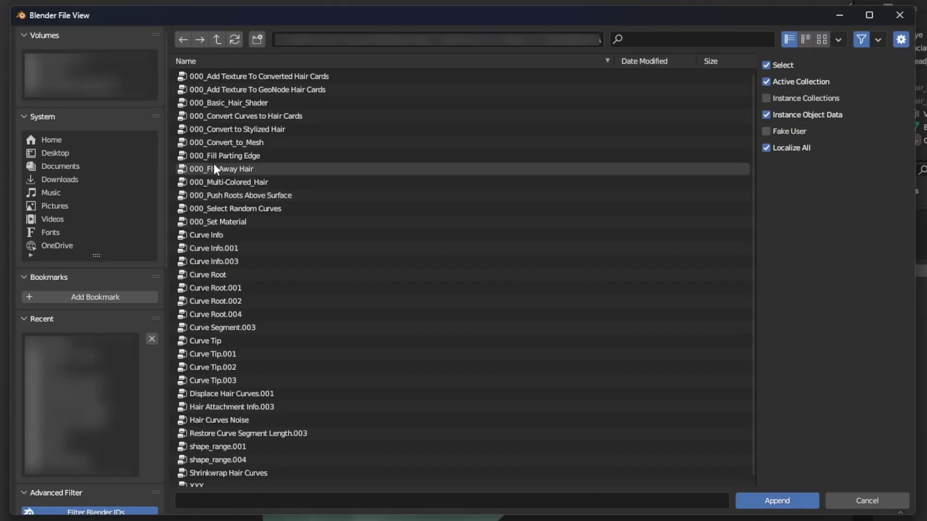
left_click(231, 221)
left_click(269, 102, "ctrl")
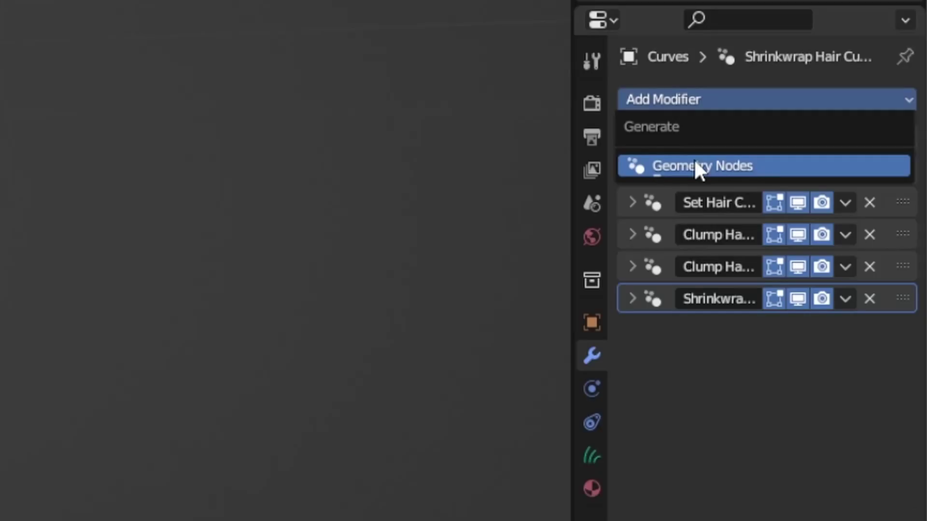
left_click(694, 166)
Give the modifier the 000_Set Material group and set its Material input to cool hair
left_click(646, 368)
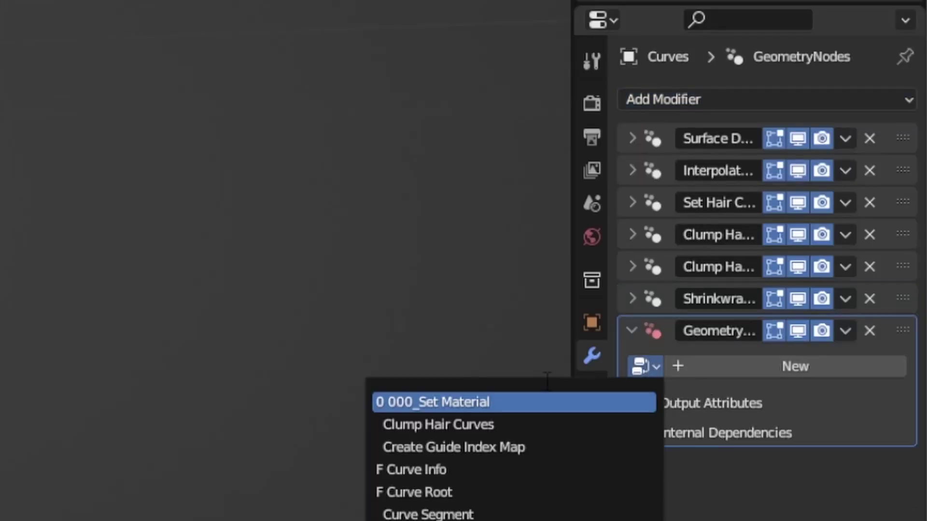
left_click(467, 397)
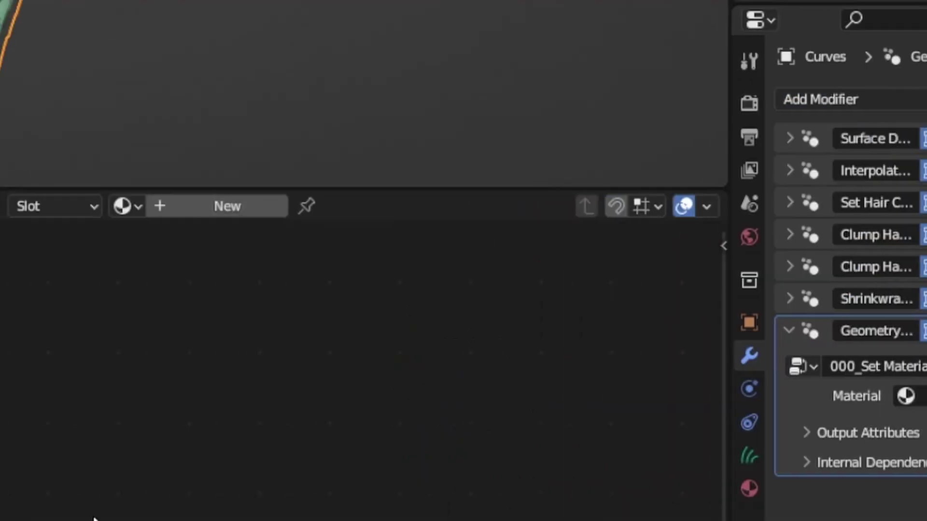
left_click(179, 206)
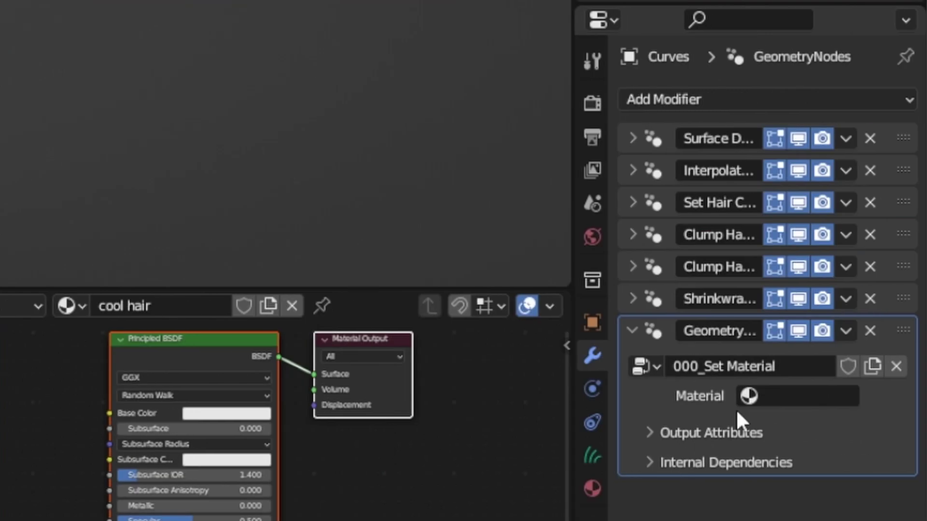
left_click(748, 398)
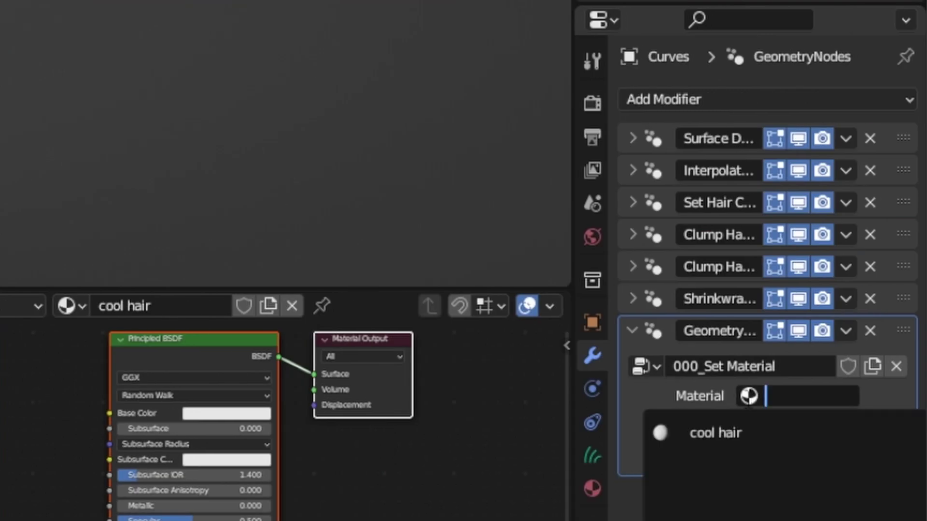
left_click(706, 432)
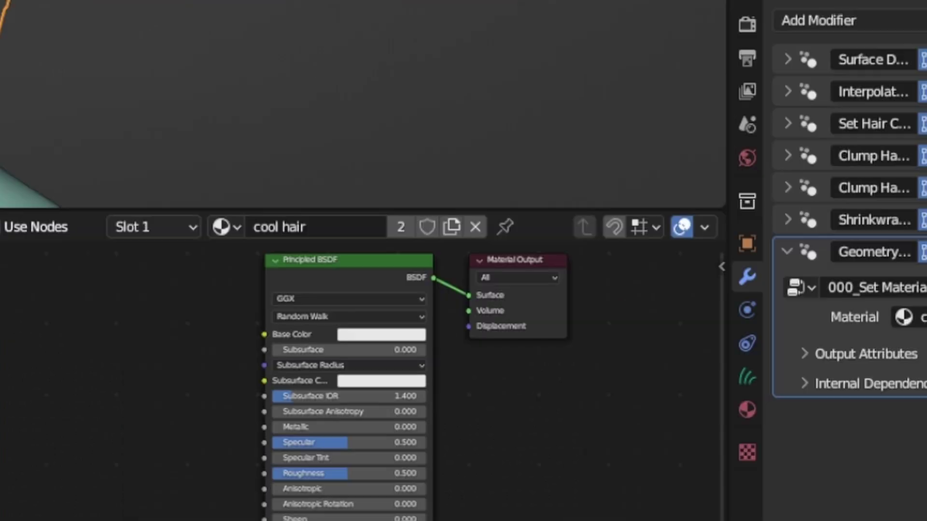
Add a 000_Basic_Hair_Shader group node to the cool hair material's node tree
key("shift+a")
mouse_move(123, 392)
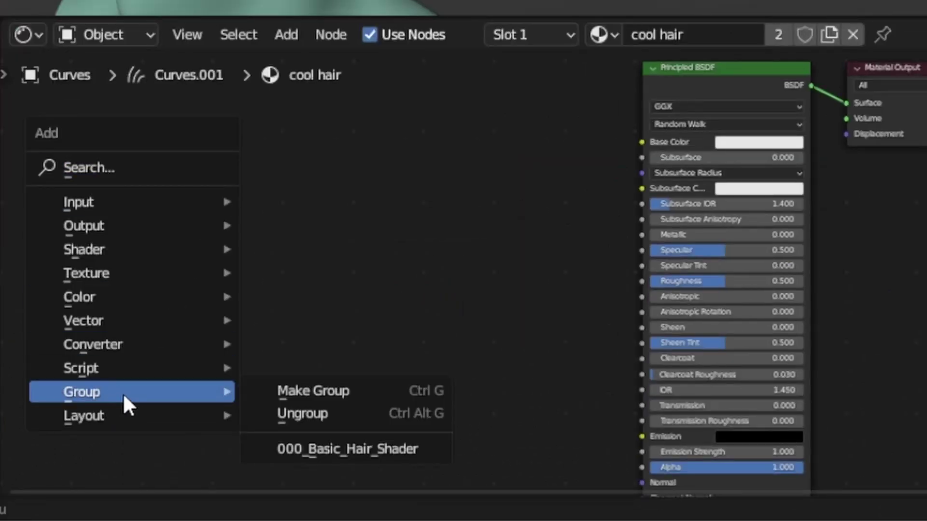
left_click(324, 447)
left_click_drag(314, 223, 754, 163)
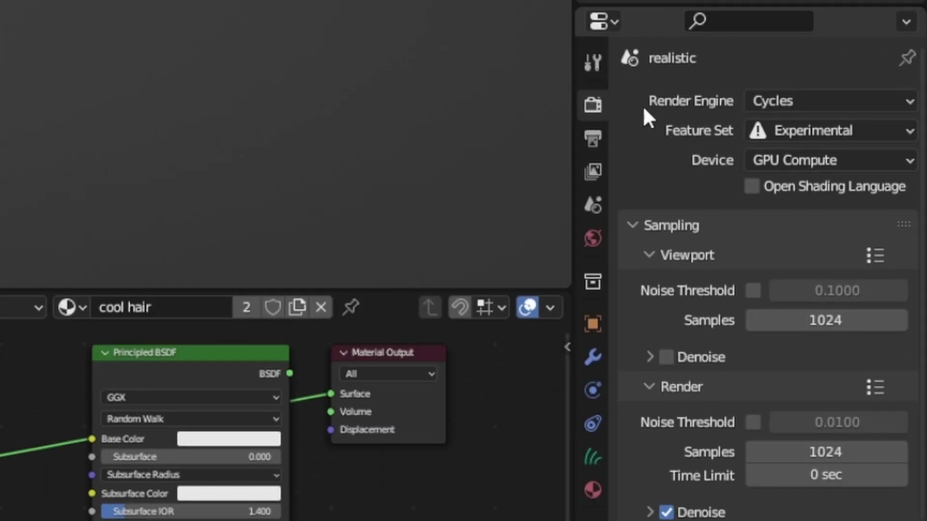
Raise the shader's Hue for green hair, with Darken root 1.000 and Root color 0.408
left_click(816, 100)
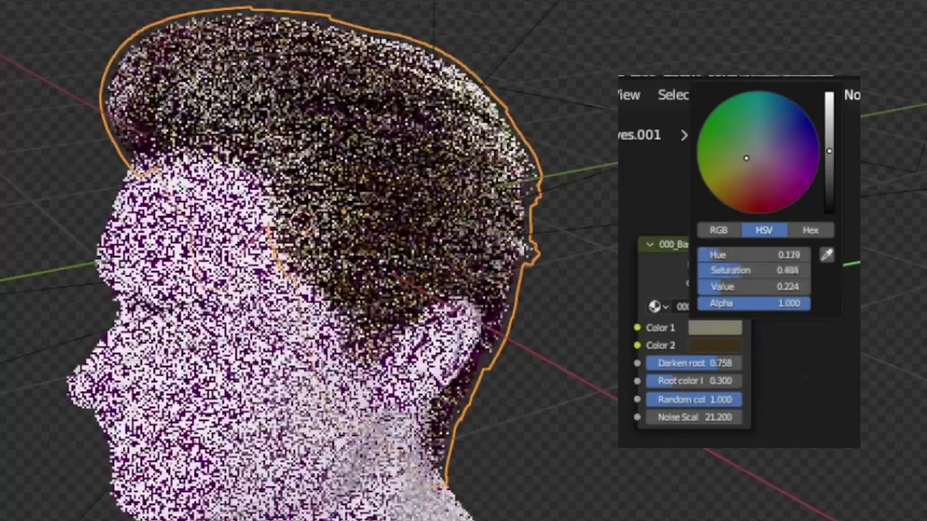
left_click_drag(753, 254, 787, 255)
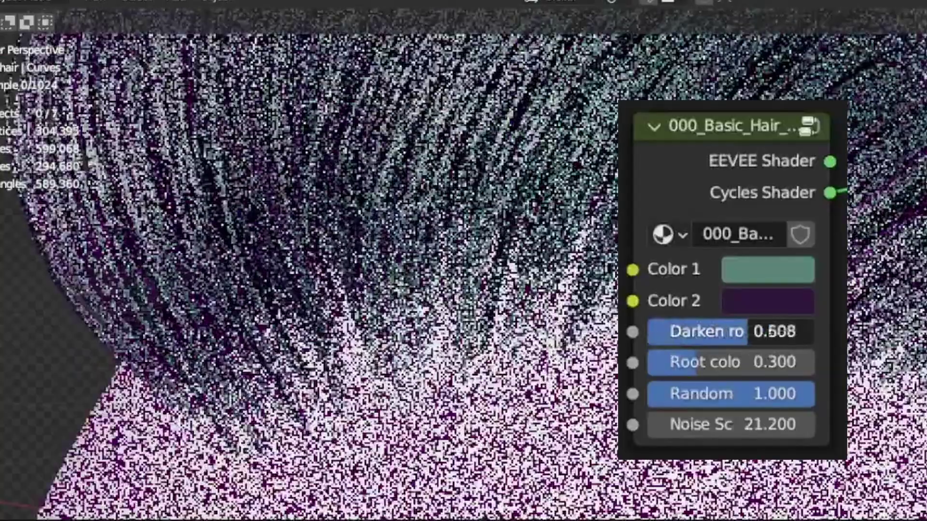
left_click_drag(733, 332, 813, 332)
mouse_move(796, 394)
left_mouse_down()
mouse_move(648, 393)
mouse_move(813, 393)
left_mouse_up()
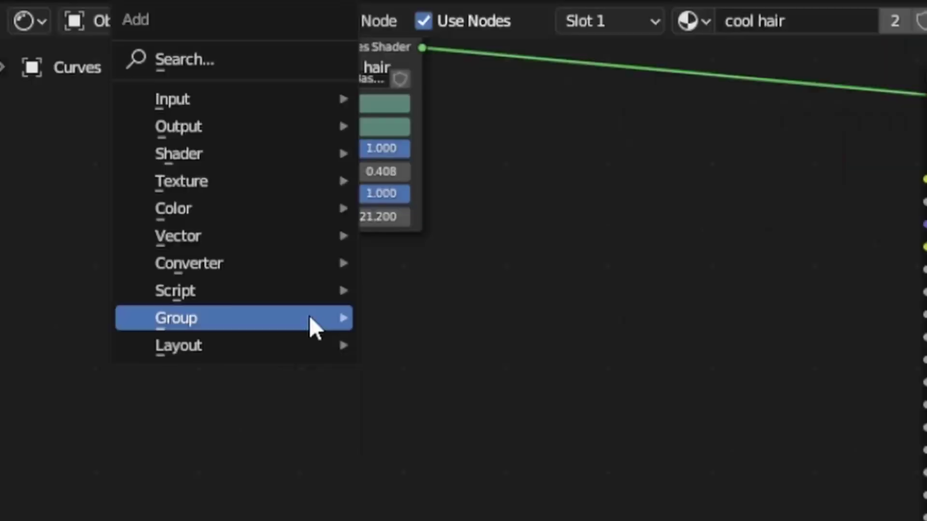
Add a 000_Multi-Colored_Hair group node below the shader and open it
mouse_move(314, 327)
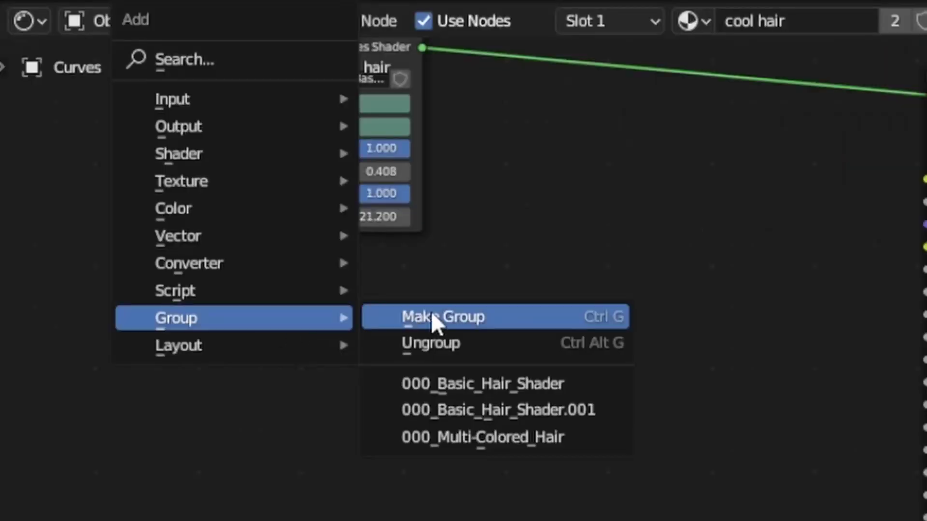
left_click(490, 438)
left_click(256, 243)
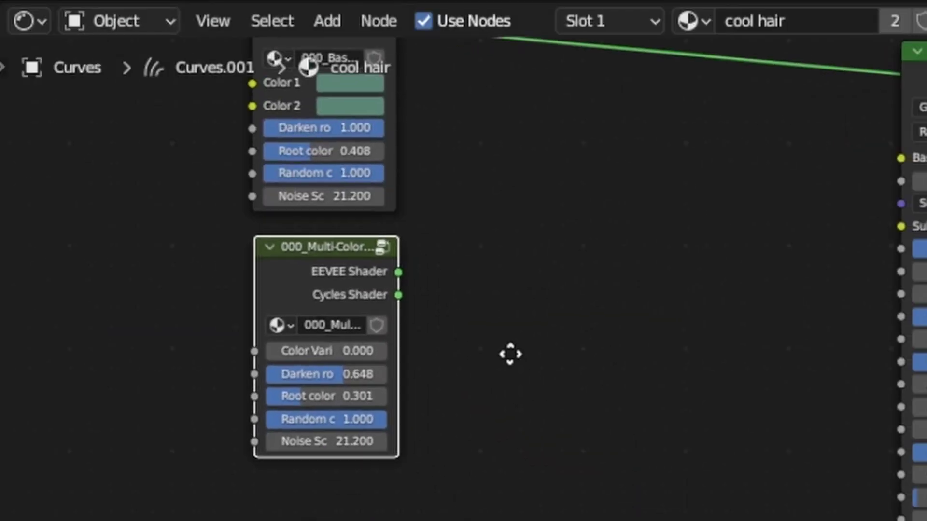
scroll(509, 353, "up", 2)
left_click(439, 171)
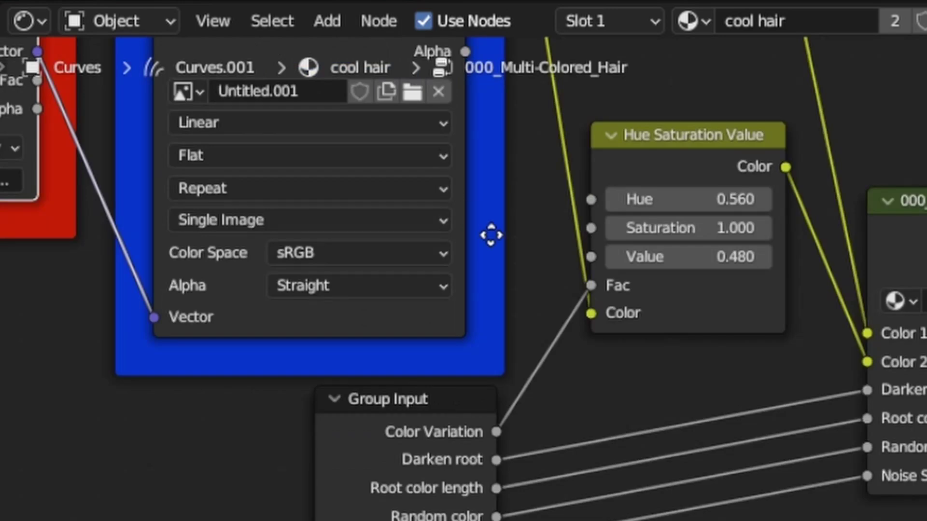
key("Home")
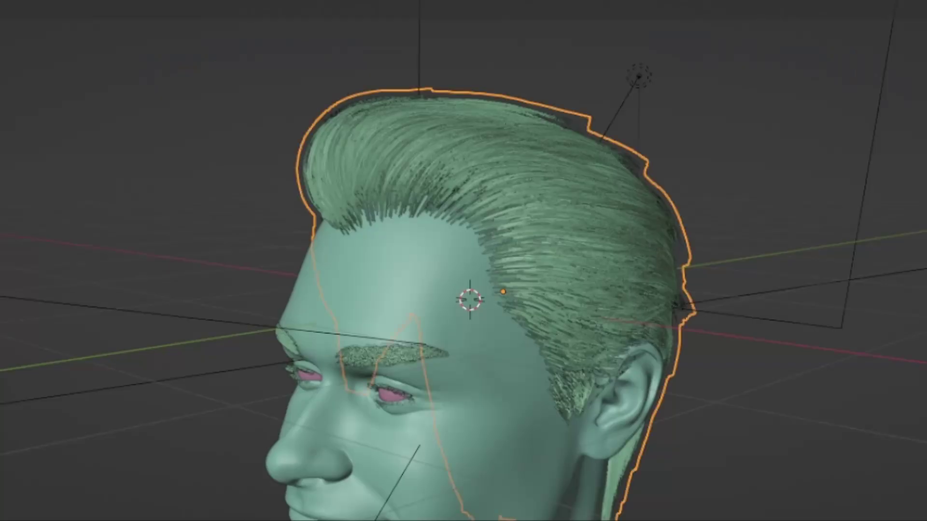
Hide the hair and set up Texture Paint on the scalp in Single Image mode with hair_color
key("h")
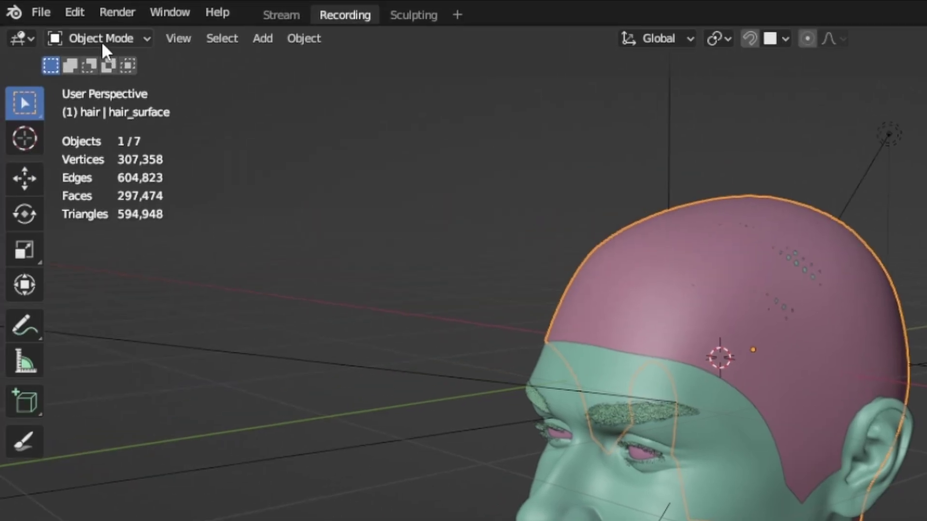
left_click(101, 39)
left_click(98, 169)
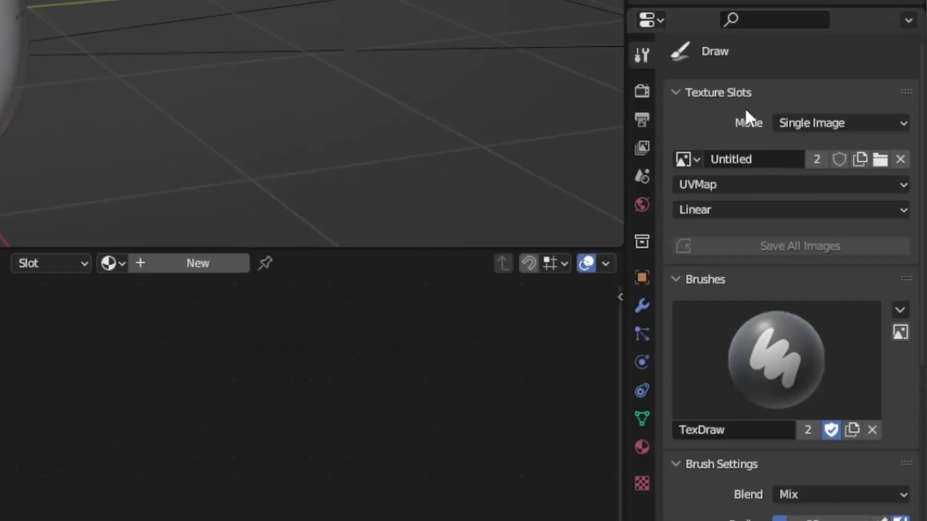
left_click(816, 122)
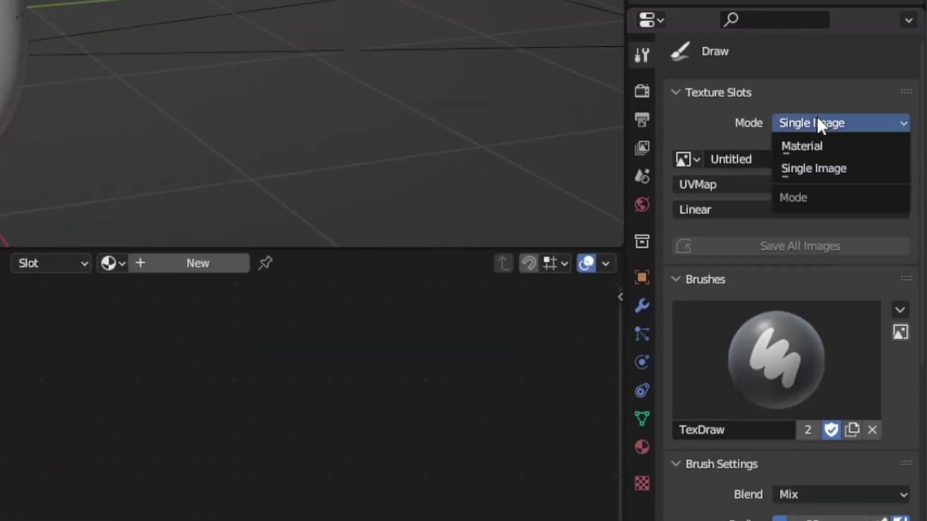
left_click(817, 169)
left_click(688, 159)
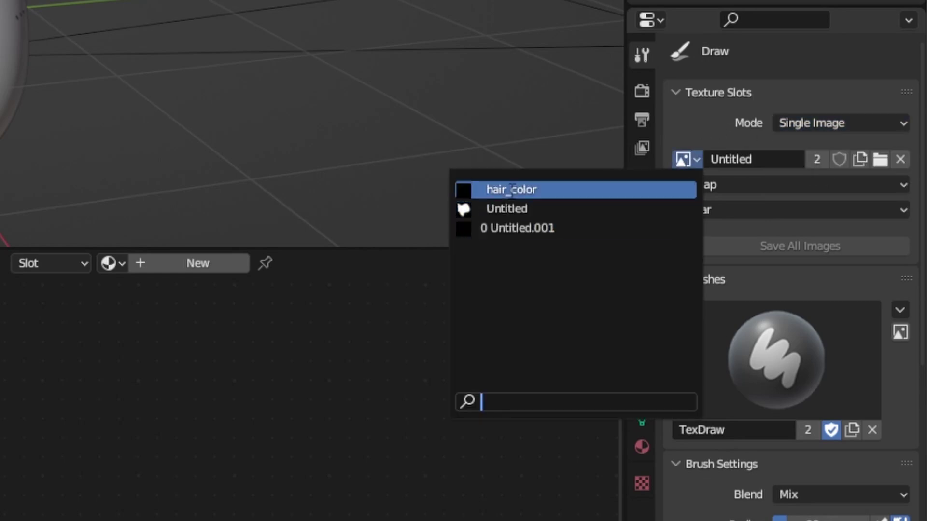
left_click(511, 190)
Paint a red zigzag and a pink stroke onto the scalp, then view the coloured hair
mouse_move(372, 278)
left_mouse_down()
mouse_move(414, 219)
mouse_move(557, 157)
mouse_move(652, 193)
left_mouse_up()
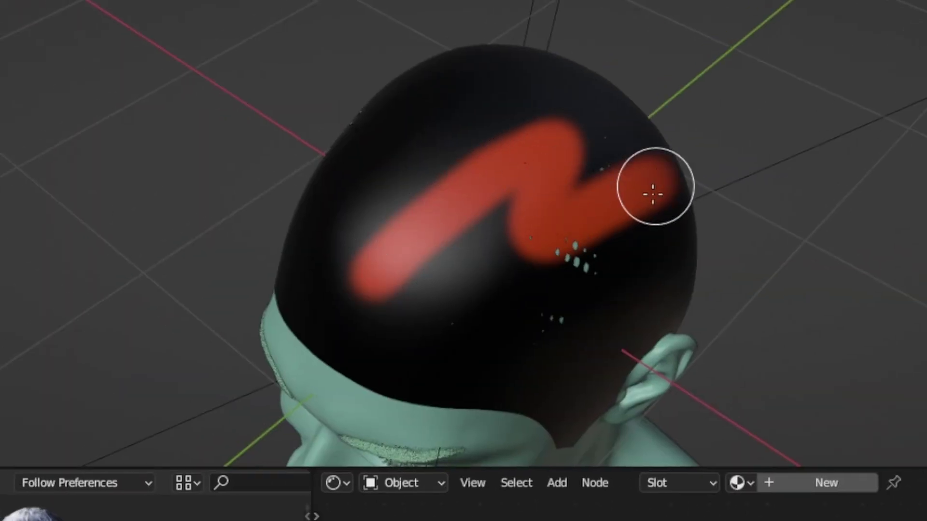
middle_click_drag(651, 192, 406, 197)
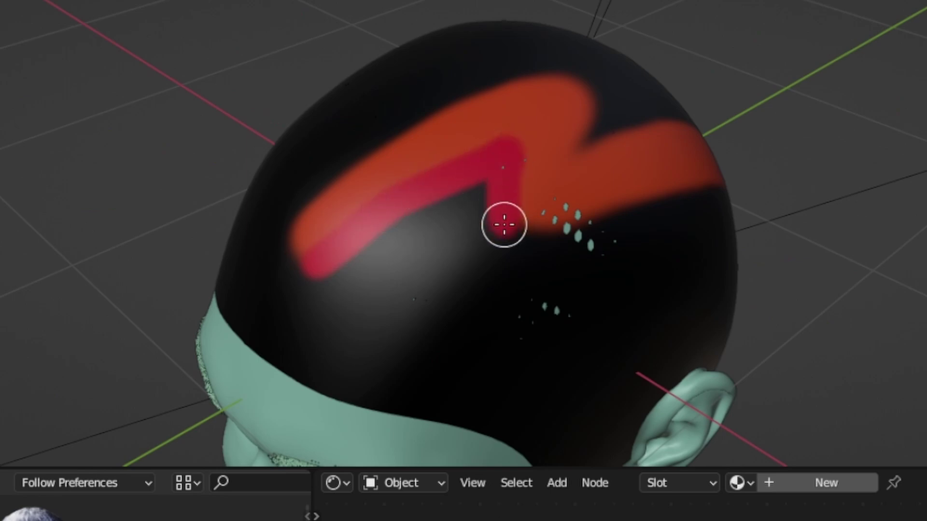
middle_click_drag(652, 201, 543, 138)
left_click_drag(543, 137, 357, 273)
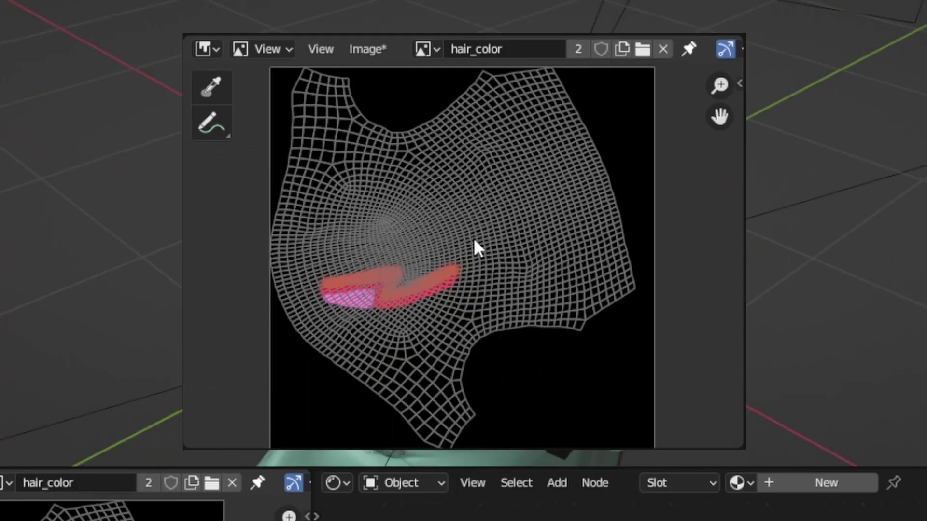
left_click(367, 49)
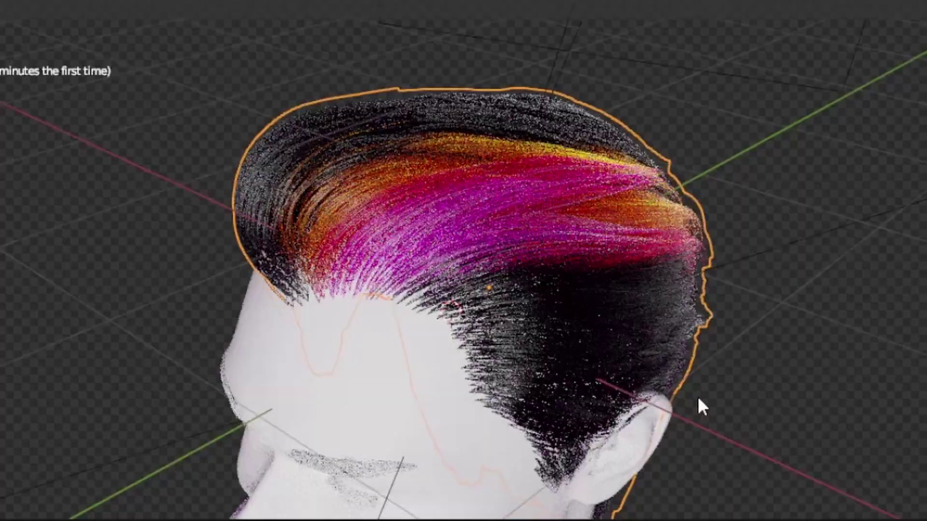
middle_click_drag(697, 396, 656, 406)
scroll(782, 357, "down", 2)
Apply 000_Convert to Stylized Hair with BezierCircle.001 as Profile Curve and Scale 50
left_click(685, 378)
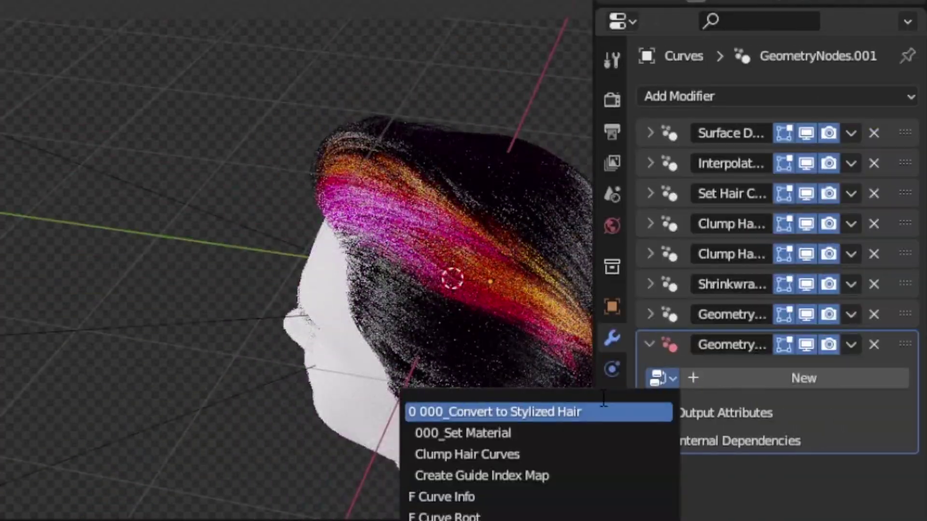
left_click(666, 411)
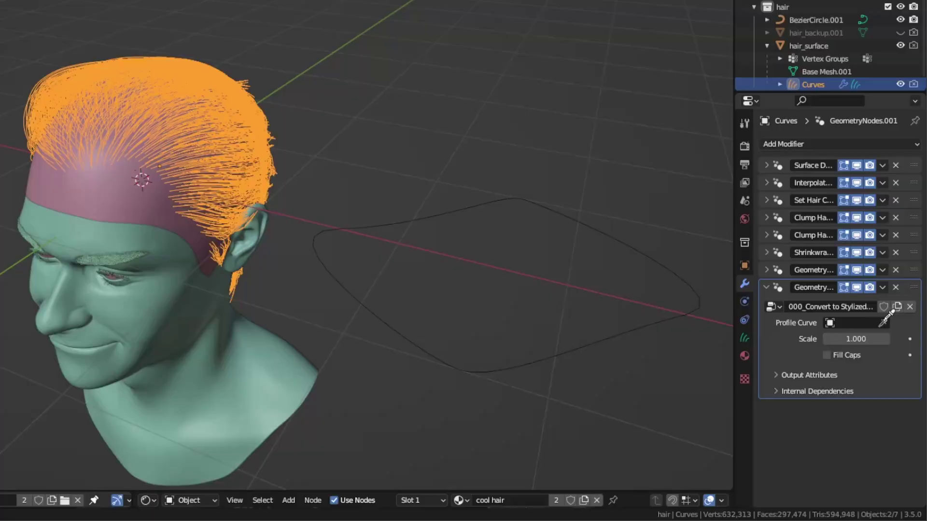
left_click(567, 220)
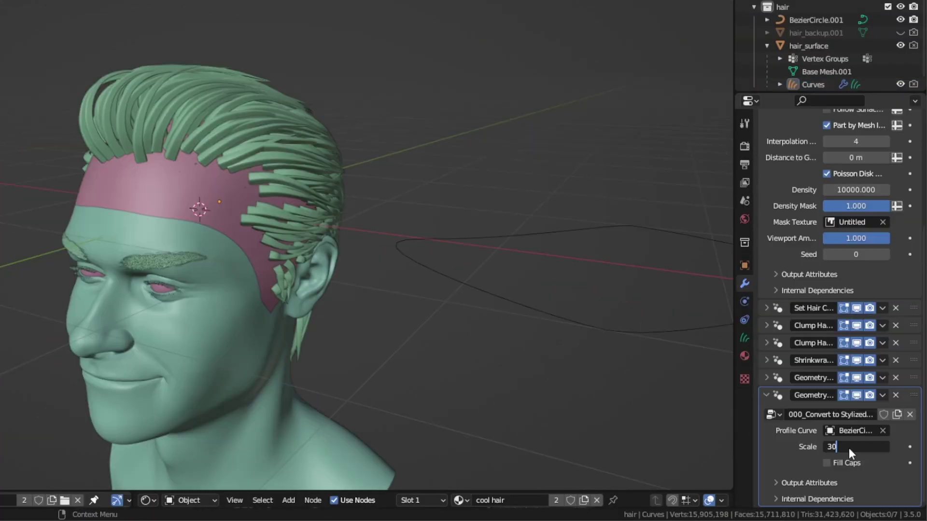
double_click(848, 448)
type("50")
key("Return")
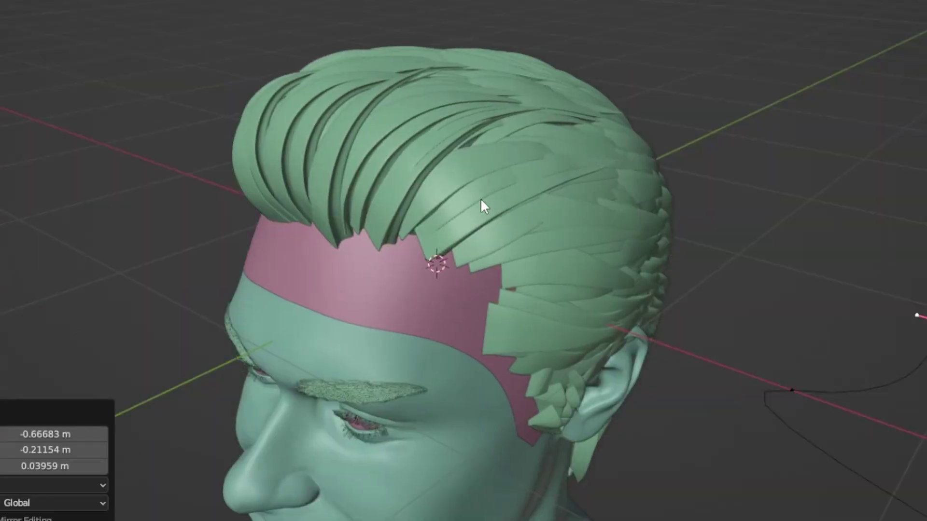
middle_click_drag(480, 199, 522, 193)
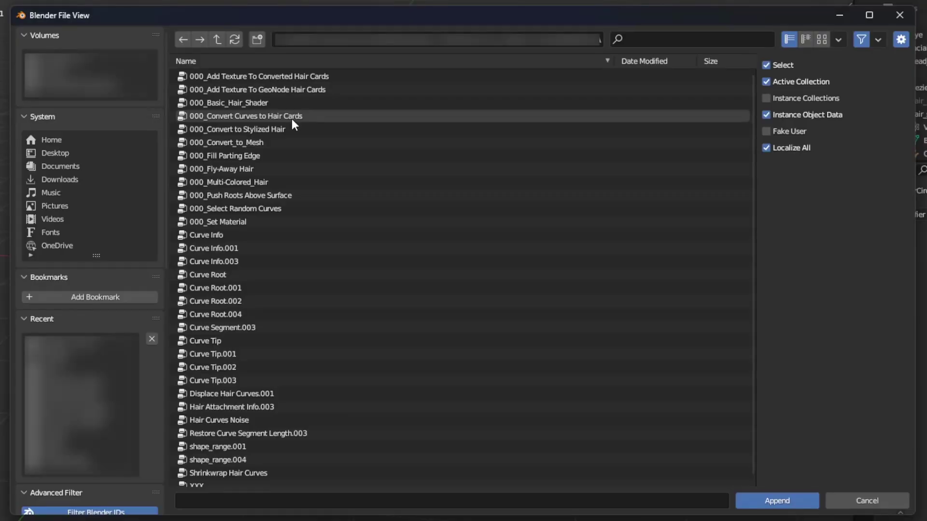
Append 000_Convert_to_Mesh, add a cube, and give it a 000_Convert_to_Mesh modifier
left_click(250, 142)
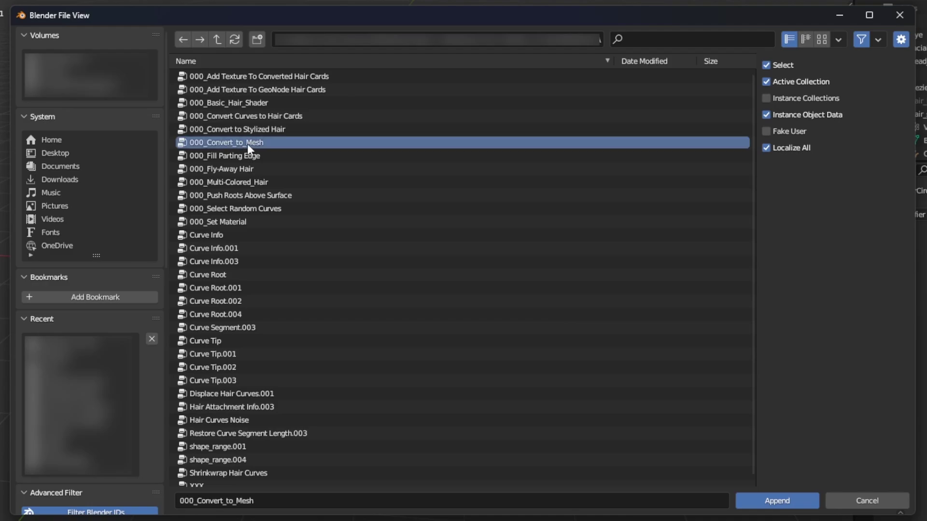
mouse_move(440, 275)
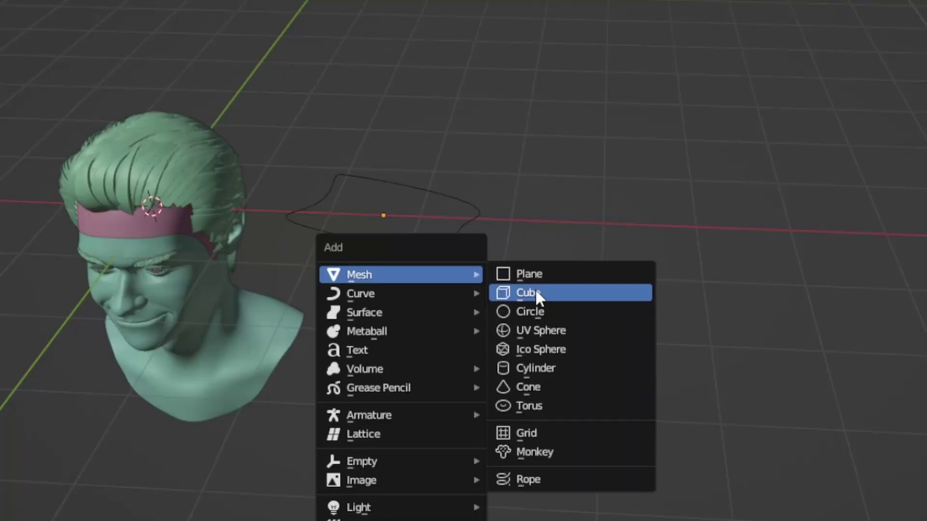
left_click(537, 296)
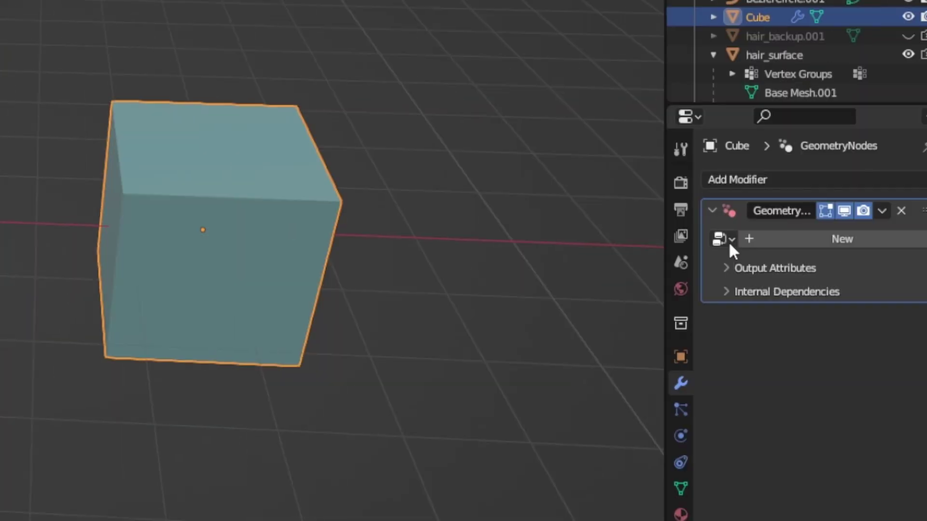
left_click(724, 246)
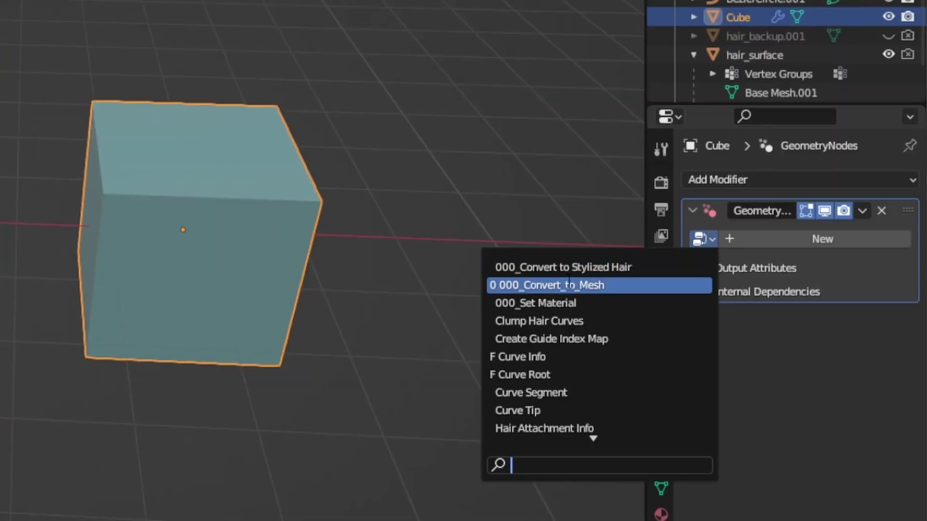
left_click(568, 285)
Pick the hair curves as the conversion source, apply the modifier with Ctrl+A, and enter Edit Mode
left_click(864, 262)
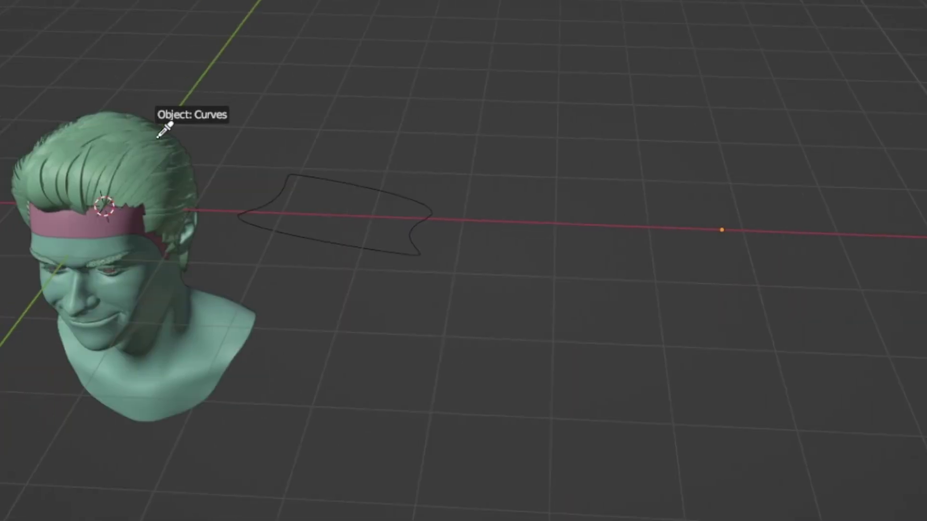
left_click(162, 128)
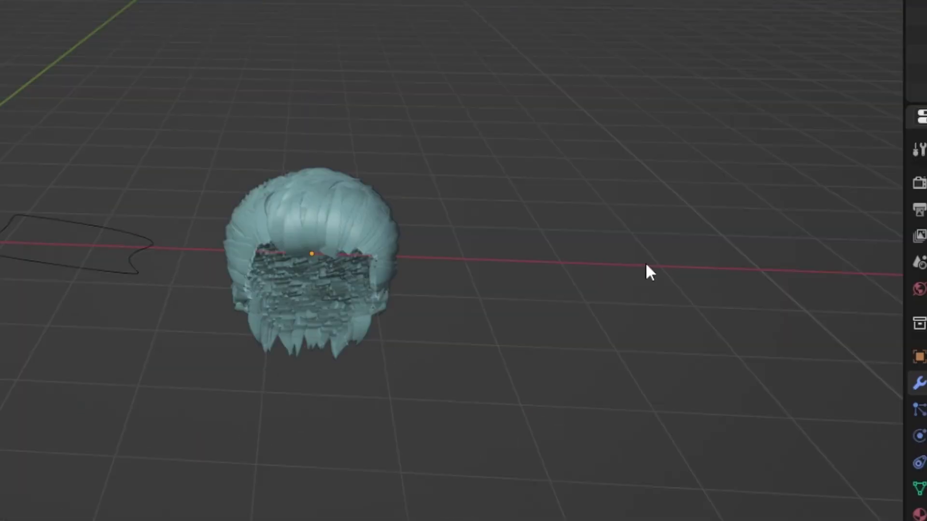
key("ctrl+a")
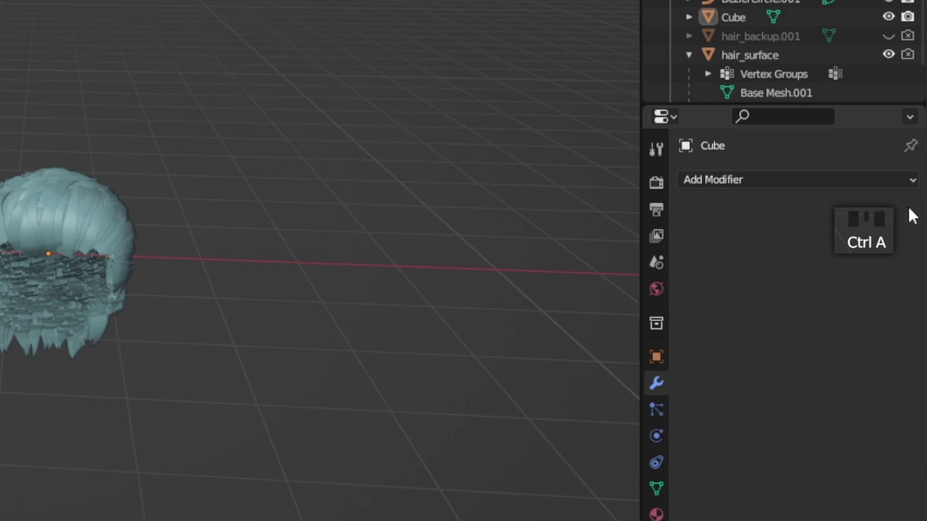
middle_click_drag(145, 337, 117, 364)
key("Tab")
scroll(566, 319, "up", 3)
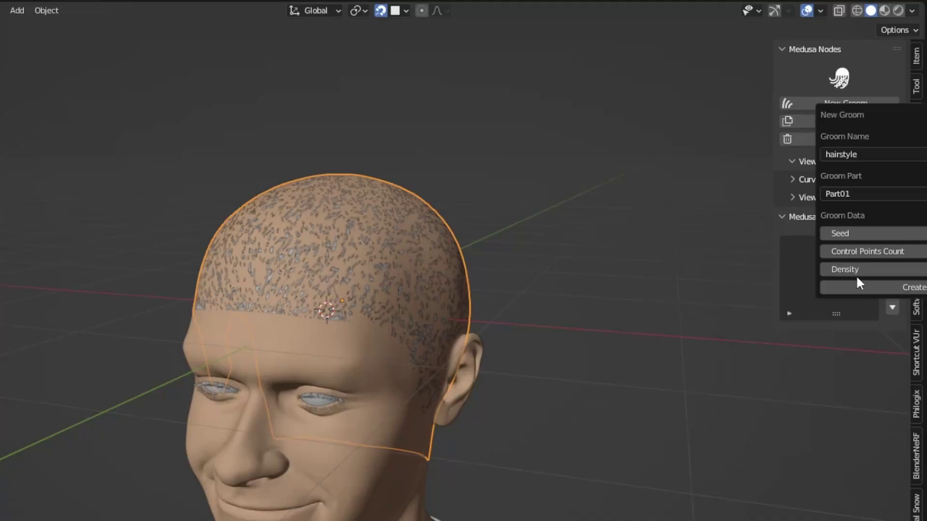
Create the new Medusa Nodes groom on the head with a much higher Generator Density
left_click(895, 286)
left_click_drag(773, 252, 702, 251)
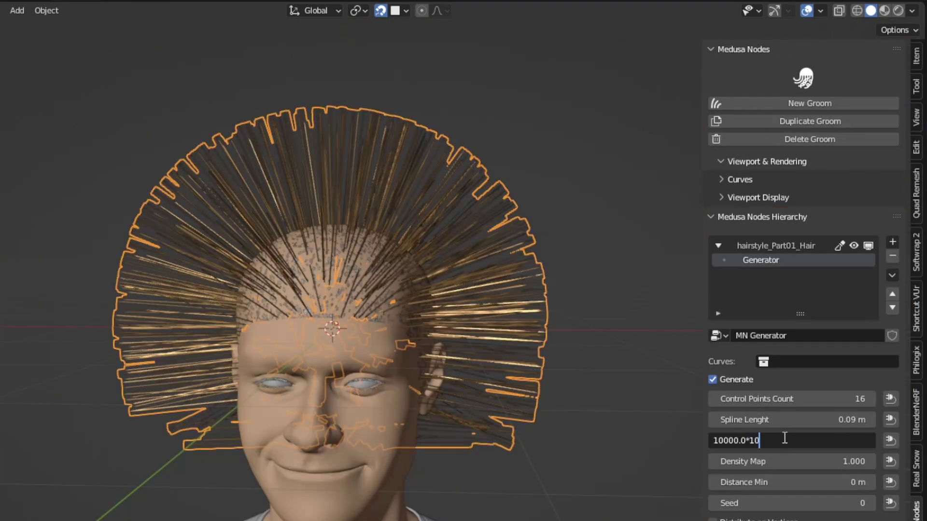
key("Return")
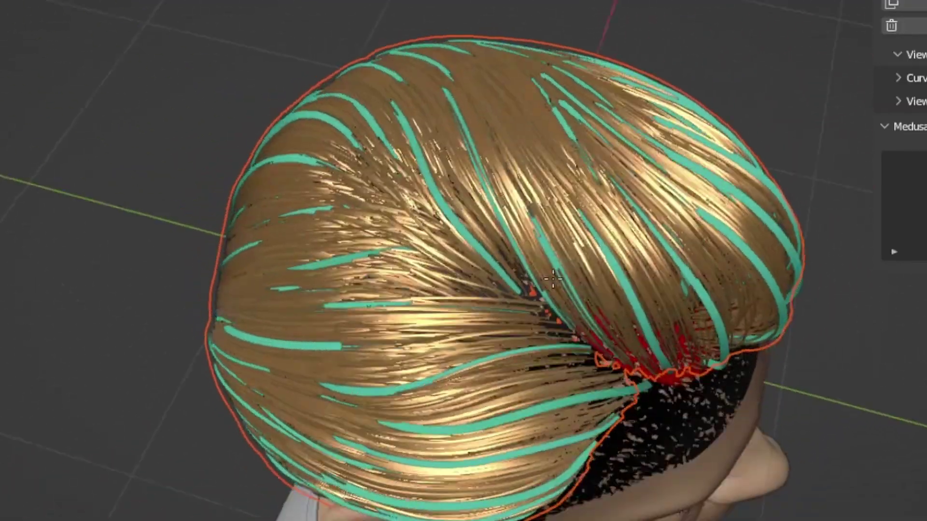
middle_click_drag(552, 279, 613, 306)
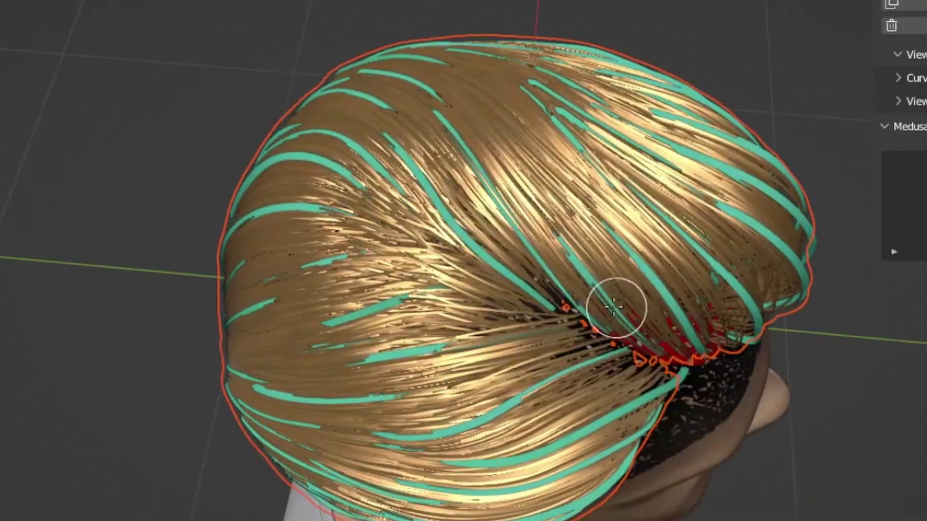
middle_click_drag(554, 279, 537, 248)
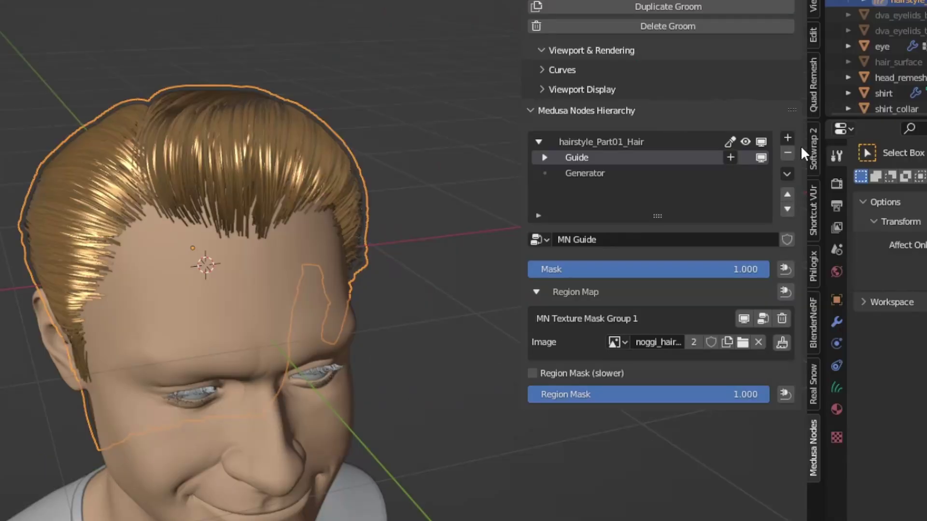
Add a Clump deformer with a bent Clump Profile, and raise eyebrow Density to 500000
left_click(787, 139)
left_click(813, 203)
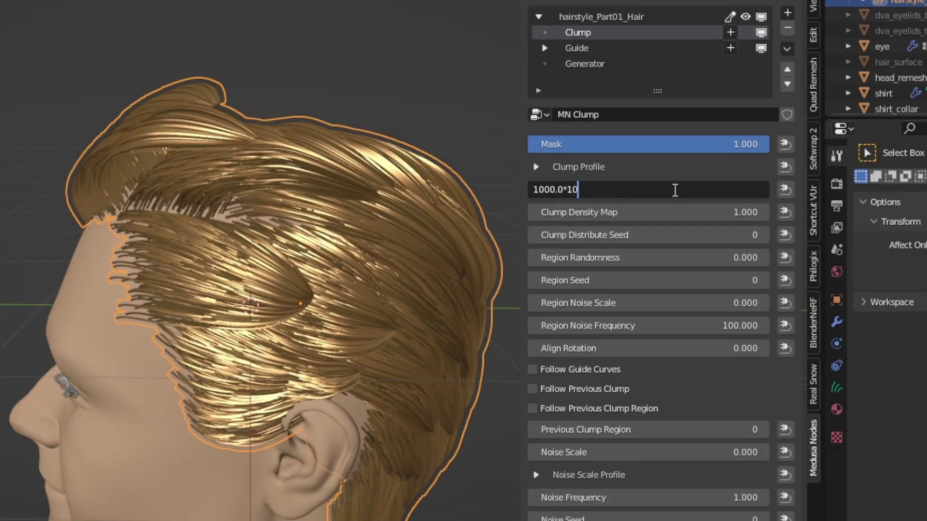
key("Return")
middle_click_drag(198, 230, 265, 235)
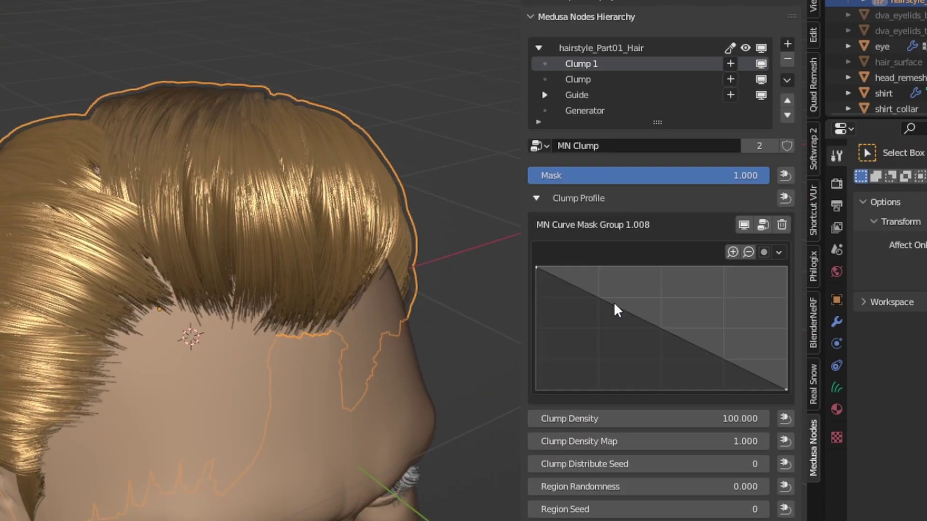
left_click_drag(613, 303, 601, 317)
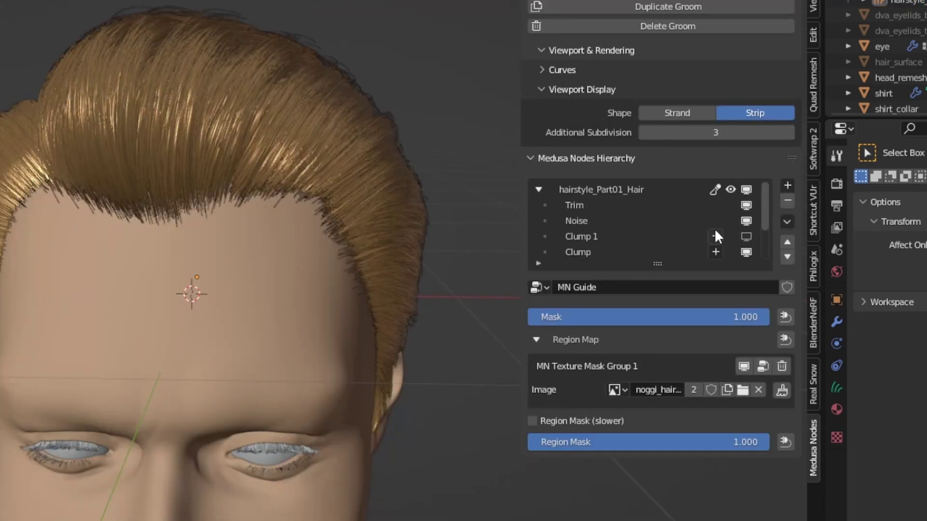
left_click(745, 237)
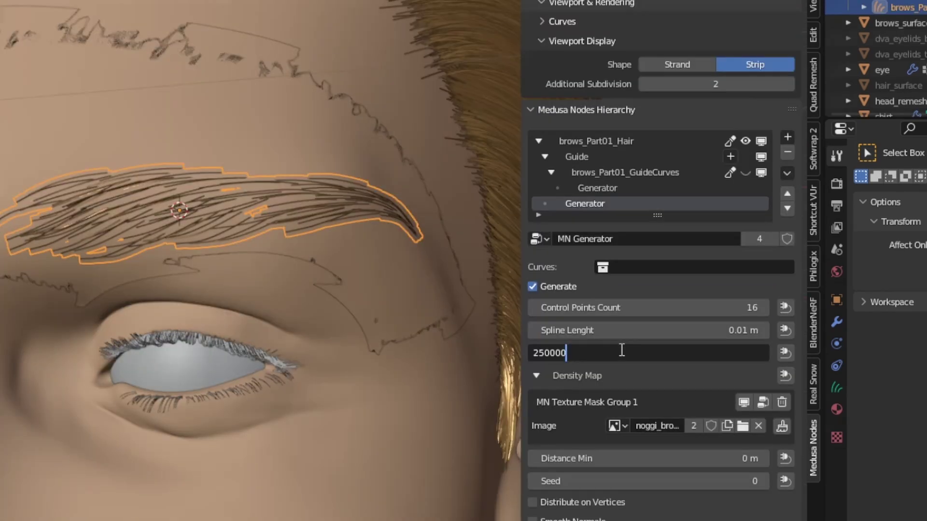
key("Return")
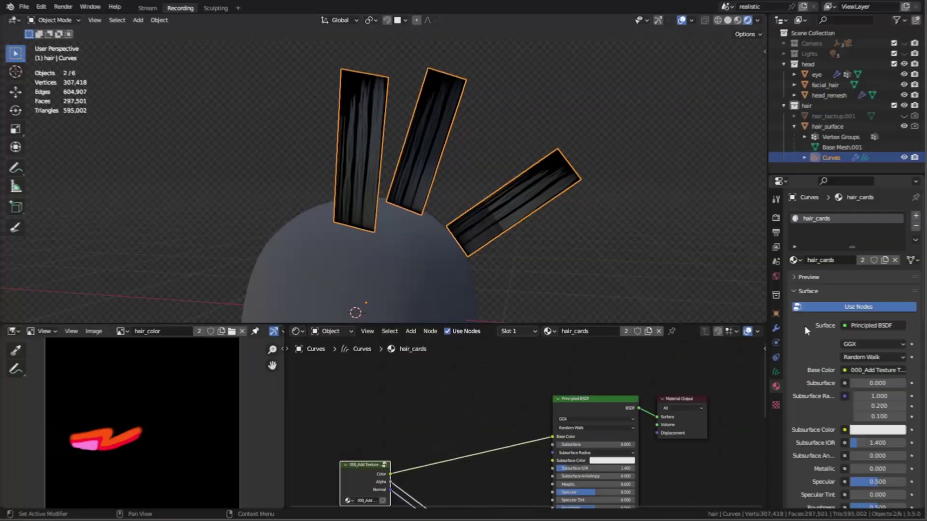
Curl a hair card upward with a sculpt stroke and pan across the node graph
scroll(805, 323, "down", 4)
scroll(808, 321, "down", 12)
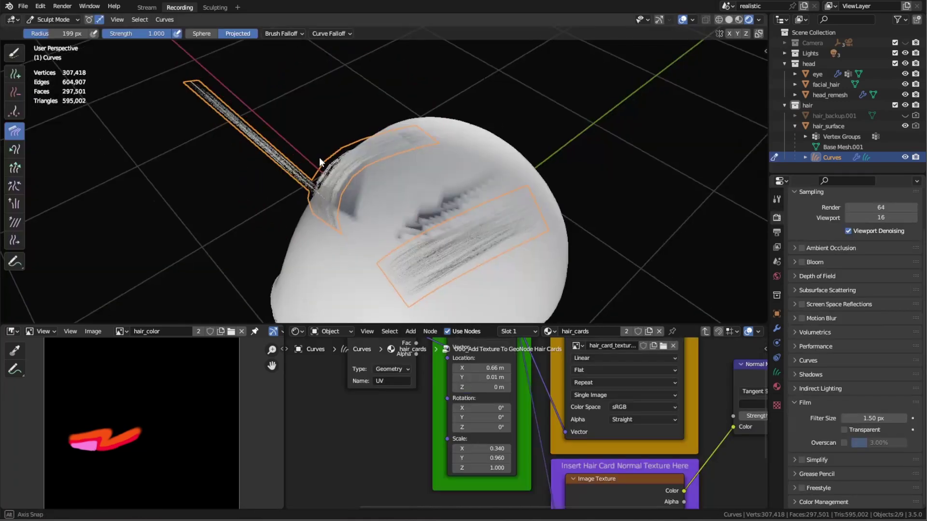
mouse_move(320, 157)
left_mouse_down()
mouse_move(296, 87)
mouse_move(269, 107)
mouse_move(353, 92)
mouse_move(298, 99)
mouse_move(339, 57)
mouse_move(402, 60)
mouse_move(458, 94)
mouse_move(337, 80)
left_mouse_up()
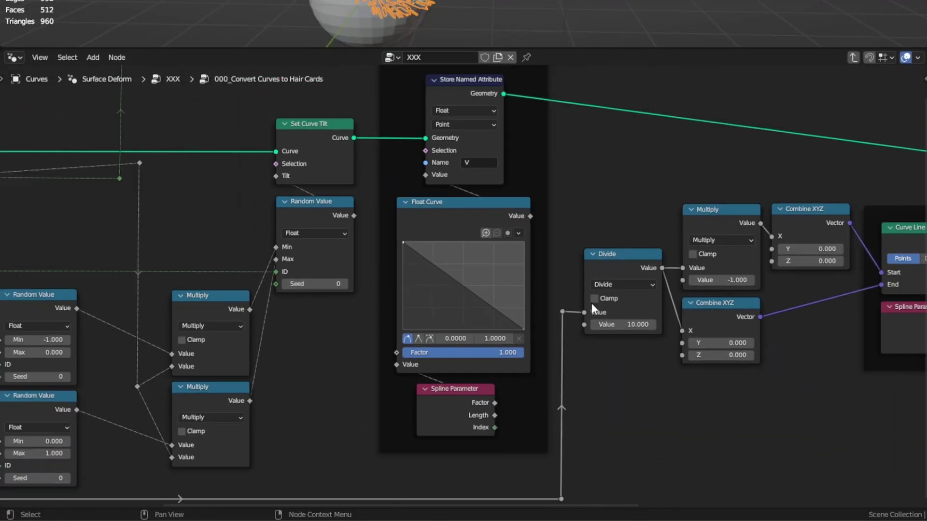
scroll(576, 301, "down", 2)
middle_click_drag(576, 299, 37, 289)
Append Convert Curves to Hair Cards and both Add Texture hair-card groups, then add a Curve Path
key("shift+F1")
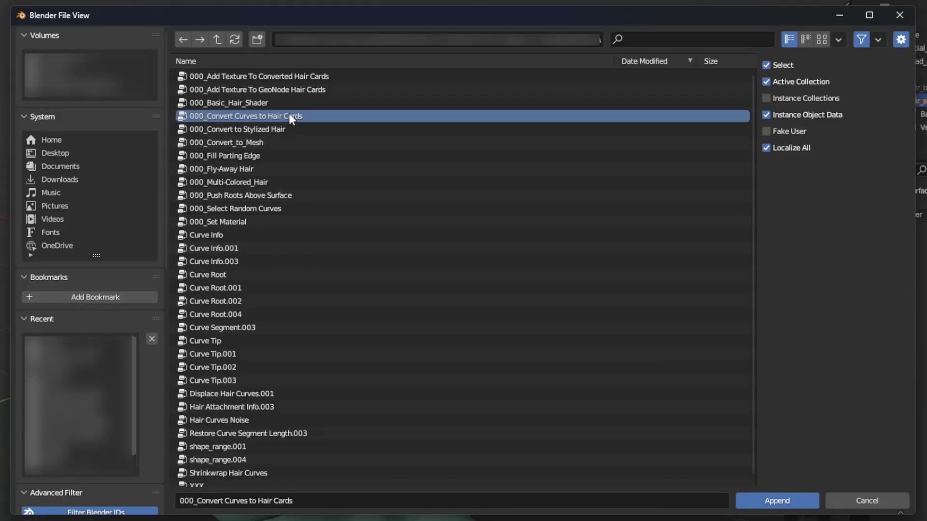
left_click(294, 88, "ctrl")
left_click(309, 76, "ctrl")
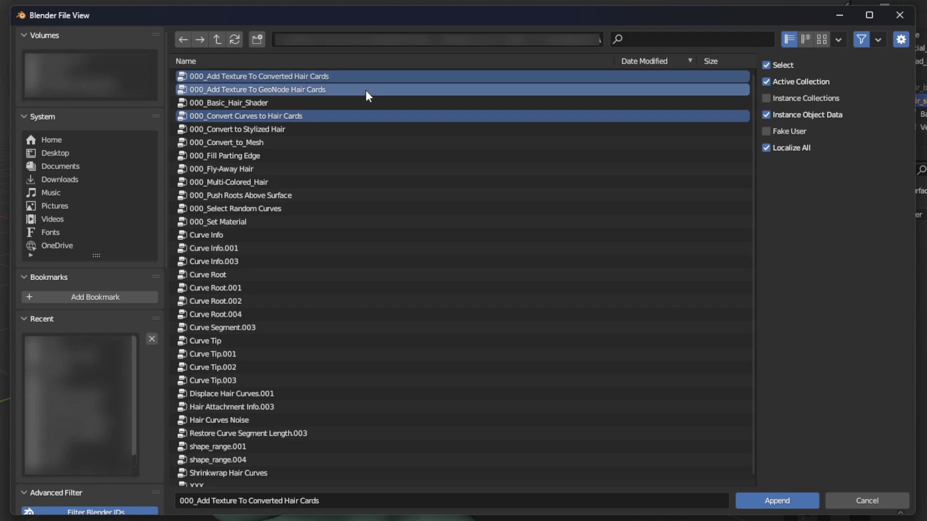
left_click(775, 502)
key("shift+a")
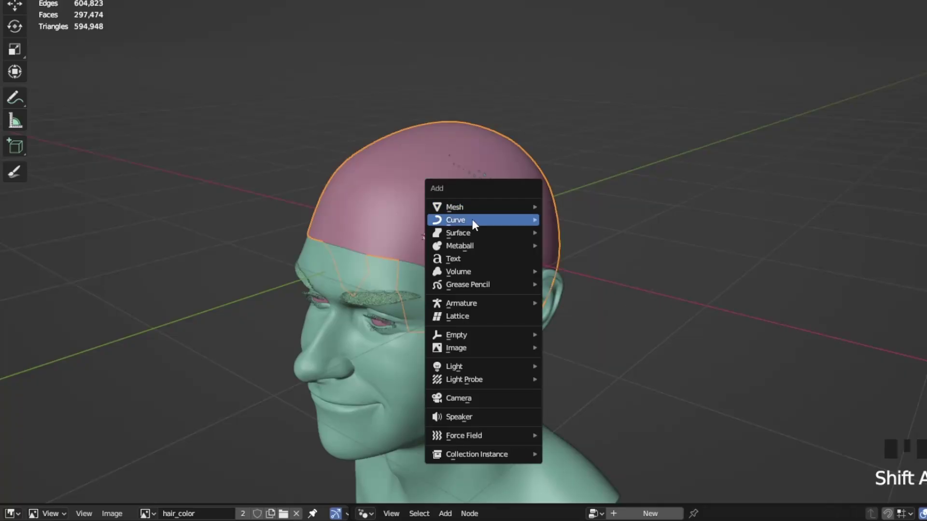
left_click(575, 275)
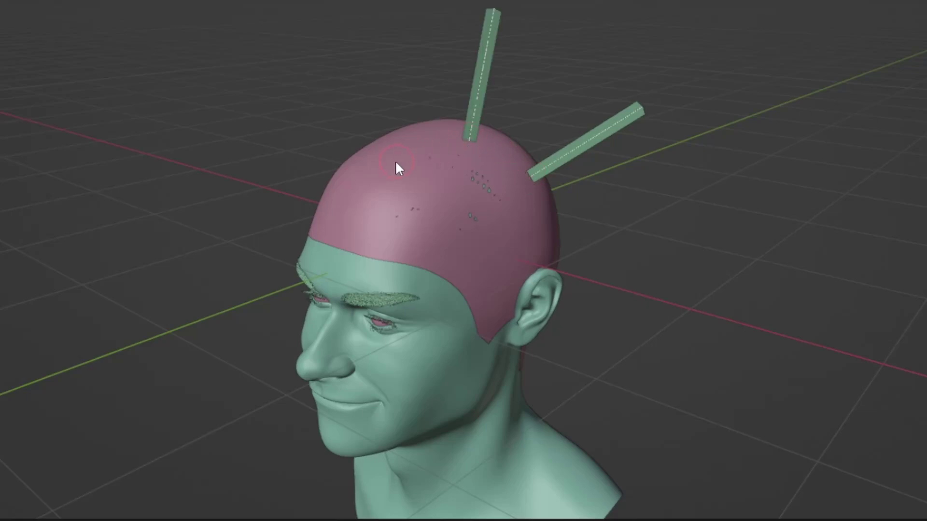
Add a Geometry Nodes modifier to the curves using the 000_Convert Curves to Hair Cards group
left_click(745, 77)
left_click(777, 122)
left_click(732, 217)
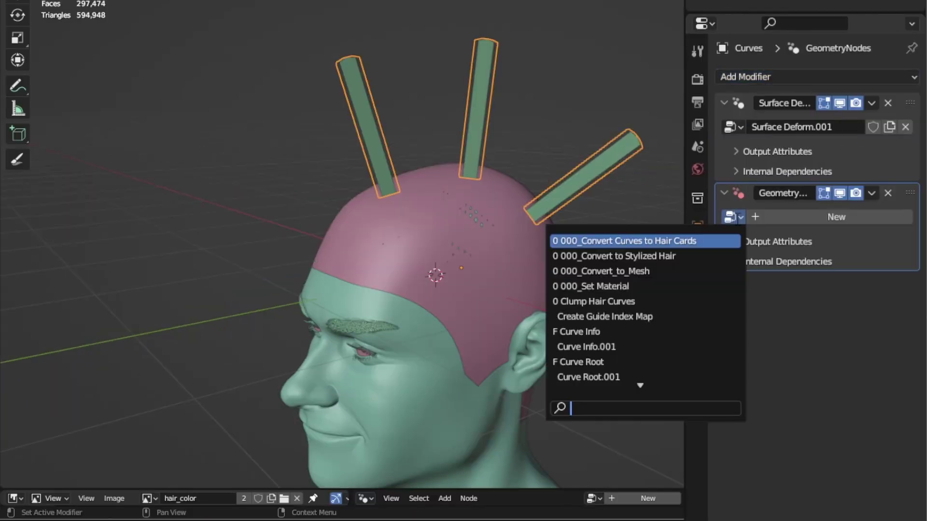
left_click(627, 241)
middle_click_drag(680, 245, 834, 250)
Set Card Width to 0.140, Card Resolution to 10 and Twist Strength to 0
left_click_drag(837, 236, 789, 236)
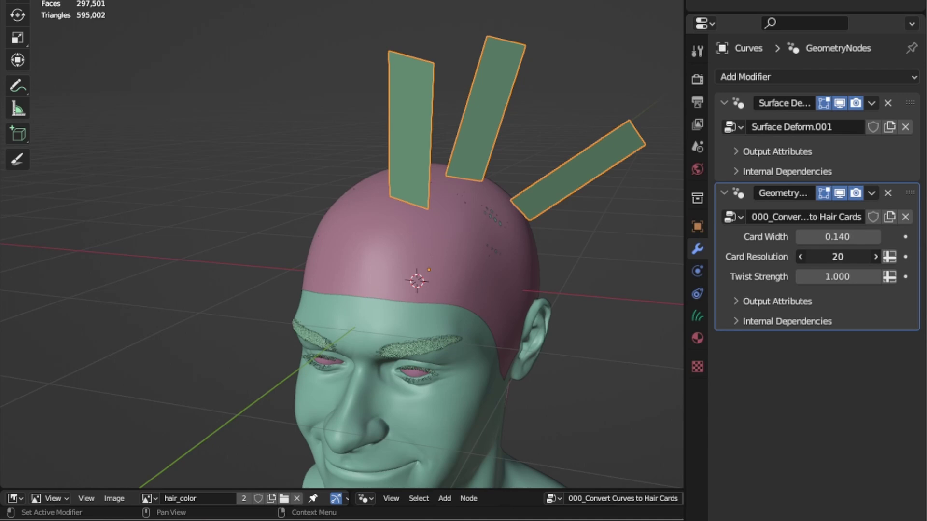
left_click(843, 257)
type("10")
key("Return")
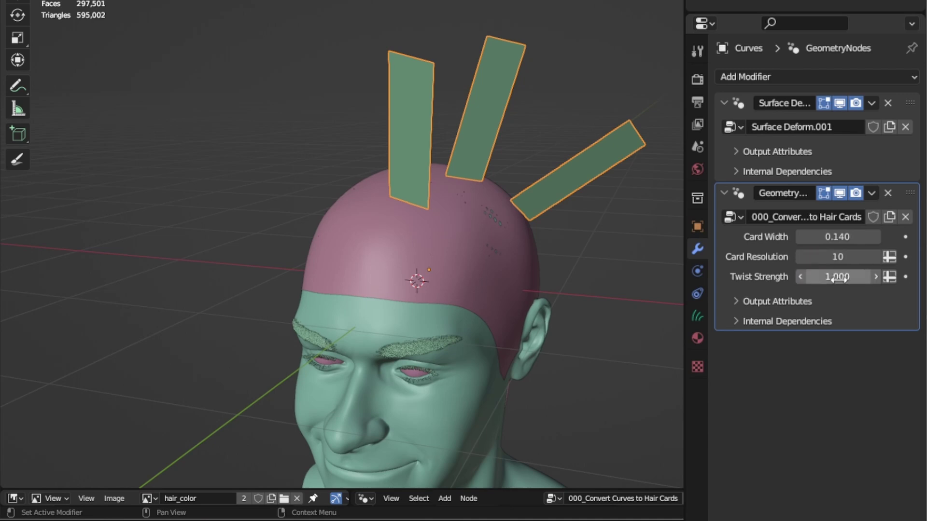
left_click_drag(837, 276, 816, 276)
Add a 000_Set Material modifier and assign it a new material named hair_cards
left_click(701, 339)
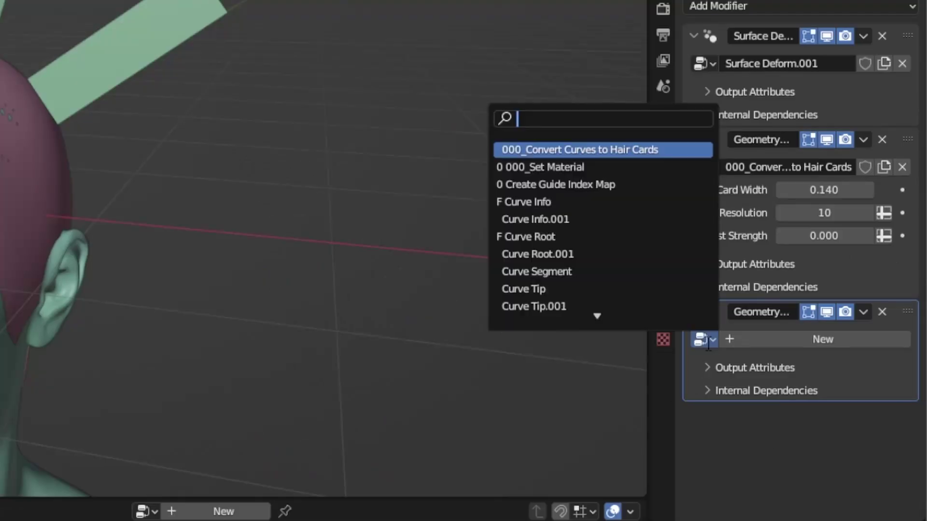
left_click(572, 167)
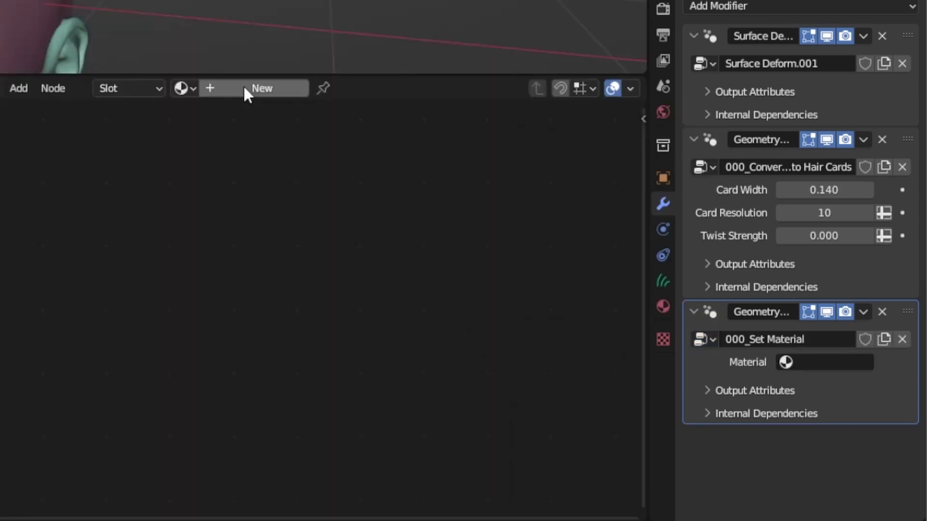
left_click(242, 85)
double_click(309, 88)
type("hair_cards")
key("Return")
left_click(826, 362)
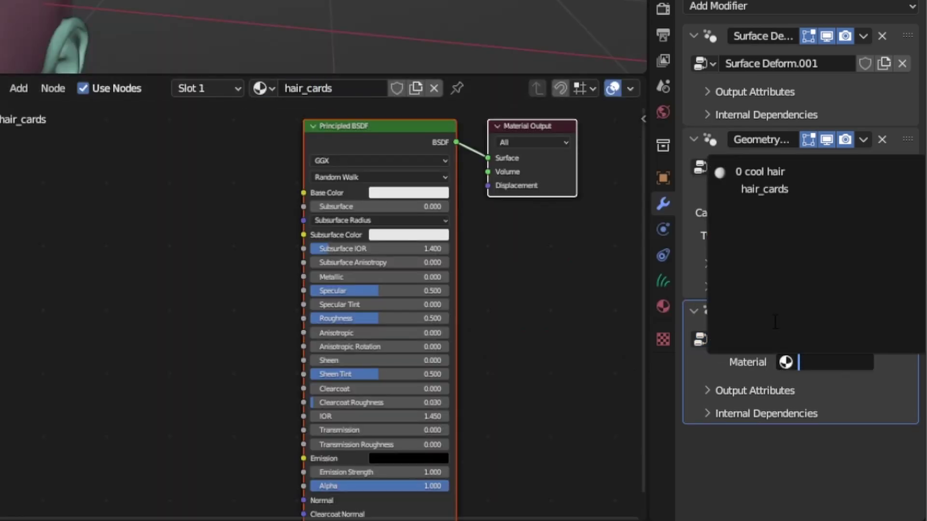
left_click(777, 189)
Add the 000_Add Texture To GeoNode Hair Cards group to Base Color and Alpha, loading hair_card_texture_1.png
key("shift+a")
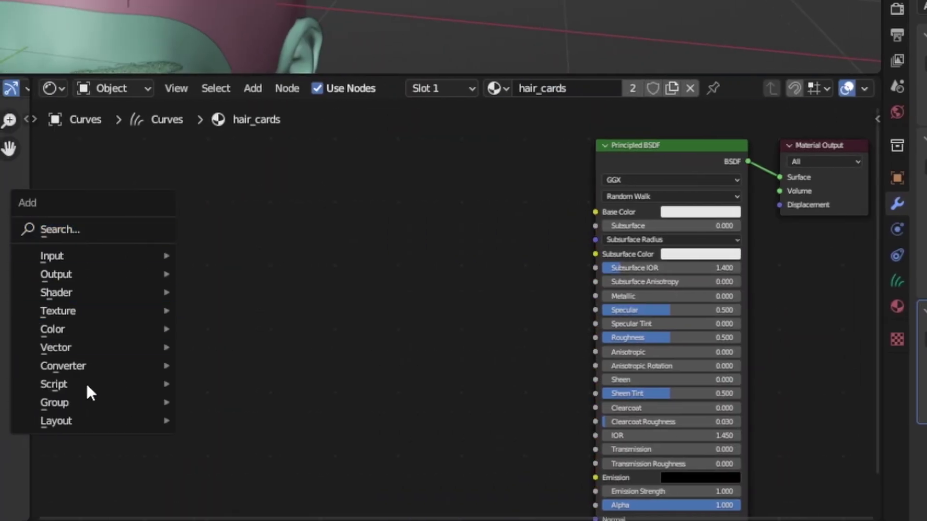
mouse_move(92, 404)
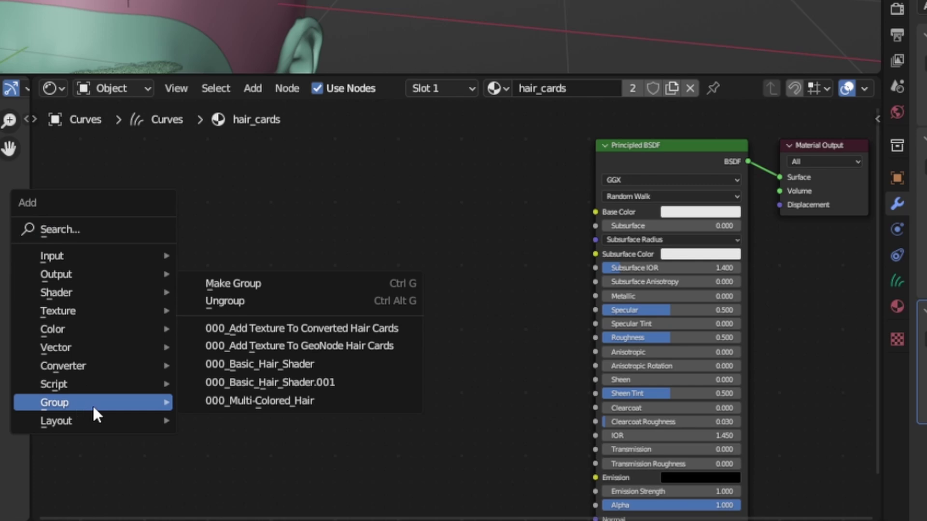
left_click(312, 340)
left_click(219, 258)
left_click_drag(309, 277, 591, 203)
left_click_drag(310, 291, 595, 448)
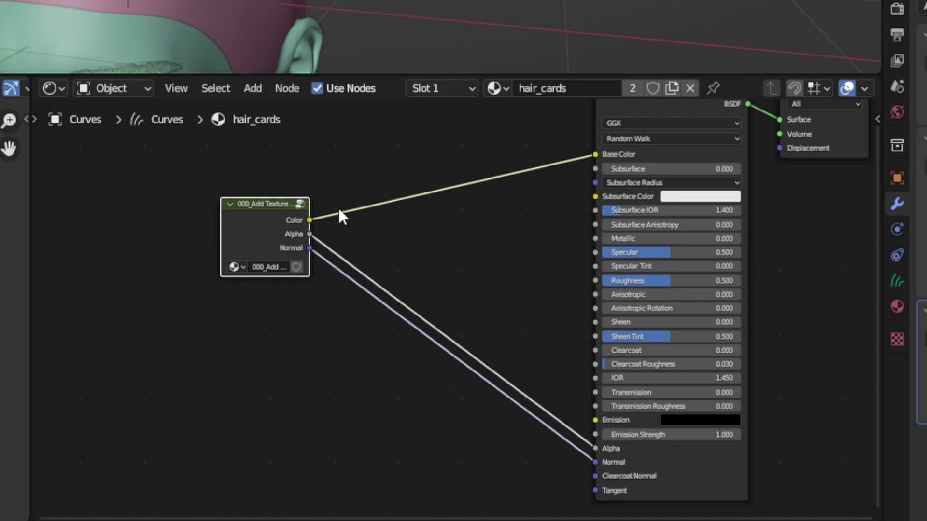
left_click(298, 204)
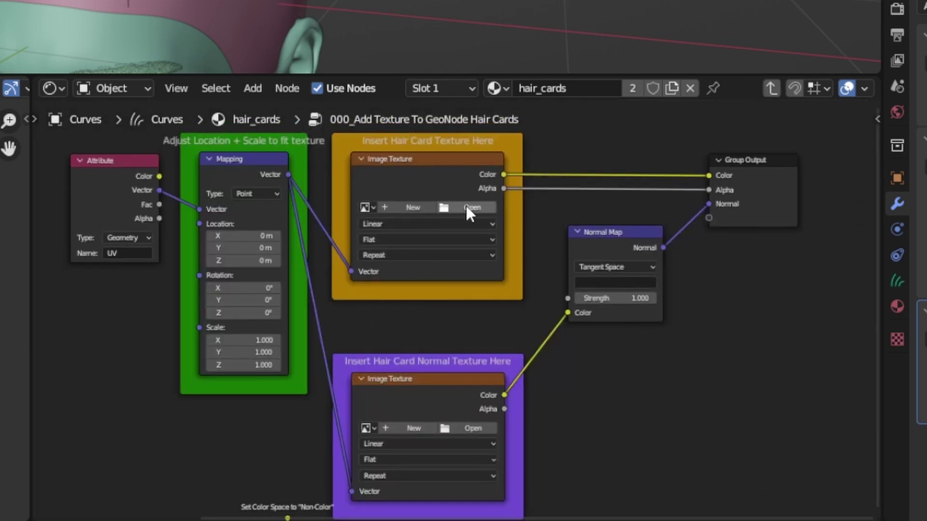
left_click(466, 207)
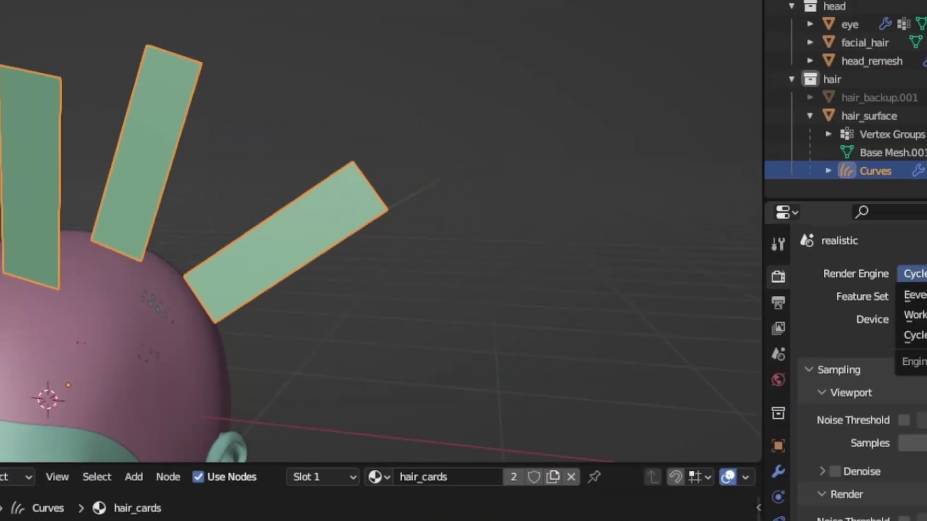
Switch the render engine to Eevee and the viewport to rendered shading
left_click(915, 295)
key("z")
left_click(481, 182)
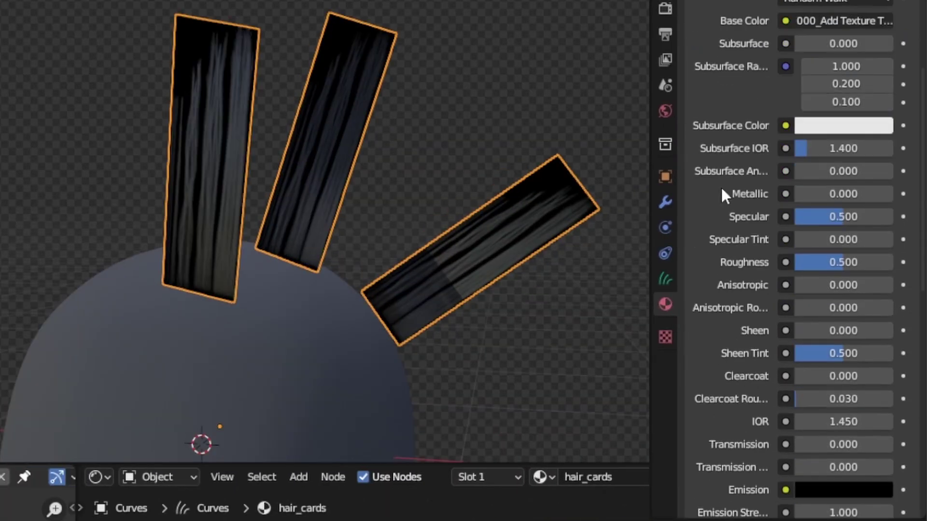
scroll(720, 189, "down", 15)
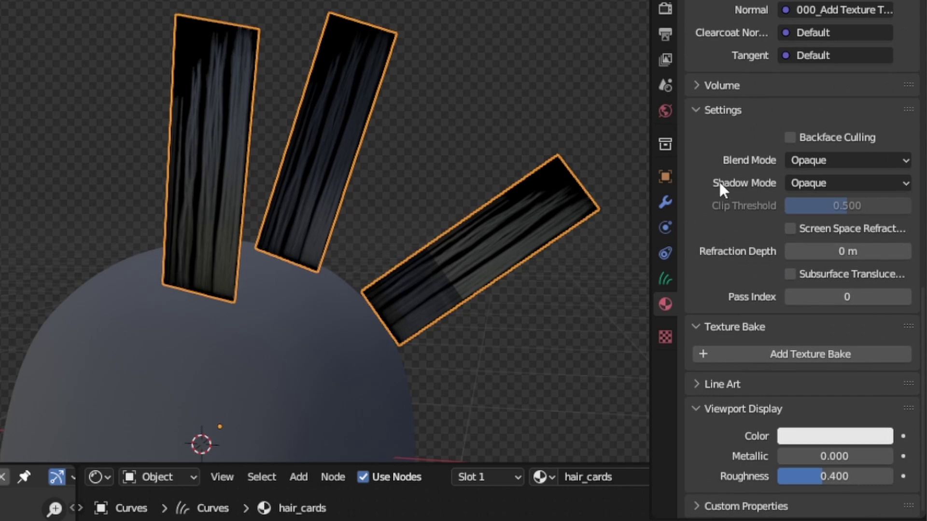
Change the hair_cards material Blend Mode from Opaque to Alpha Hashed
left_click(831, 160)
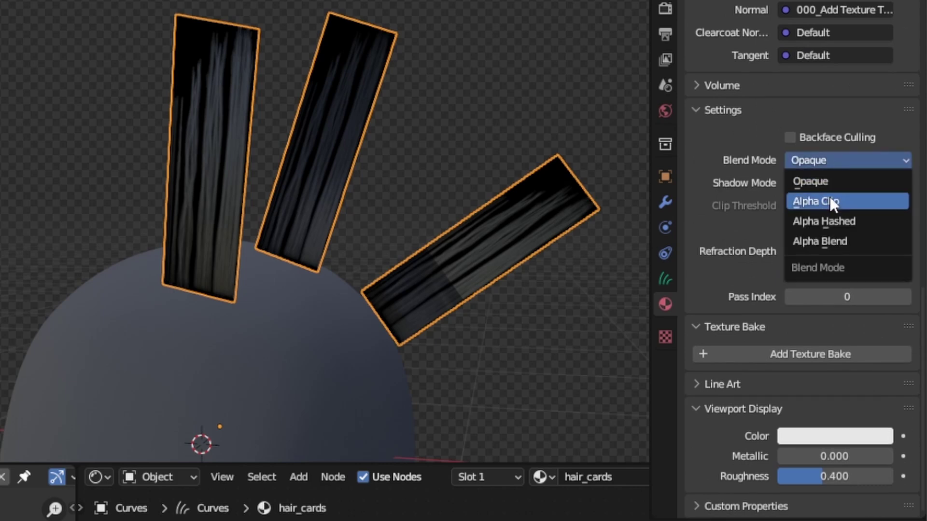
left_click(829, 201)
left_click(819, 162)
left_click(822, 221)
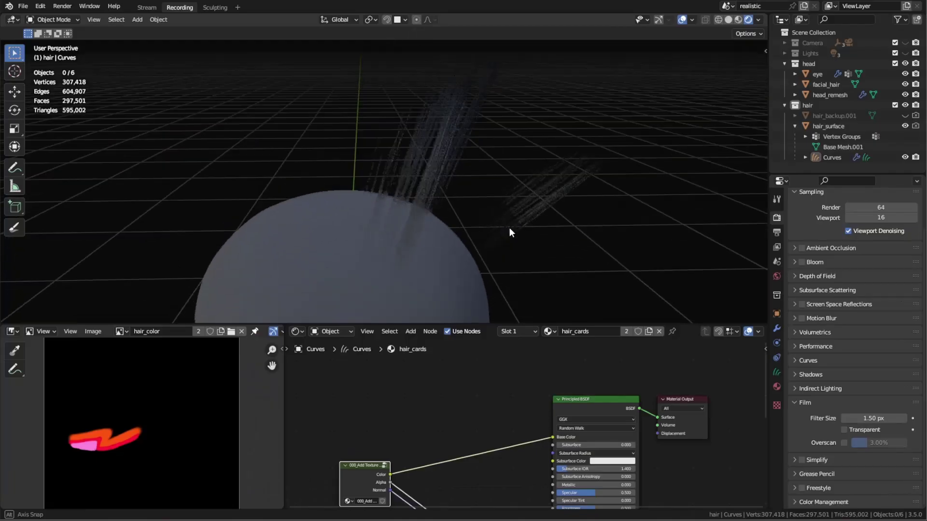
middle_click_drag(508, 227, 499, 190)
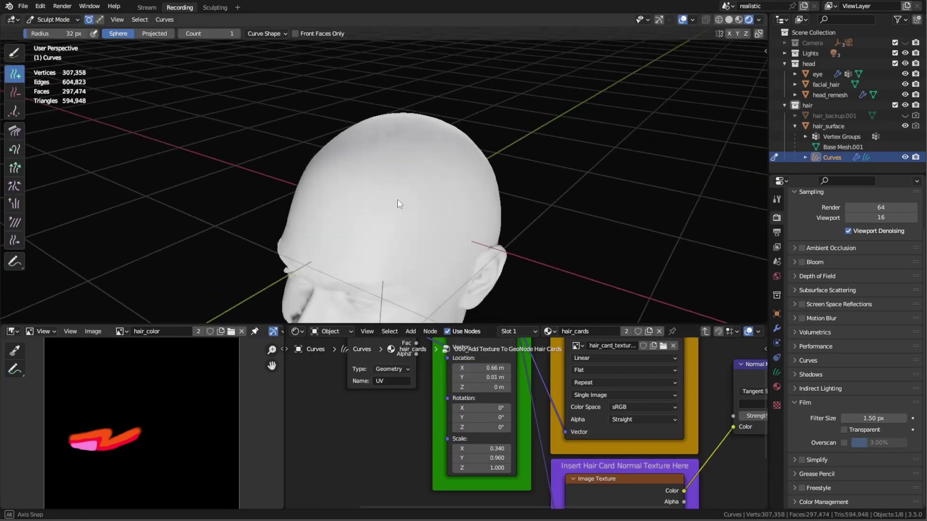
Draw additional hair strands over the top of the head, then return to Object Mode
left_click(392, 188)
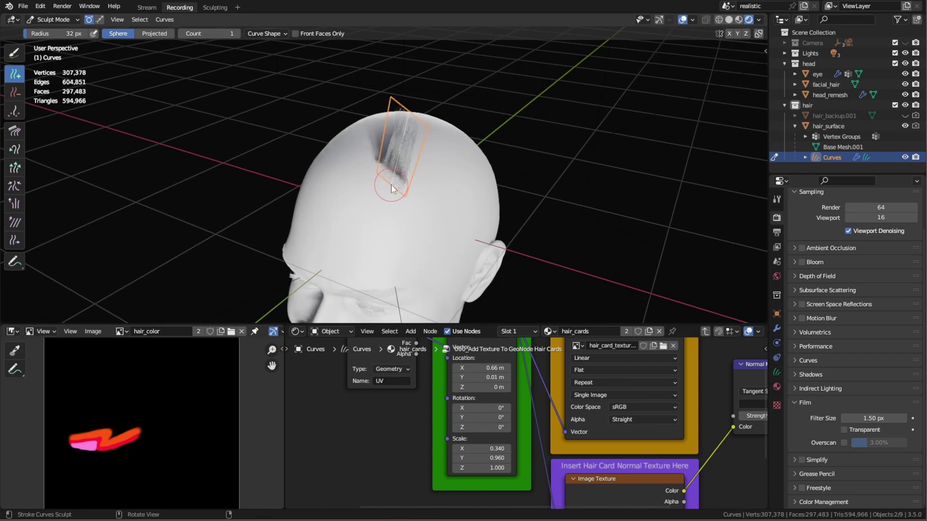
middle_click_drag(392, 188, 373, 182)
mouse_move(337, 184)
left_mouse_down()
mouse_move(370, 128)
mouse_move(362, 155)
left_mouse_up()
left_click(54, 19)
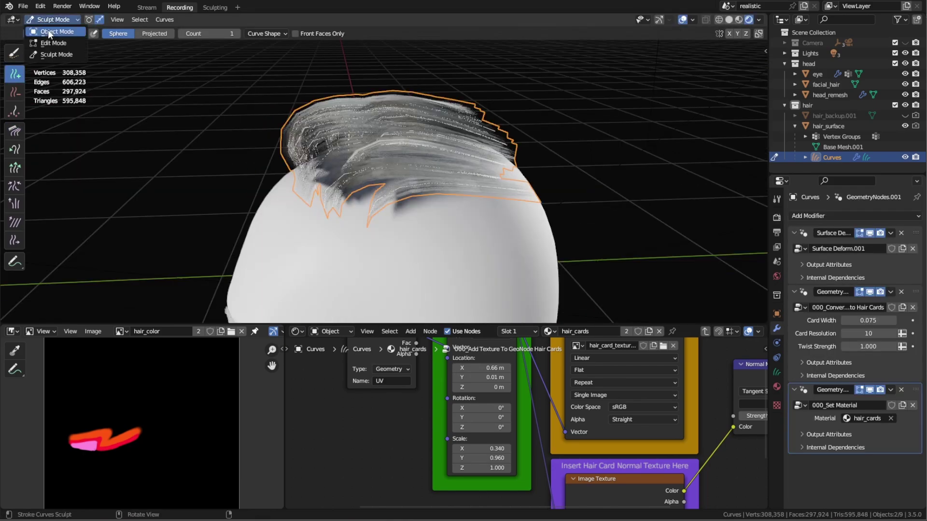
left_click(54, 32)
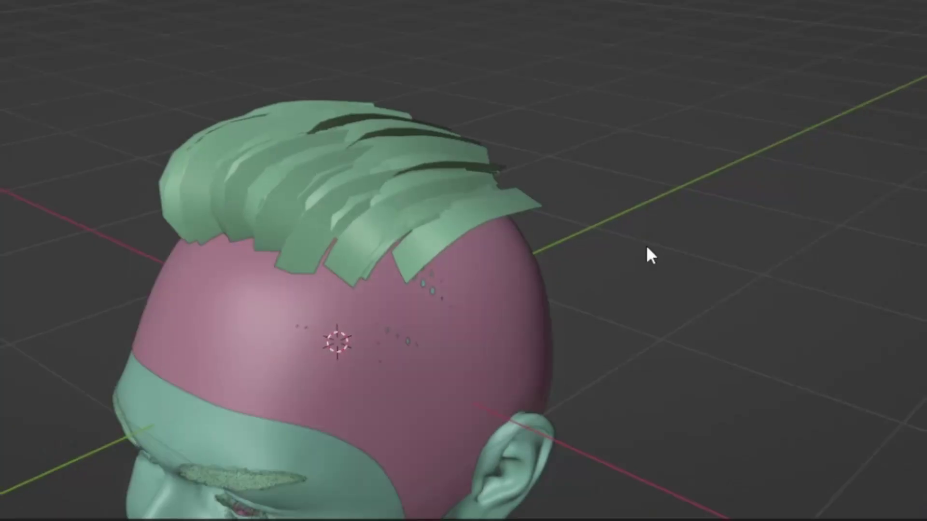
Enable Wireframe display on the hair cards and set Card Resolution to 7
left_click(443, 150)
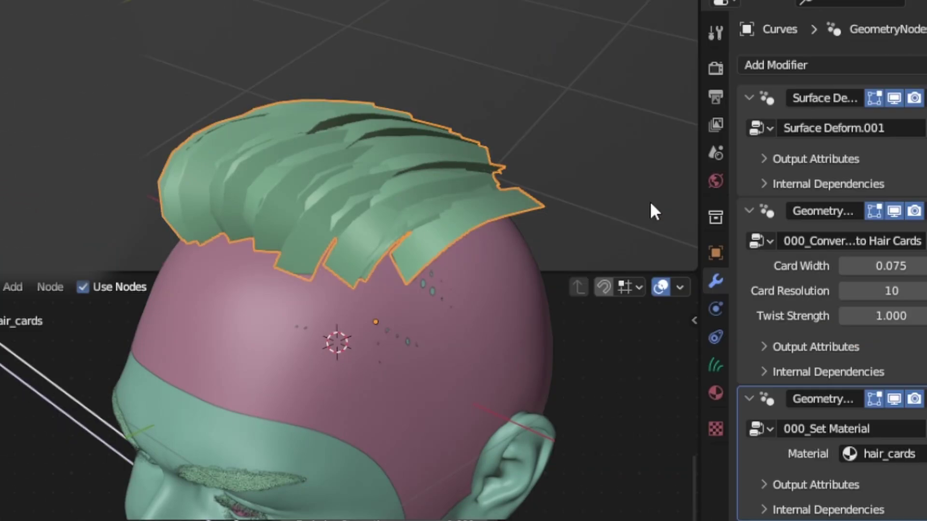
left_click(633, 205)
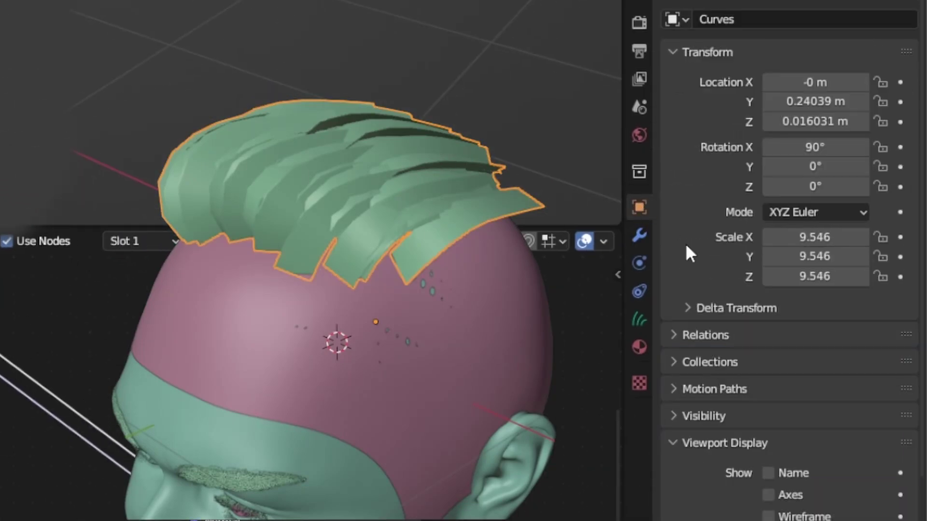
scroll(699, 314, "down", 5)
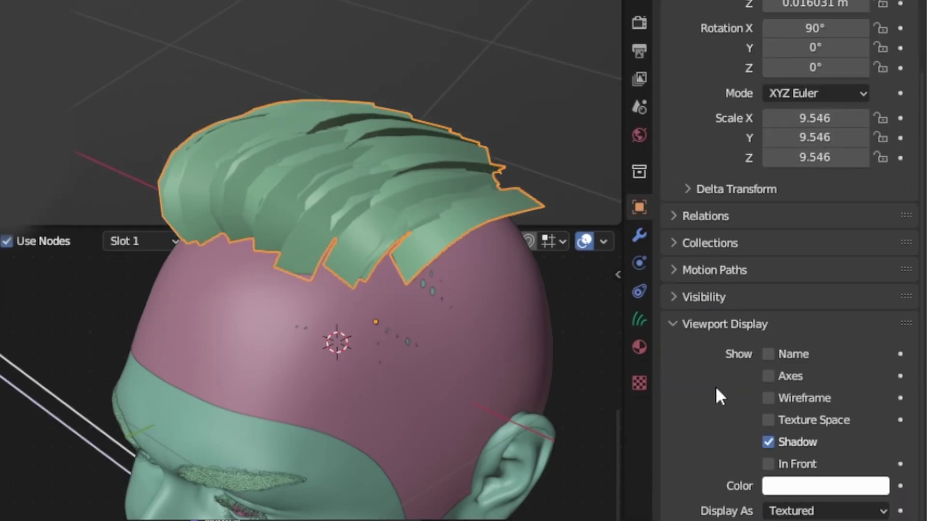
left_click(768, 398)
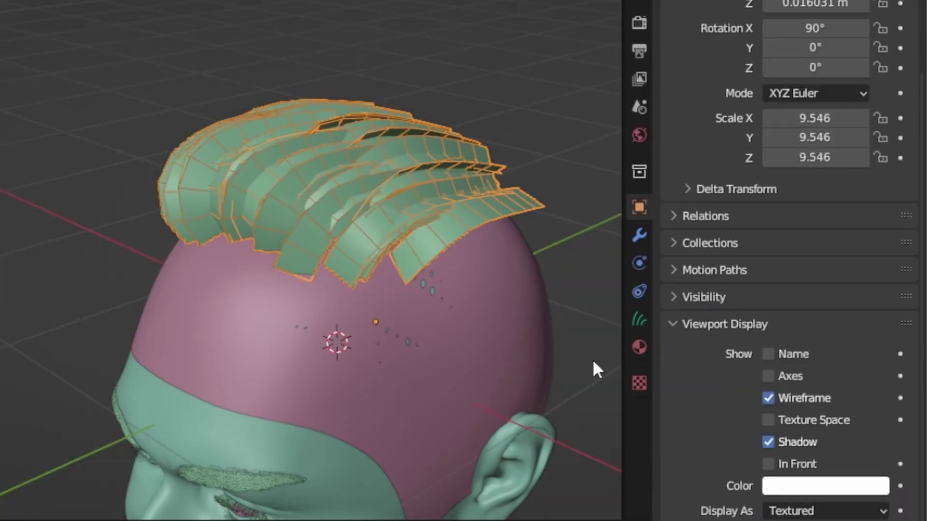
middle_click_drag(592, 359, 599, 333)
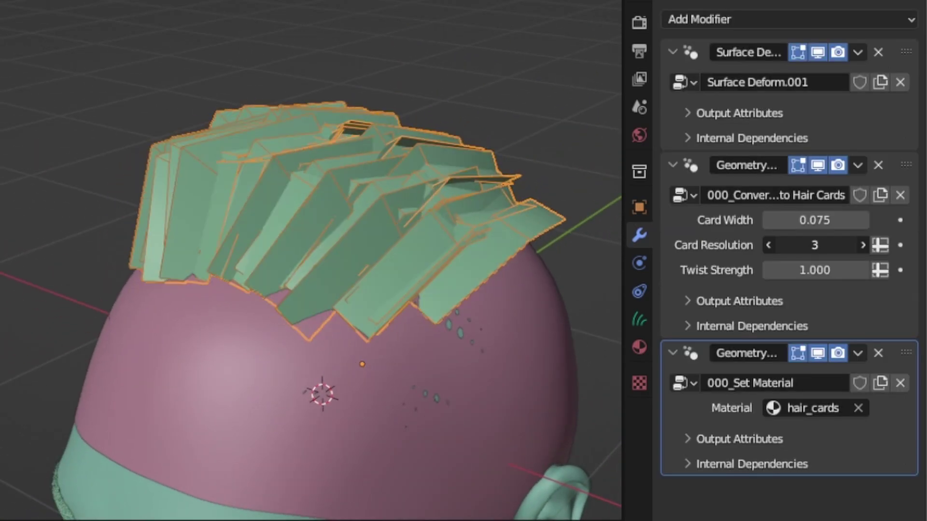
mouse_move(815, 245)
left_mouse_down()
mouse_move(850, 245)
mouse_move(822, 244)
left_mouse_up()
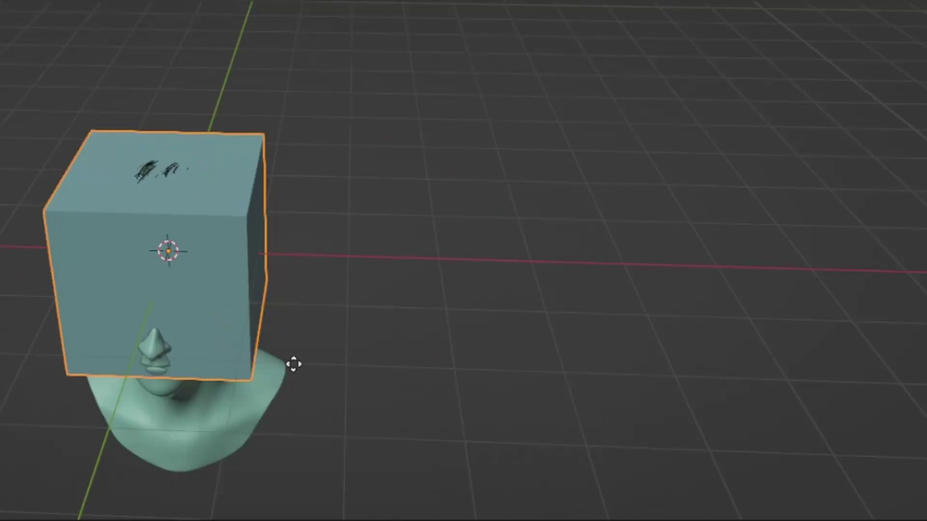
Move the new cube to the right of the head
key("g")
left_click(777, 360)
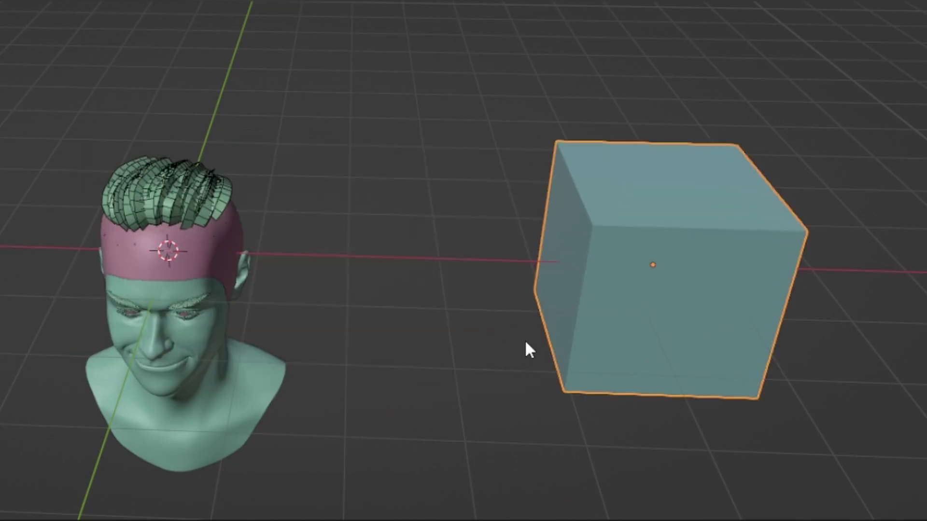
middle_click_drag(528, 348, 341, 325)
Give the cube a 000_Convert_to_Mesh modifier sourcing the Curves object, and apply it
left_click(634, 233)
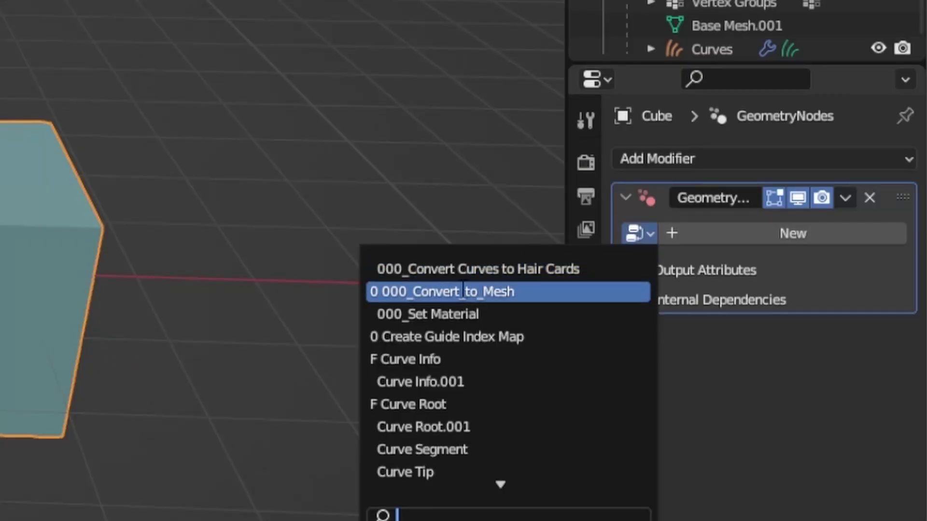
left_click(449, 291)
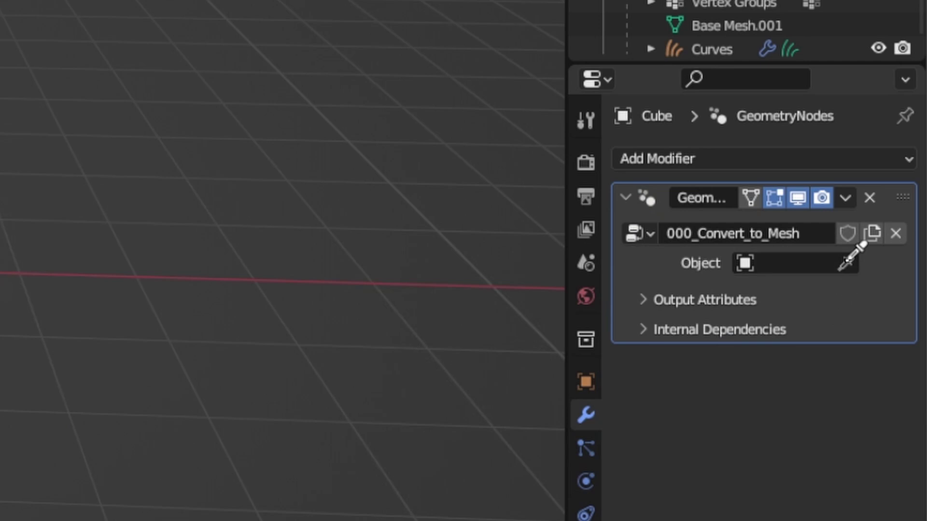
left_click(86, 373)
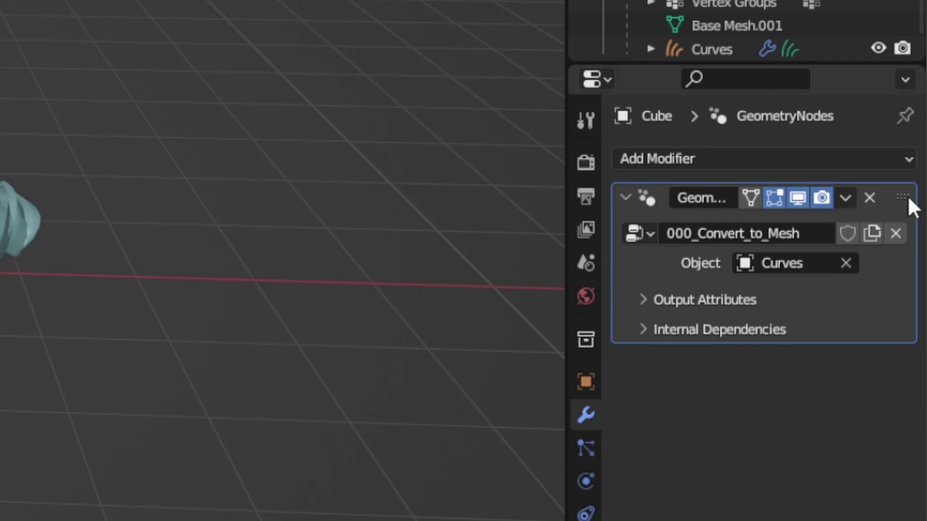
key("ctrl+a")
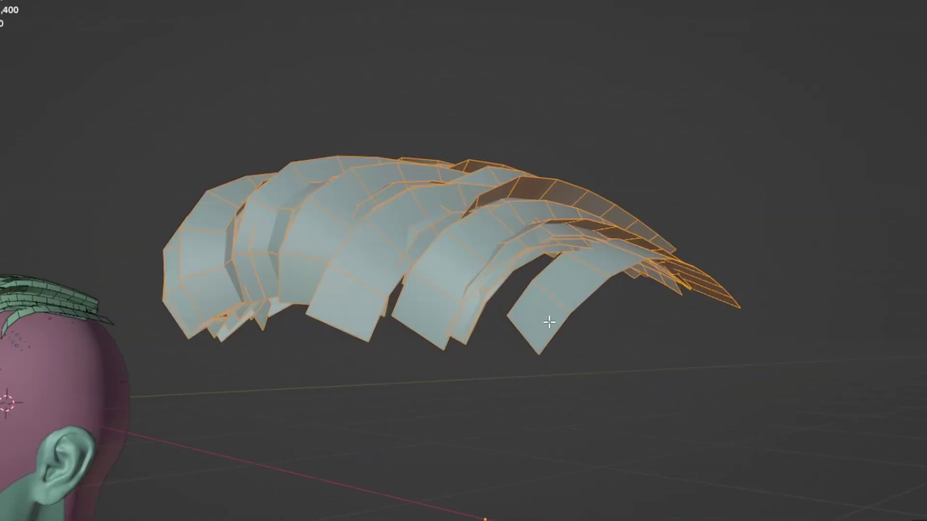
mouse_move(549, 323)
middle_mouse_down()
mouse_move(379, 371)
mouse_move(670, 387)
mouse_move(538, 331)
middle_mouse_up()
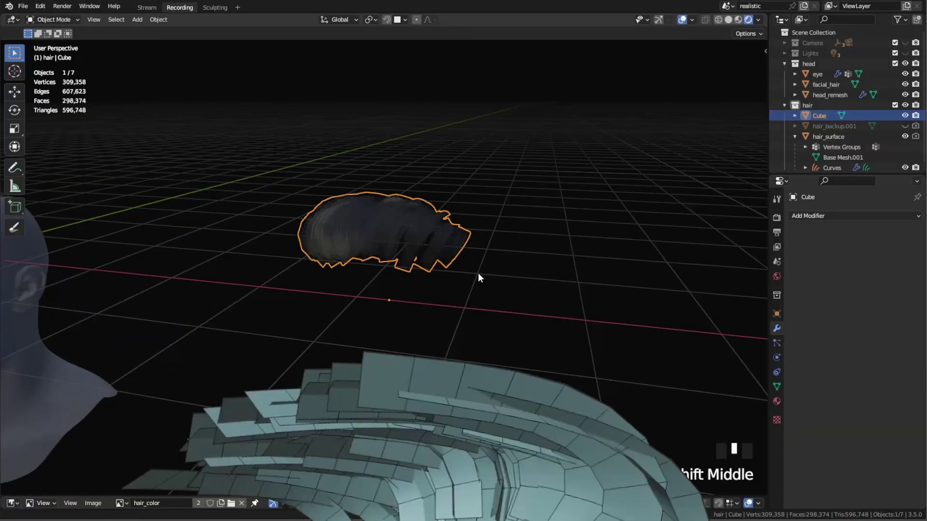
Select the UV attribute in the hair mesh's Object Data attributes list
scroll(477, 309, "up", 4)
mouse_move(479, 306)
middle_mouse_down()
mouse_move(479, 327)
mouse_move(487, 314)
middle_mouse_up()
left_click(777, 387)
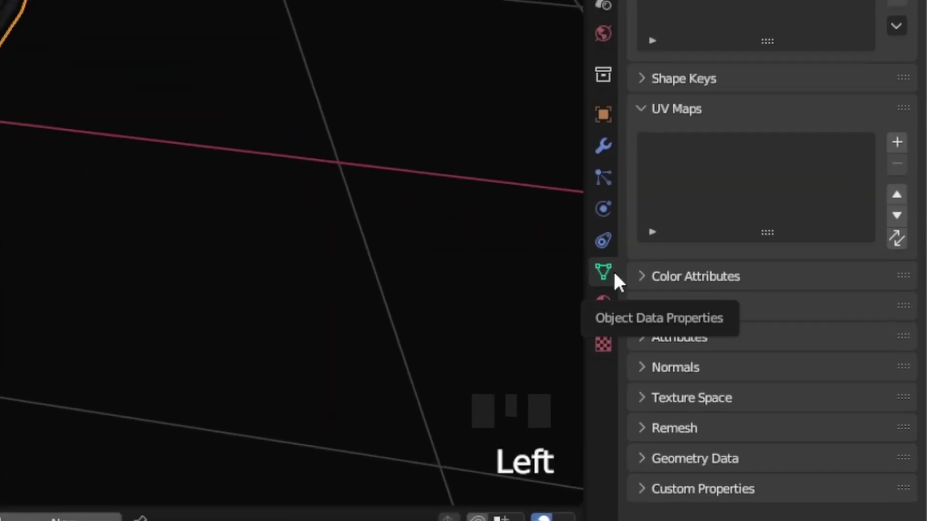
left_click(706, 360)
scroll(743, 309, "down", 5)
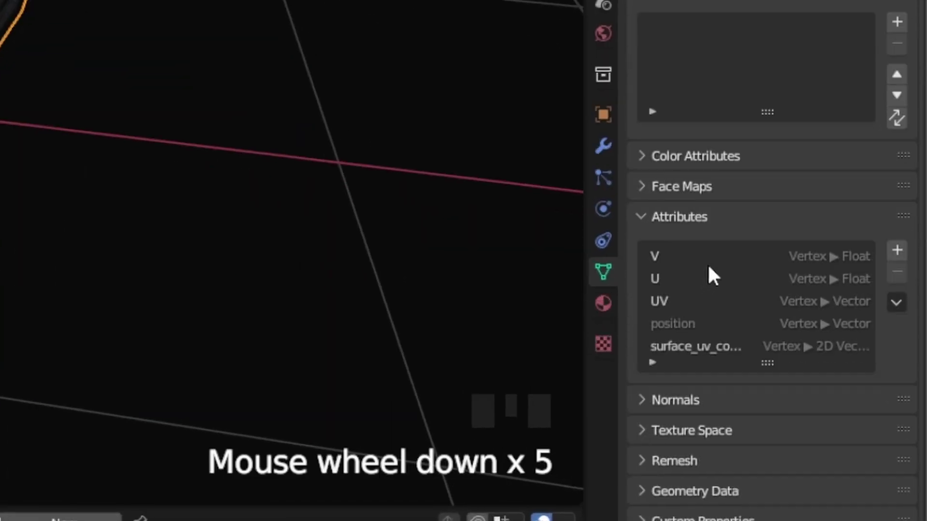
left_click(669, 306)
Convert the UV attribute to the Face Corner domain with 2D Vector data type
left_click(894, 300)
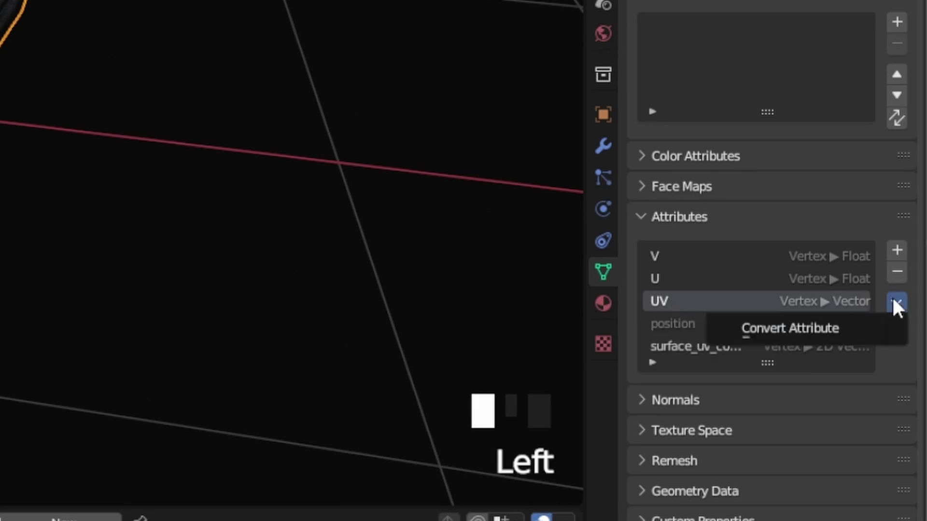
left_click(767, 330)
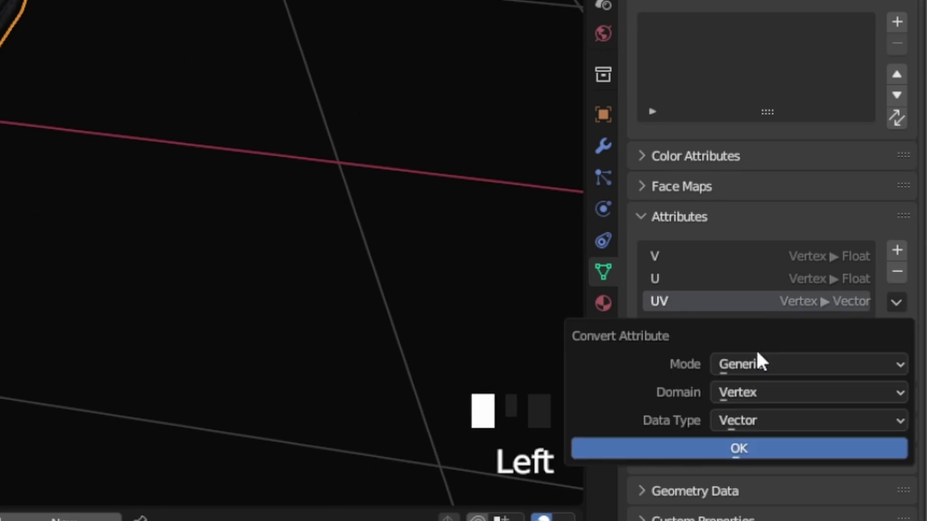
left_click(748, 392)
left_click(746, 491)
left_click(743, 419)
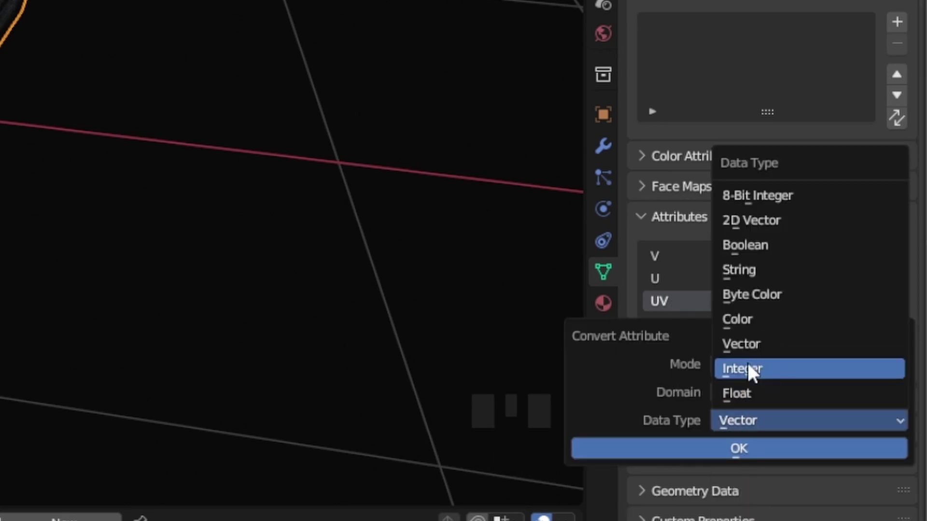
left_click(758, 217)
left_click(737, 449)
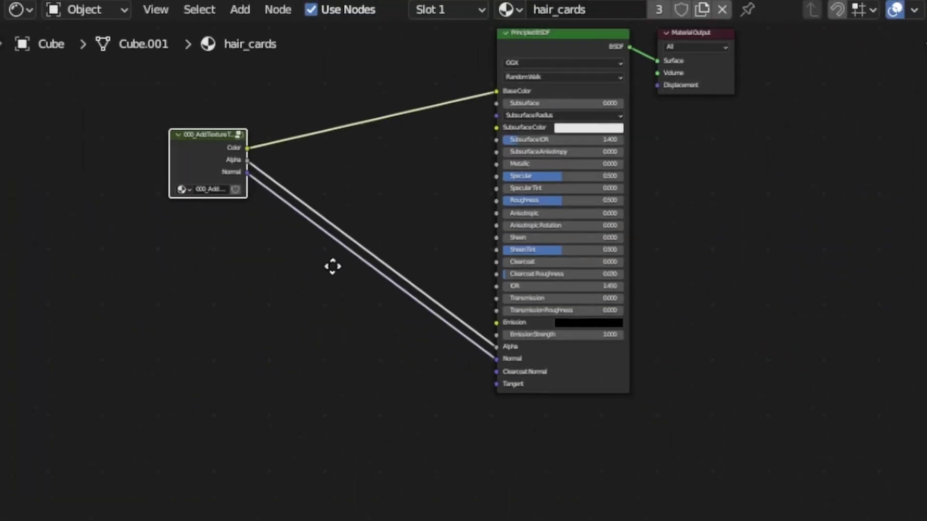
Add the 000_Add Texture To Converted Hair Cards group to hair_cards with hair_card_texture_1.png loaded
scroll(331, 265, "up", 2)
middle_click_drag(342, 346, 534, 348)
scroll(534, 347, "up", 2)
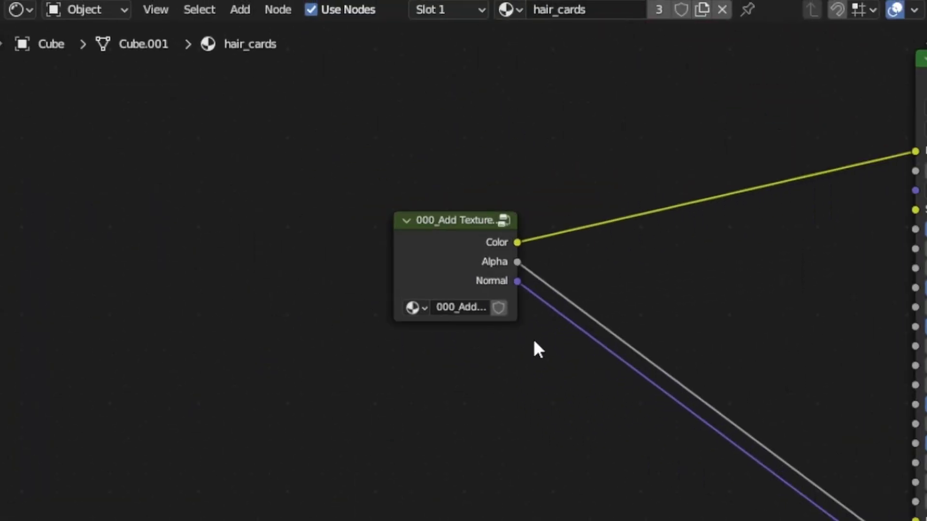
scroll(384, 244, "up", 3)
key("shift+a")
mouse_move(183, 511)
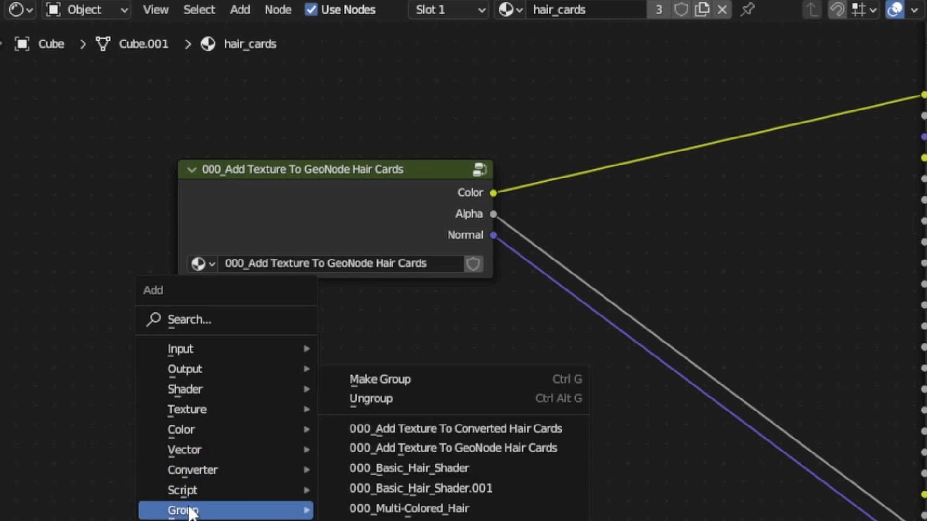
left_click(479, 427)
left_click(168, 306)
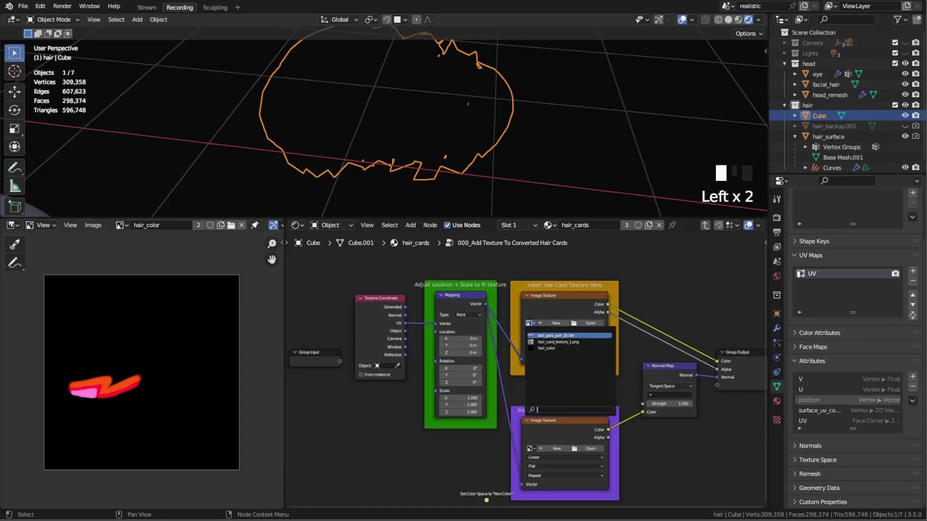
left_click(557, 342)
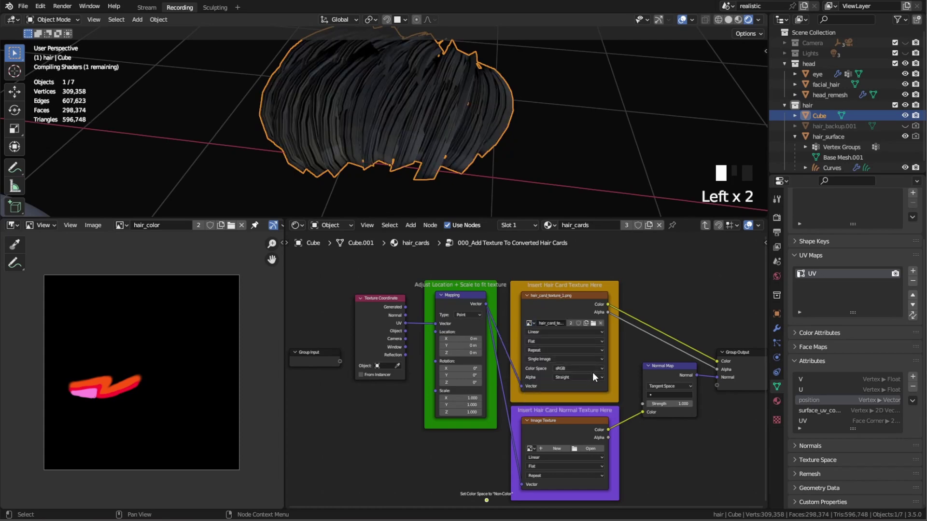